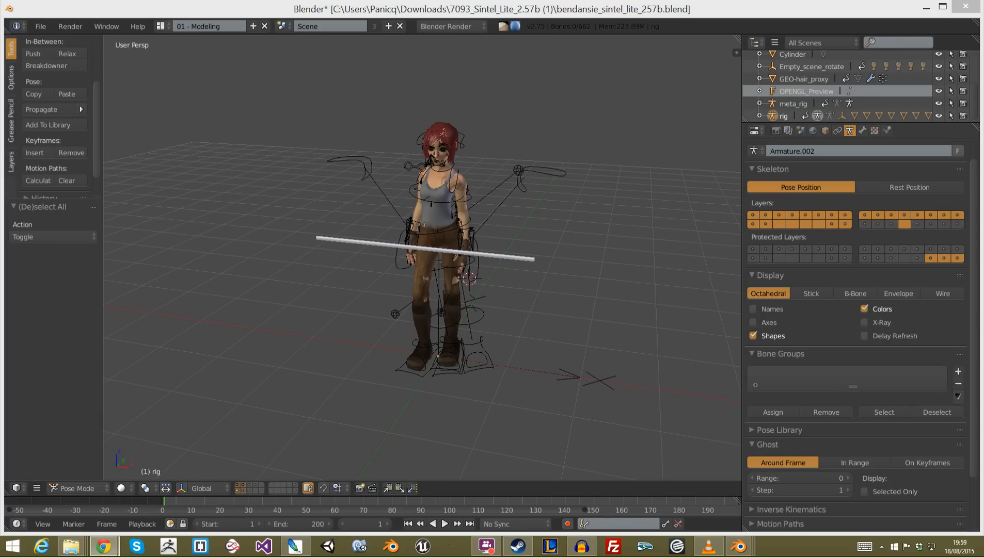
# Step: Switch to Chrome and view the Sintel Lite 2.57b page on Blend Swap
pyautogui.click(103, 546)
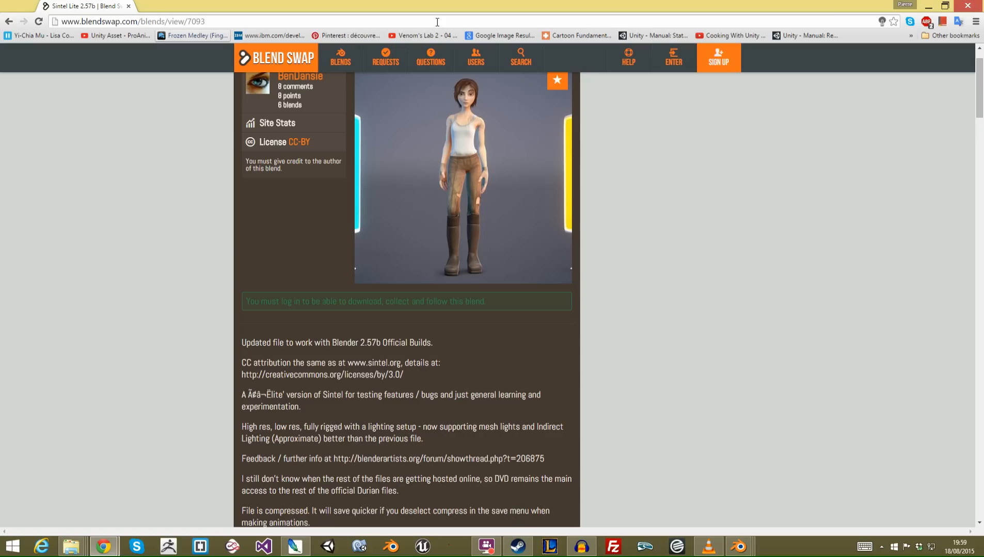
pyautogui.scroll(1, 396, 133)
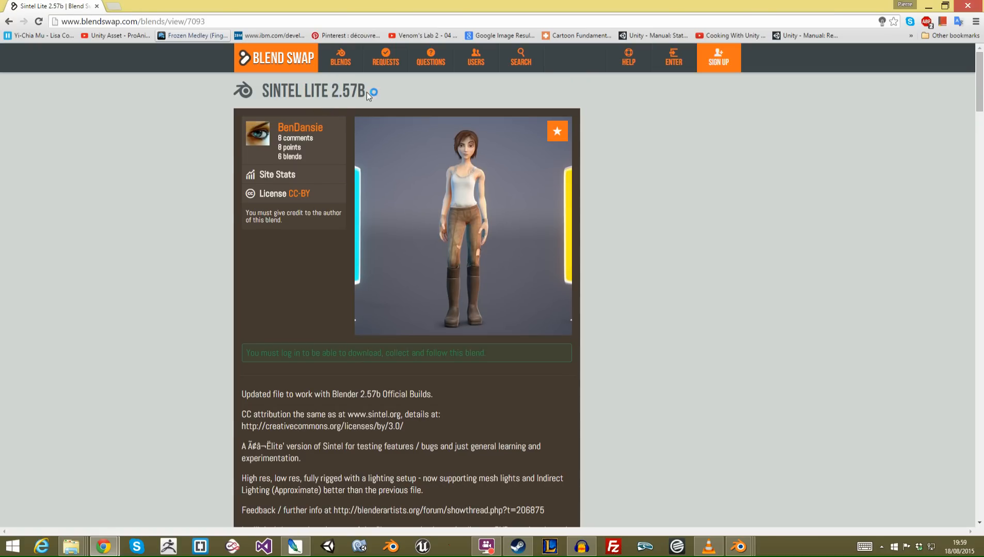
pyautogui.doubleClick(342, 93)
pyautogui.click(380, 95)
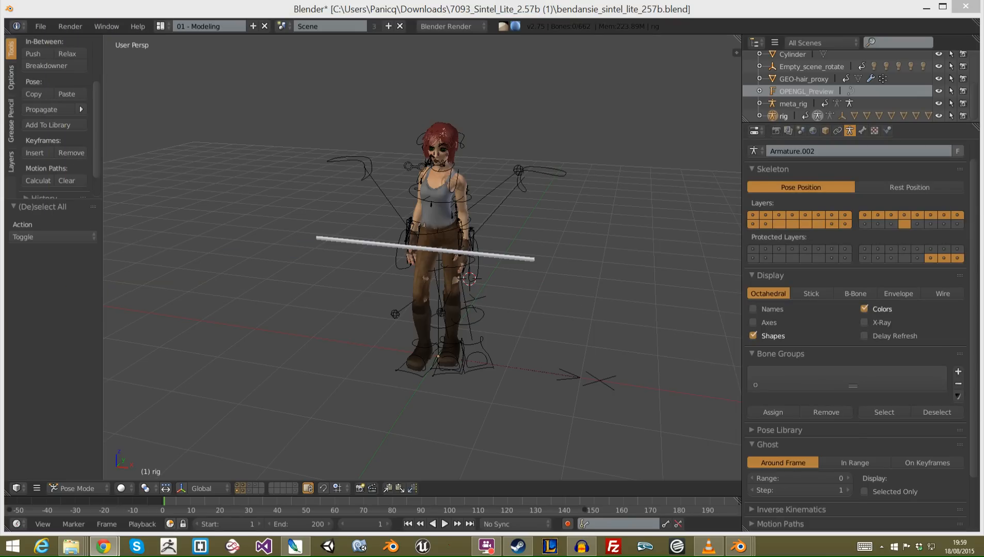
# Step: Select the cylinder staff in front of the character and examine it next to the rig
pyautogui.moveTo(446, 236); pyautogui.dragTo(415, 286, button='middle')
pyautogui.rightClick(406, 245)
pyautogui.scroll(4, 356, 309)
pyautogui.scroll(-4, 351, 312)
pyautogui.moveTo(480, 270); pyautogui.dragTo(450, 290, button='middle')
pyautogui.scroll(4, 419, 277)
pyautogui.scroll(-2, 446, 309)
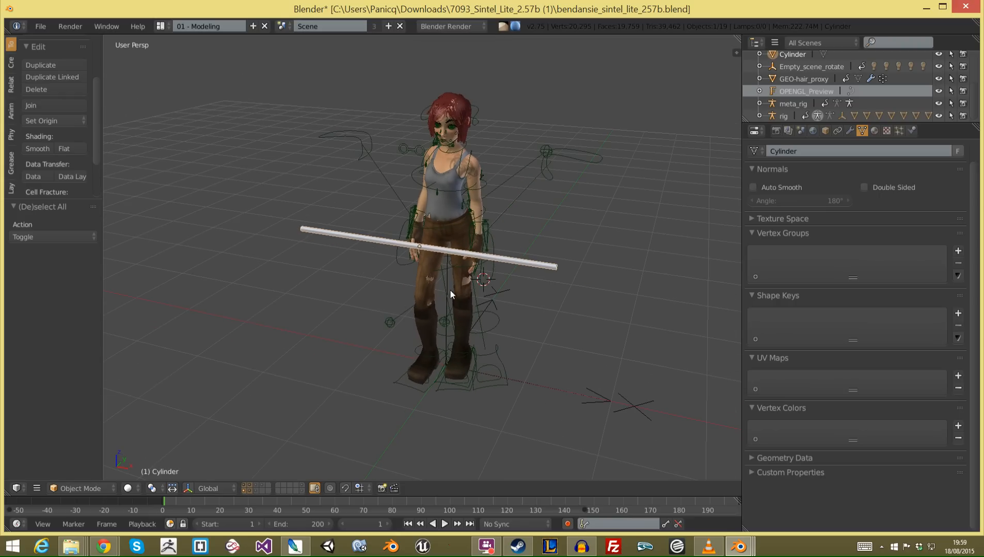
# Step: Select a left sleeve bone on the rig, try the Stick bone display and return it to Octahedral
pyautogui.rightClick(485, 243)
pyautogui.rightClick(489, 239)
pyautogui.click(807, 293)
pyautogui.click(765, 295)
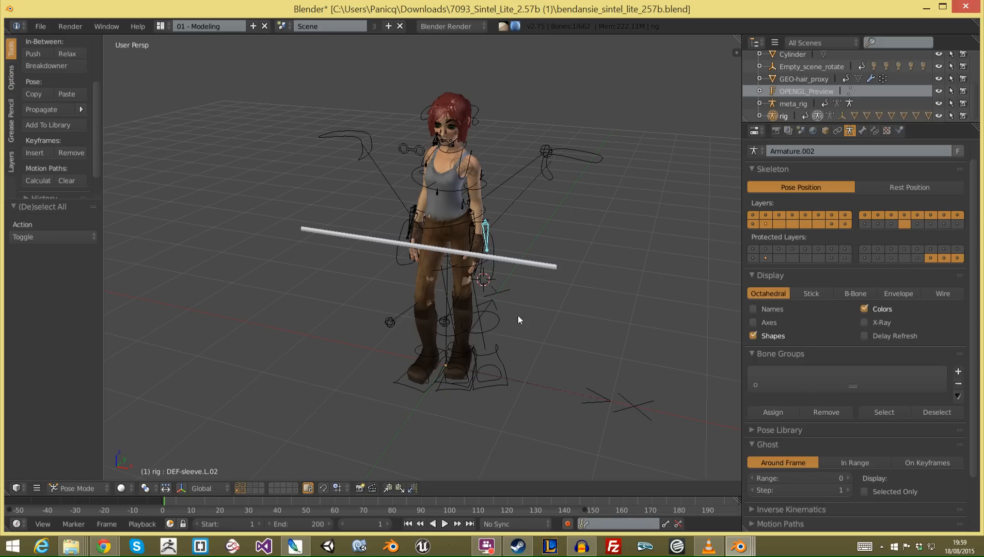
# Step: Examine the rig from several sides and select the right hand control bone hand.R
pyautogui.moveTo(416, 285); pyautogui.dragTo(317, 270, button='middle')
pyautogui.scroll(1, 491, 259)
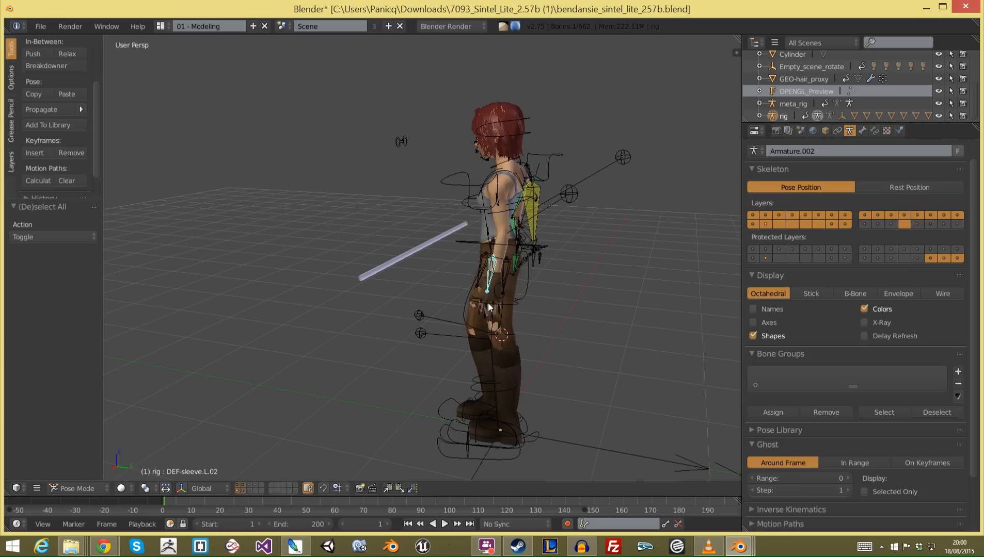
pyautogui.scroll(4, 490, 309)
pyautogui.scroll(-3, 539, 309)
pyautogui.moveTo(539, 309); pyautogui.dragTo(481, 293, button='middle')
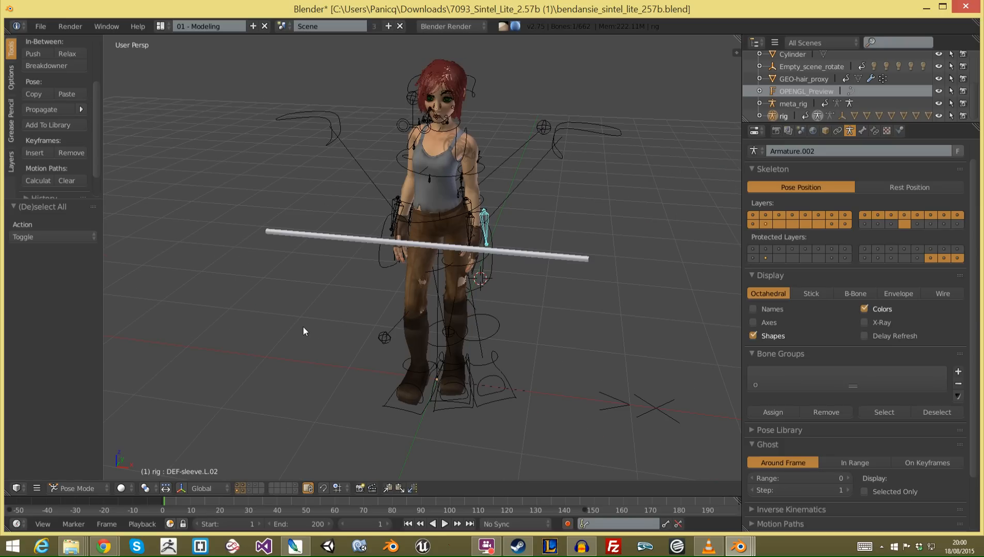
pyautogui.moveTo(485, 287); pyautogui.dragTo(301, 293, button='middle')
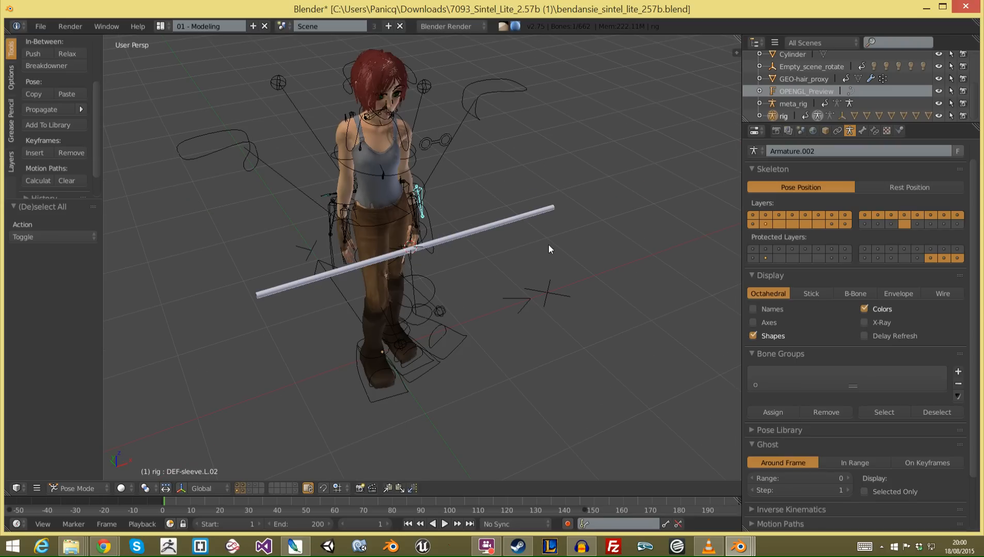
pyautogui.moveTo(321, 234); pyautogui.dragTo(285, 281, button='middle')
pyautogui.rightClick(286, 281)
pyautogui.press('r')
pyautogui.rightClick(347, 280)
pyautogui.press('r')
pyautogui.rightClick(347, 283)
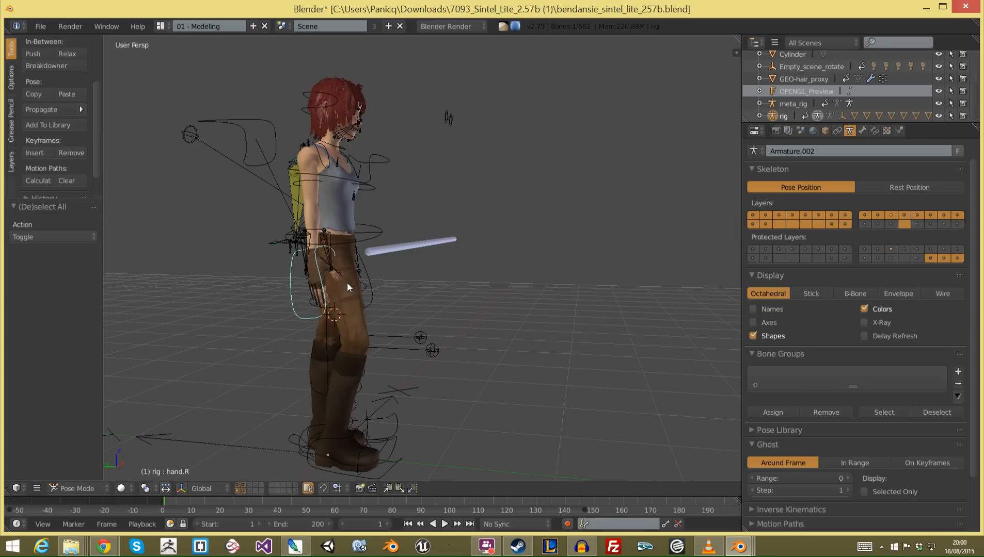
# Step: Show the rig properties and set IK (arm.R) to 1.000 for the right arm
pyautogui.press('n')
pyautogui.scroll(-3, 702, 440)
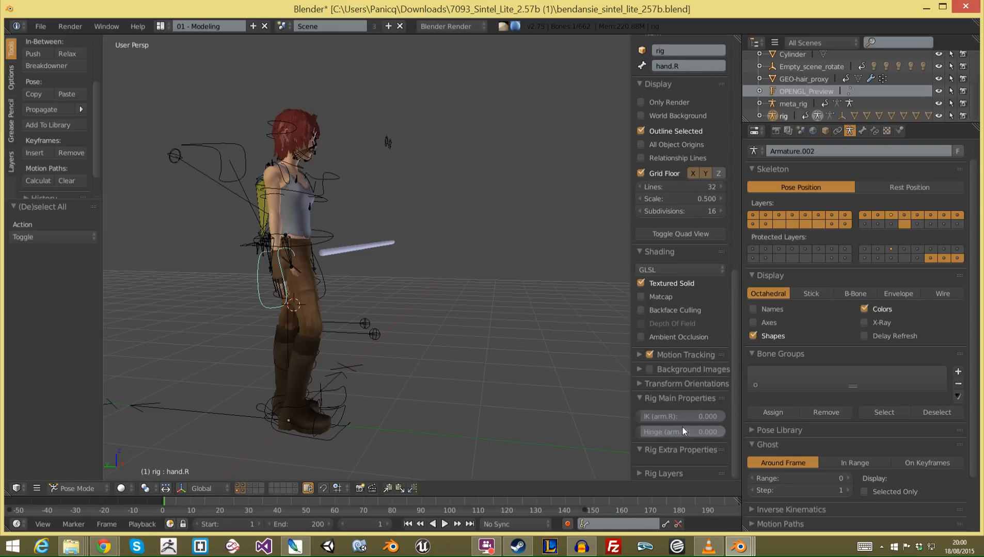
pyautogui.click(642, 416)
pyautogui.moveTo(524, 343); pyautogui.dragTo(390, 178, button='middle')
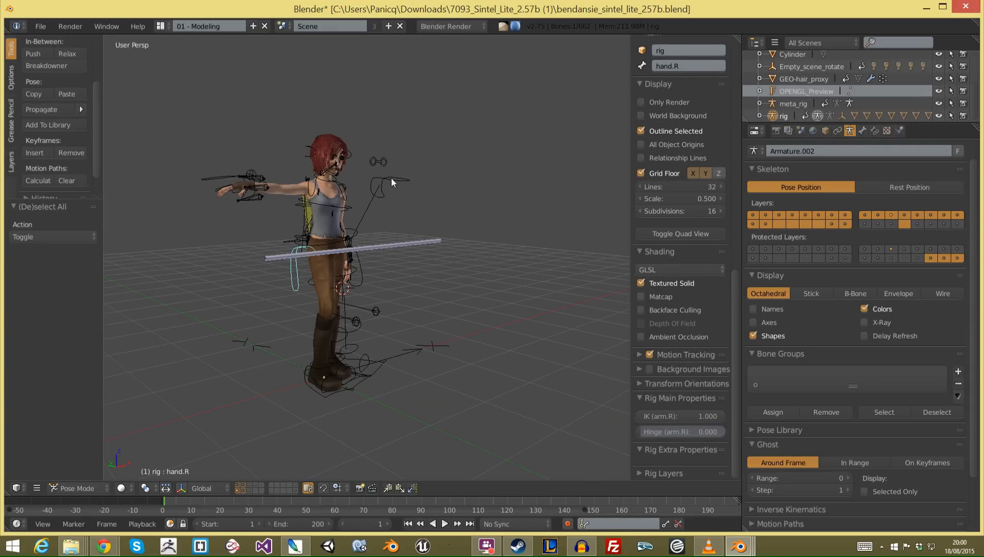
# Step: Select the left hand control, switch the left arm to full IK and hide the properties sidebar
pyautogui.rightClick(390, 178)
pyautogui.moveTo(645, 444); pyautogui.dragTo(725, 443)
pyautogui.press('n')
pyautogui.press('n')
pyautogui.press('n')
# Step: Move and rotate the left hand IK control to lower the arm beside the hip
pyautogui.press('g')
pyautogui.click(457, 220)
pyautogui.moveTo(457, 220); pyautogui.dragTo(586, 277, button='middle')
pyautogui.press('r')
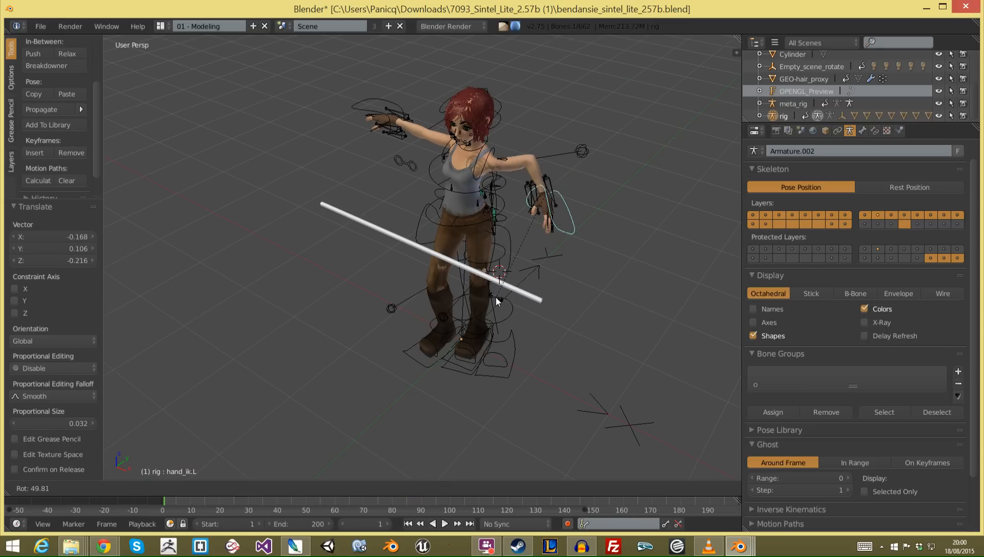
pyautogui.click(494, 301)
pyautogui.press('g')
pyautogui.click(500, 331)
pyautogui.moveTo(500, 331); pyautogui.dragTo(482, 270, button='middle')
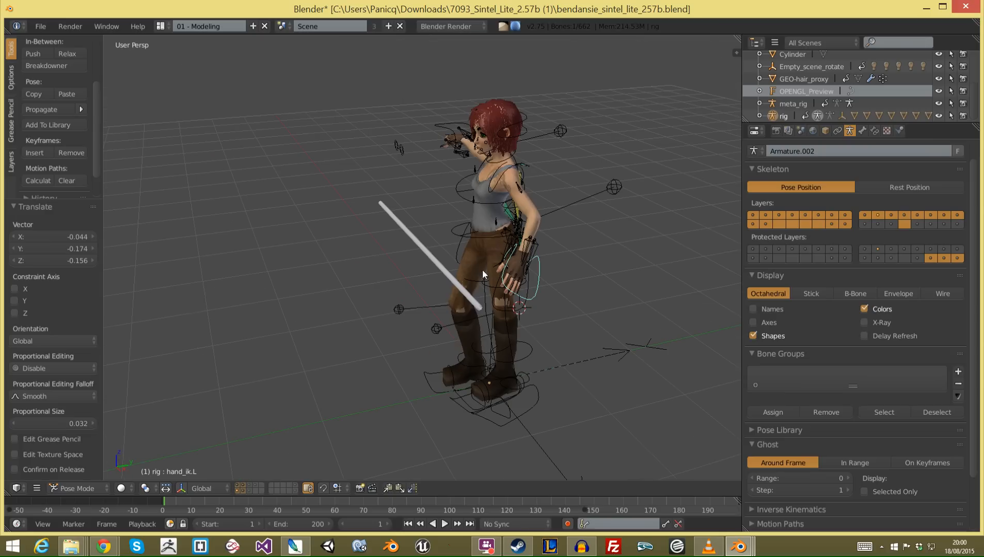
pyautogui.moveTo(467, 346); pyautogui.dragTo(532, 338, button='middle')
# Step: Select the right hand IK control, then move and rotate it to lower the outstretched right arm beside the body
pyautogui.press('a')
pyautogui.rightClick(339, 133)
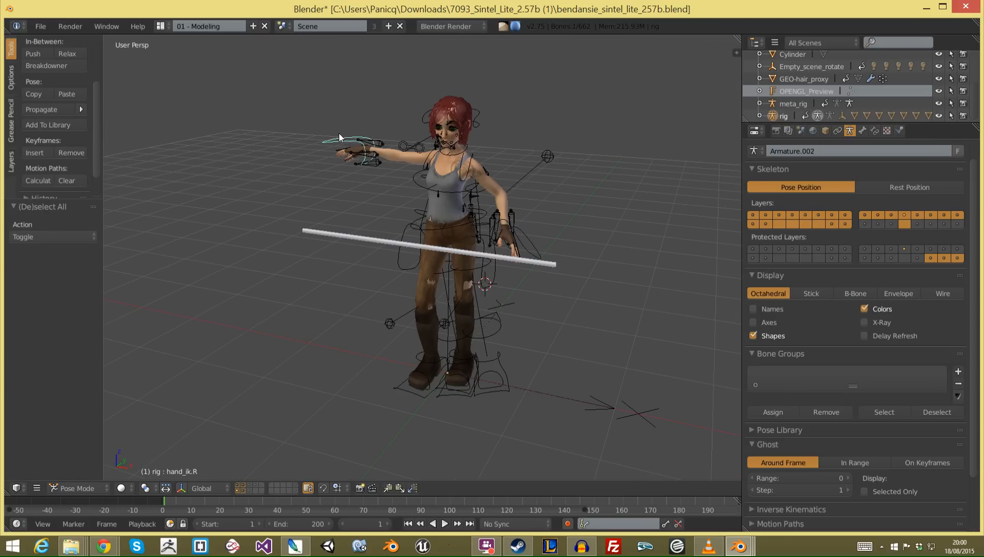
pyautogui.press('g')
pyautogui.click(419, 227)
pyautogui.press('r')
pyautogui.click(439, 187)
pyautogui.moveTo(420, 230); pyautogui.dragTo(470, 238, button='middle')
pyautogui.moveTo(377, 247); pyautogui.dragTo(439, 253, button='middle')
pyautogui.press('g')
pyautogui.click(424, 253)
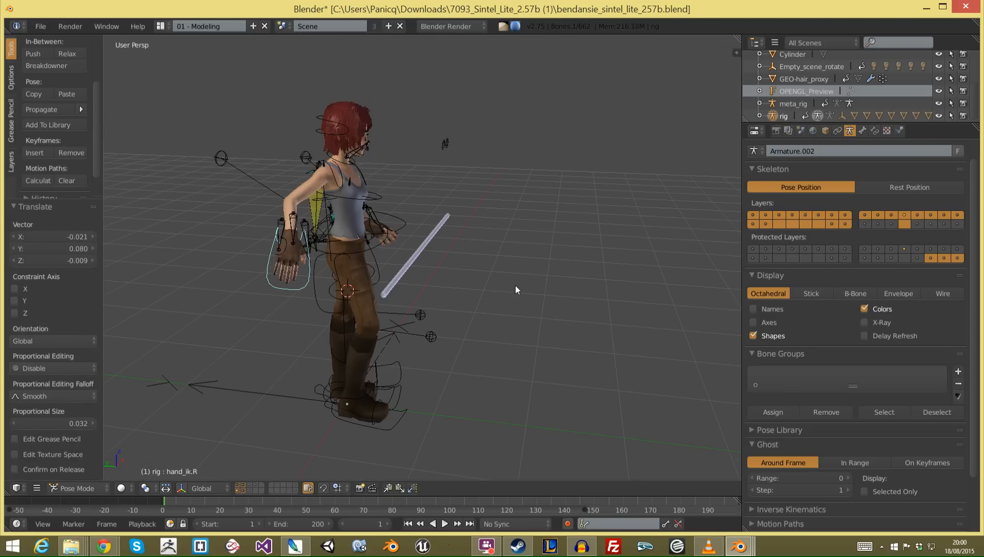
pyautogui.moveTo(515, 284); pyautogui.dragTo(388, 282, button='middle')
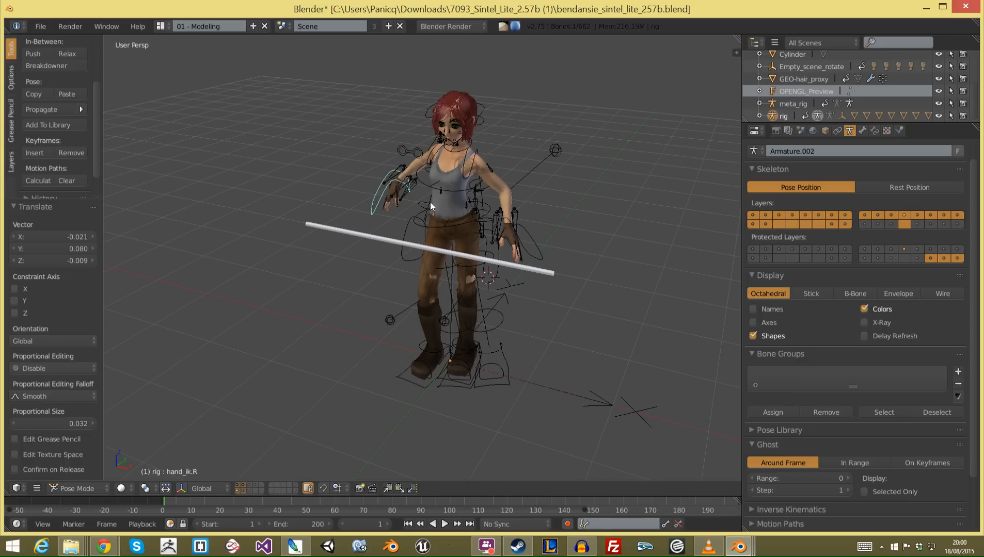
# Step: Select the left hand IK control again and move it forward towards the staff
pyautogui.press('a')
pyautogui.rightClick(529, 230)
pyautogui.press('g')
pyautogui.click(534, 218)
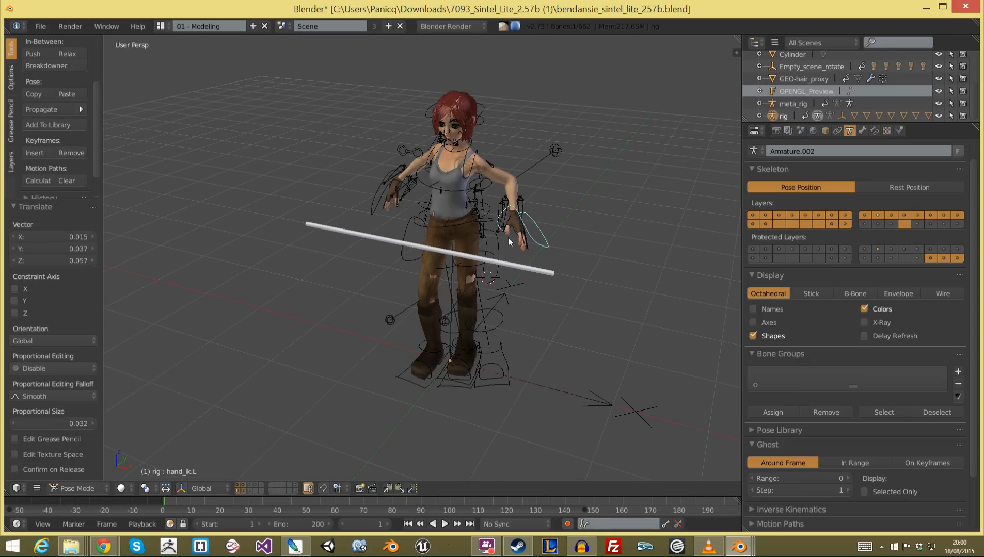
pyautogui.moveTo(464, 271); pyautogui.dragTo(487, 347, button='middle')
pyautogui.press('g')
pyautogui.click(395, 302)
# Step: Rotate the left hand IK control, including trackball rotation, to lay the hand over the staff, and adjust its position
pyautogui.press('r')
pyautogui.click(435, 385)
pyautogui.press('r')
pyautogui.press('r')
pyautogui.click(493, 328)
pyautogui.scroll(-1, 464, 344)
pyautogui.press('r')
pyautogui.click(515, 296)
pyautogui.press('r')
pyautogui.press('r')
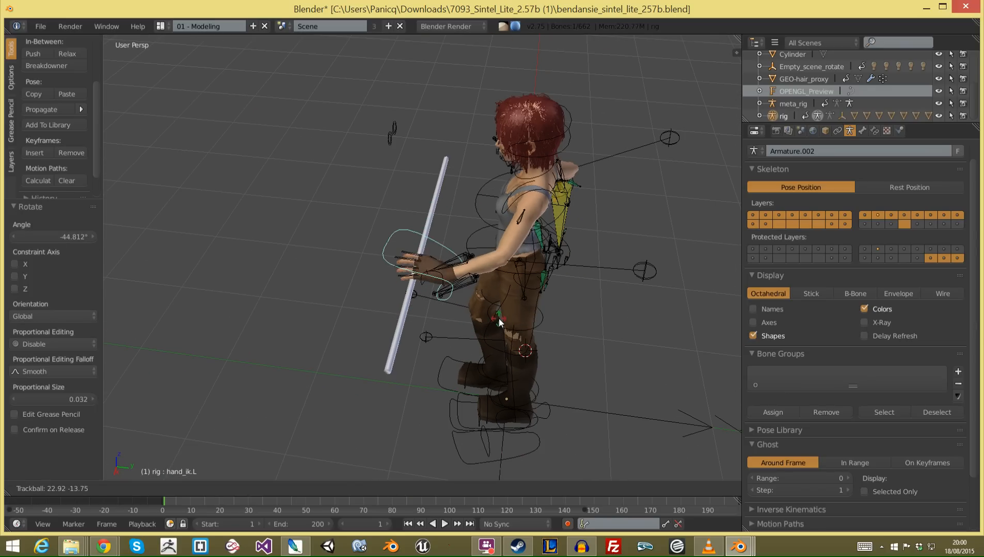
pyautogui.click(498, 318)
pyautogui.moveTo(394, 300); pyautogui.dragTo(503, 284, button='middle')
pyautogui.press('g')
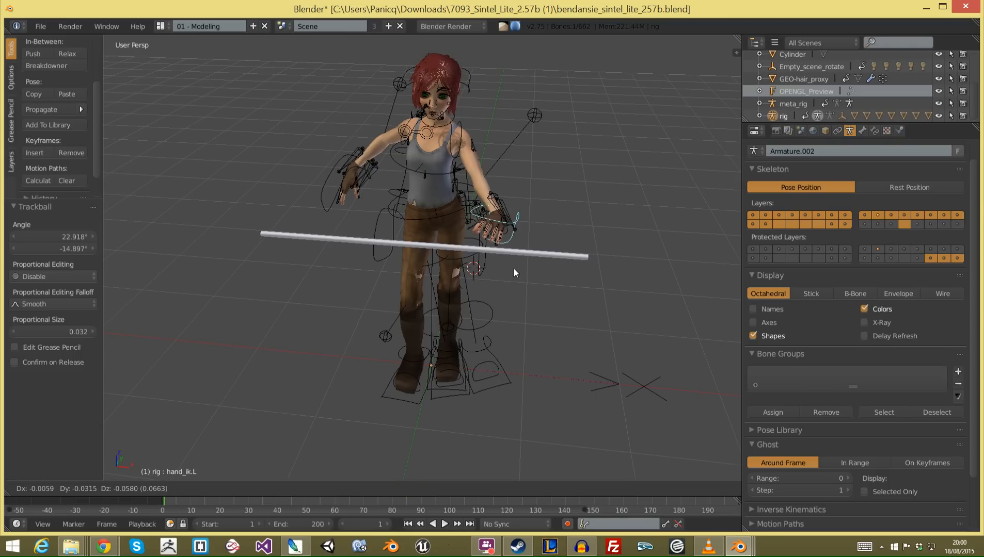
pyautogui.click(515, 235)
# Step: Clear the pose rotation and location of all rig bones and deselect them
pyautogui.hotkey('alt', 'r')
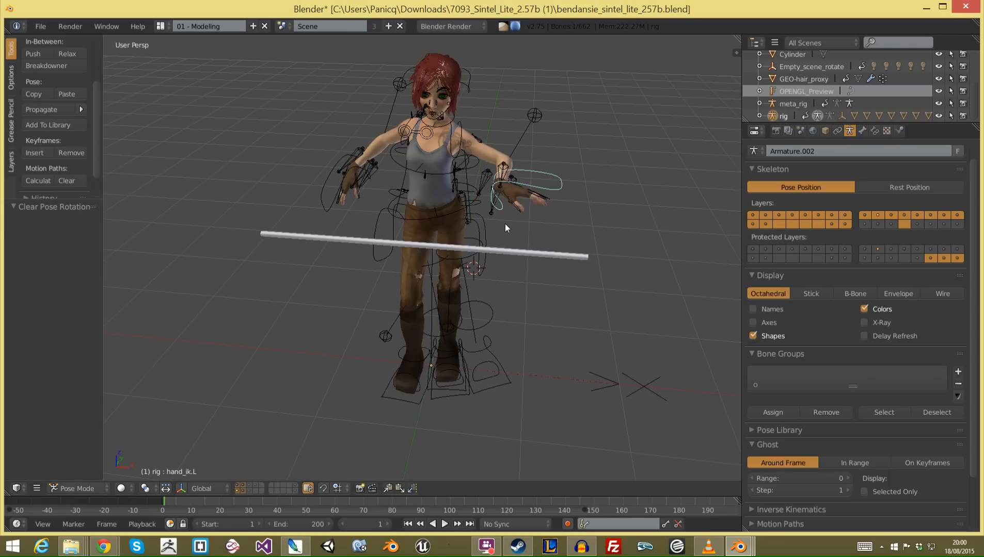
pyautogui.hotkey('alt', 'g')
pyautogui.press('a')
pyautogui.press('a')
pyautogui.hotkey('alt', 'r')
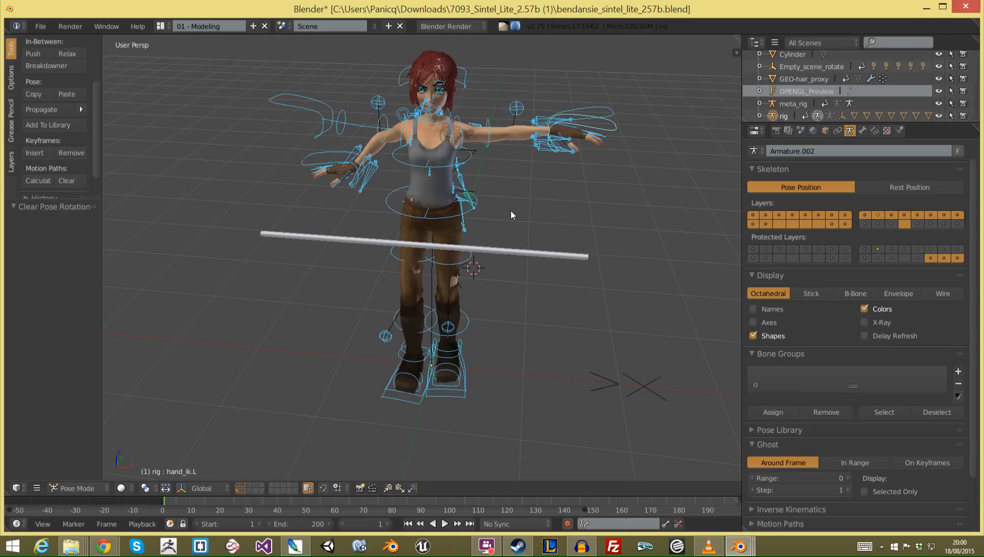
pyautogui.hotkey('alt', 'g')
pyautogui.press('a')
# Step: Select the cylinder staff and examine its placement relative to the character's outstretched hands
pyautogui.moveTo(534, 192); pyautogui.dragTo(518, 206, button='middle')
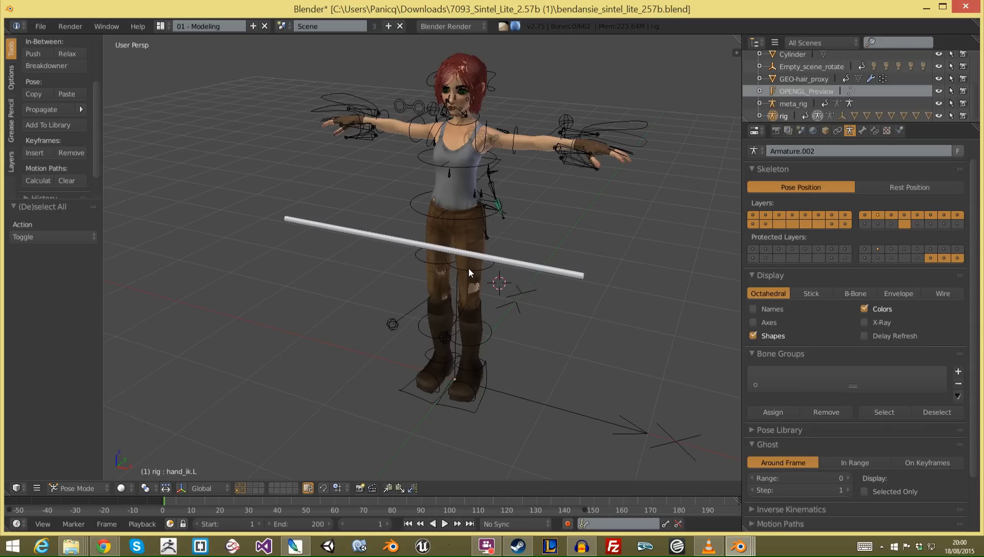
pyautogui.moveTo(434, 270); pyautogui.dragTo(361, 290, button='middle')
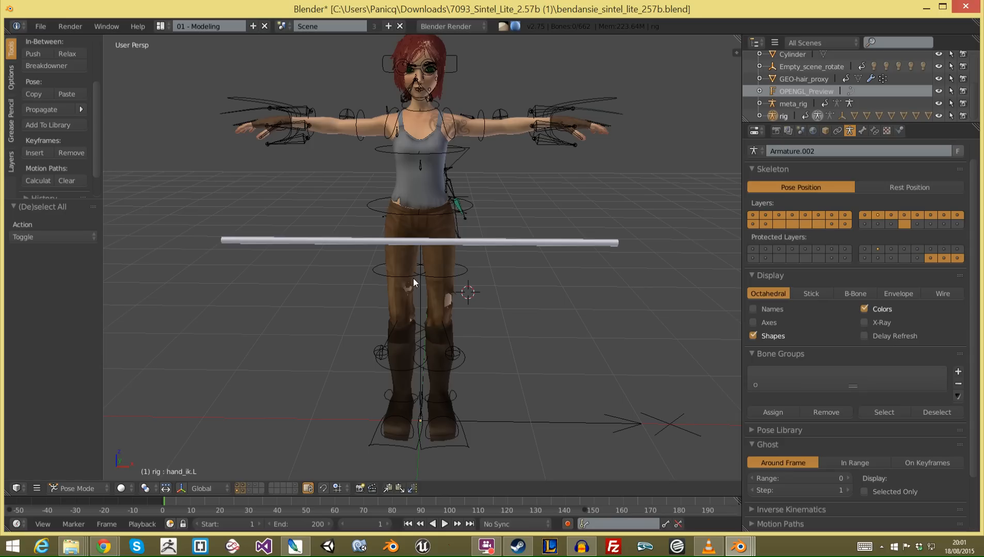
pyautogui.scroll(-1, 578, 153)
pyautogui.moveTo(234, 244); pyautogui.dragTo(251, 261, button='middle')
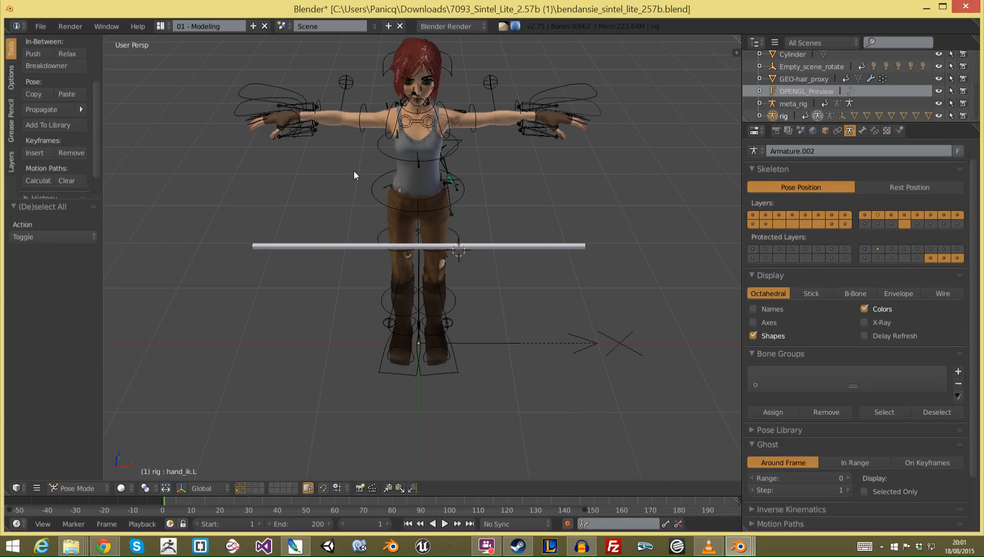
pyautogui.moveTo(430, 263); pyautogui.dragTo(398, 266, button='middle')
pyautogui.rightClick(419, 250)
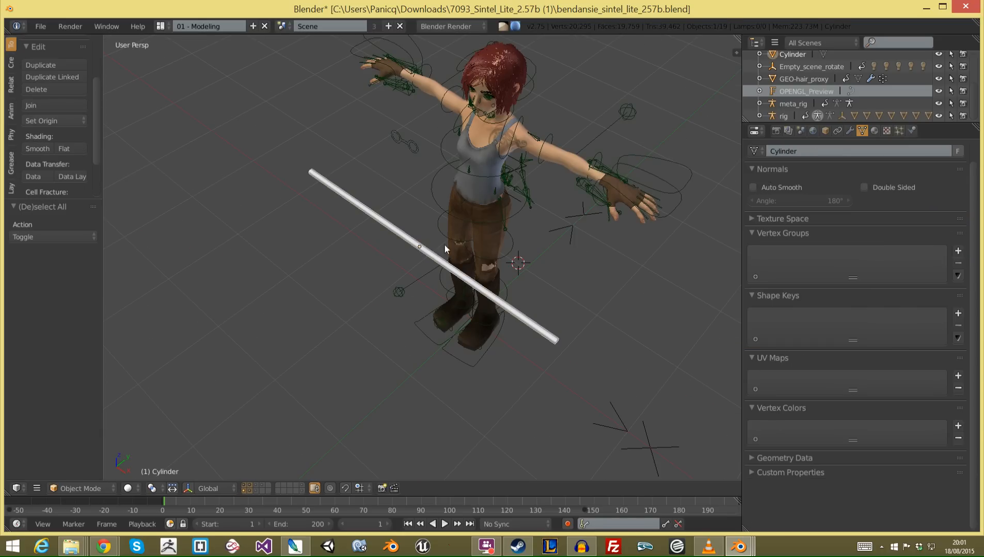
pyautogui.moveTo(642, 162); pyautogui.dragTo(369, 259, button='middle')
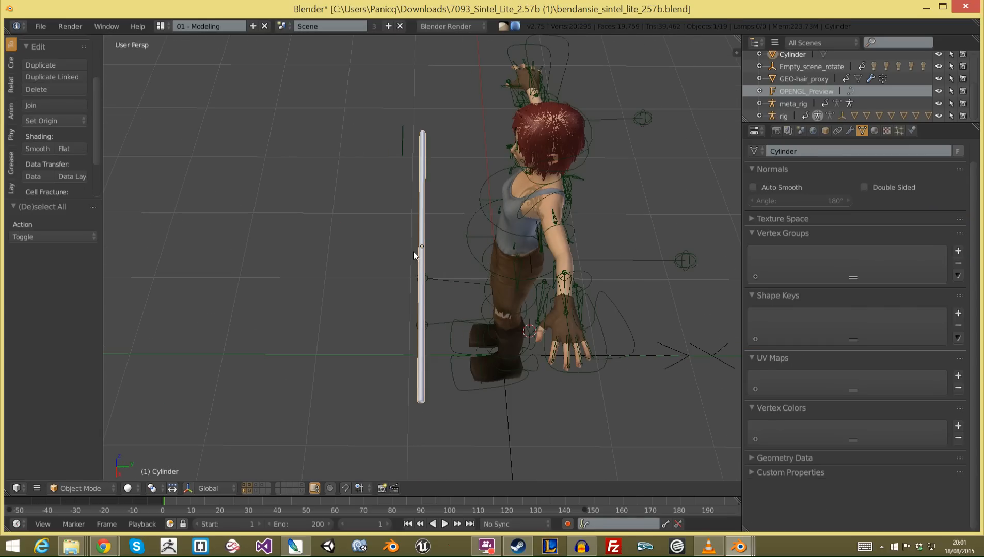
# Step: Enter Edit Mode on the rig, deselect all bones and show only armature layer 28
pyautogui.rightClick(599, 339)
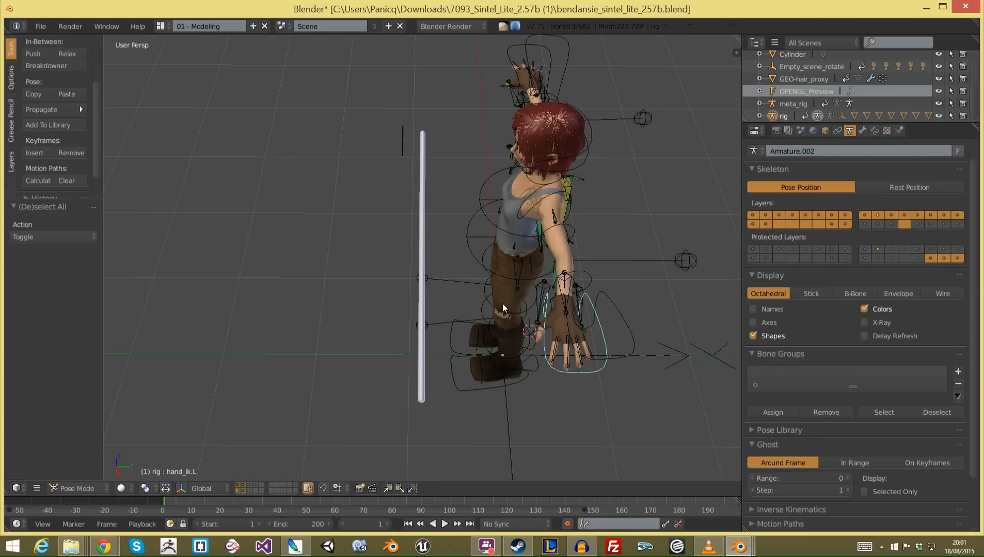
pyautogui.press('Tab')
pyautogui.moveTo(408, 316); pyautogui.dragTo(487, 298, button='middle')
pyautogui.press('a')
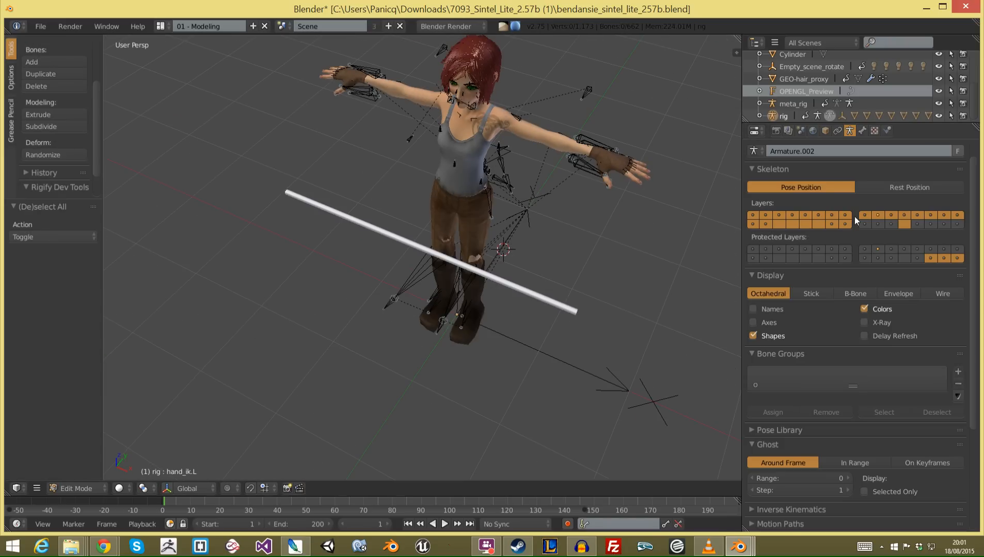
pyautogui.click(902, 225)
# Step: Place the 3D cursor on the staff from the top view and check its height from the front
pyautogui.moveTo(645, 235); pyautogui.dragTo(419, 262, button='middle')
pyautogui.press('KP_7')
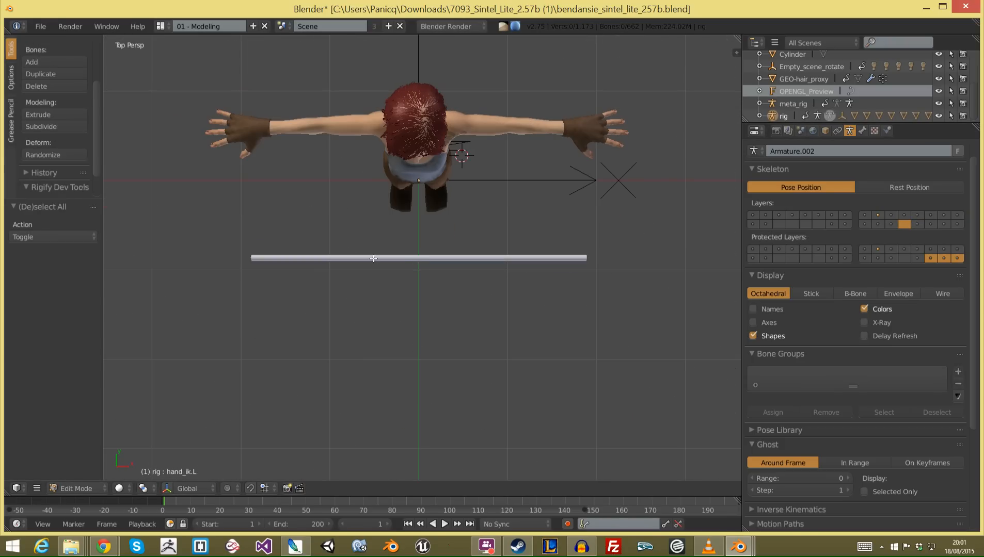
pyautogui.click(330, 257)
pyautogui.press('KP_1')
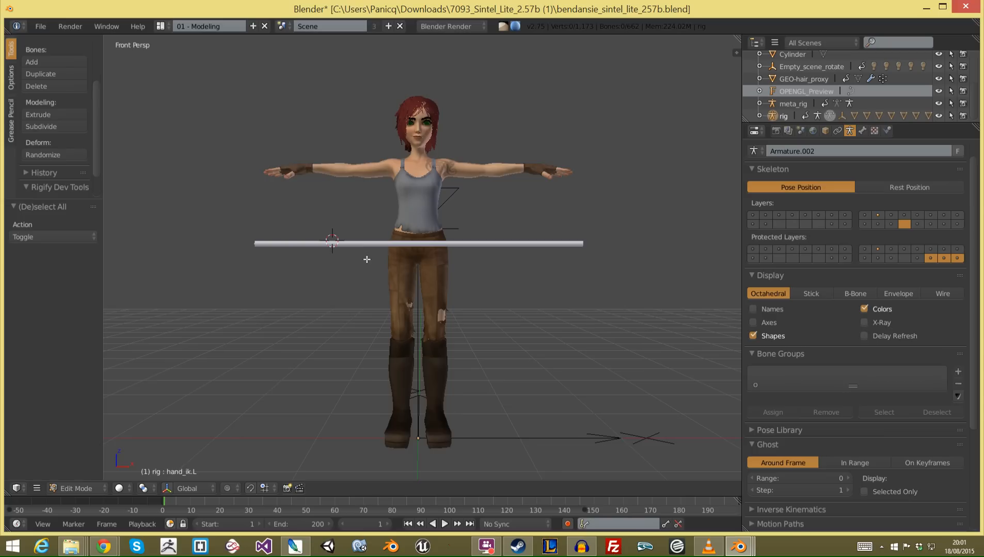
pyautogui.scroll(3, 334, 237)
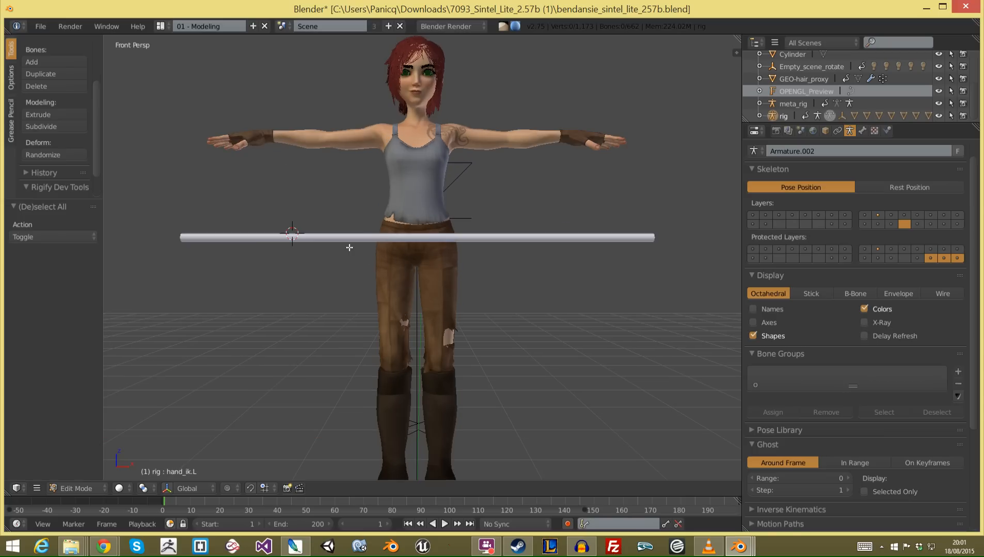
# Step: Edit the cylinder staff in wireframe and select only the vertices at its end on the character's right side
pyautogui.press('Tab')
pyautogui.rightClick(201, 238)
pyautogui.press('Tab')
pyautogui.press('z')
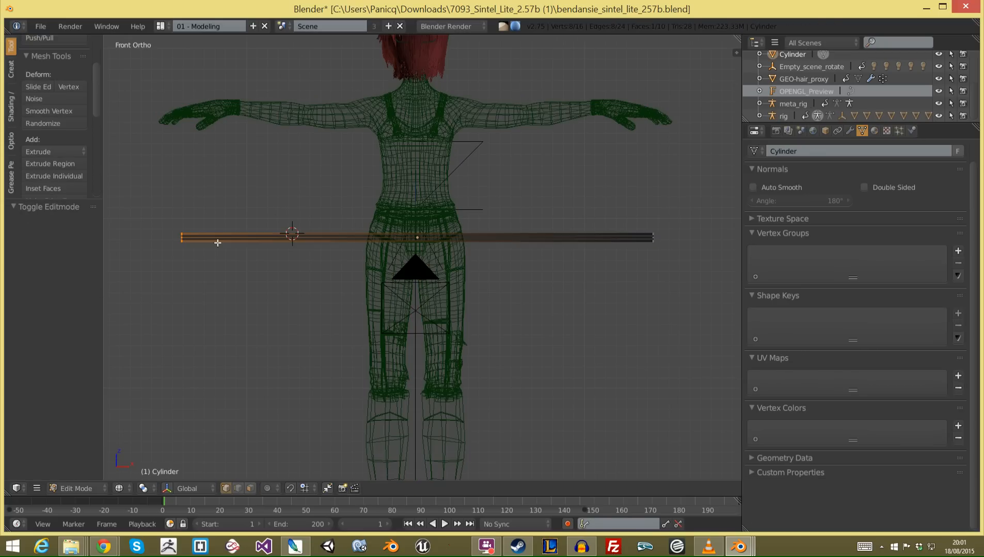
pyautogui.press('a')
pyautogui.scroll(-1, 217, 242)
pyautogui.press('b')
pyautogui.moveTo(184, 216); pyautogui.dragTo(308, 269)
pyautogui.moveTo(307, 269); pyautogui.dragTo(368, 250, button='middle')
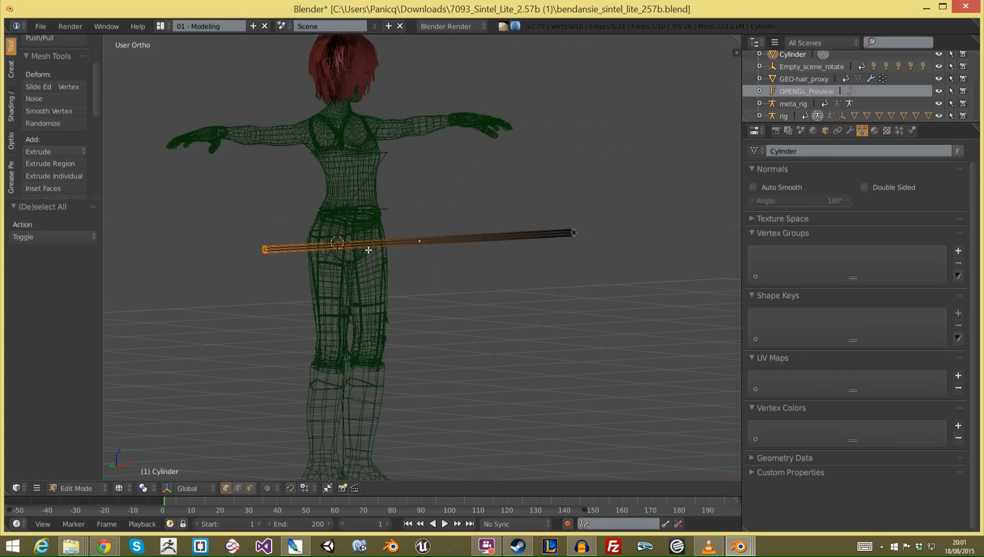
# Step: Snap the 3D cursor to the selected staff end vertices and return the cylinder to Object Mode in top view
pyautogui.hotkey('shift', 's')
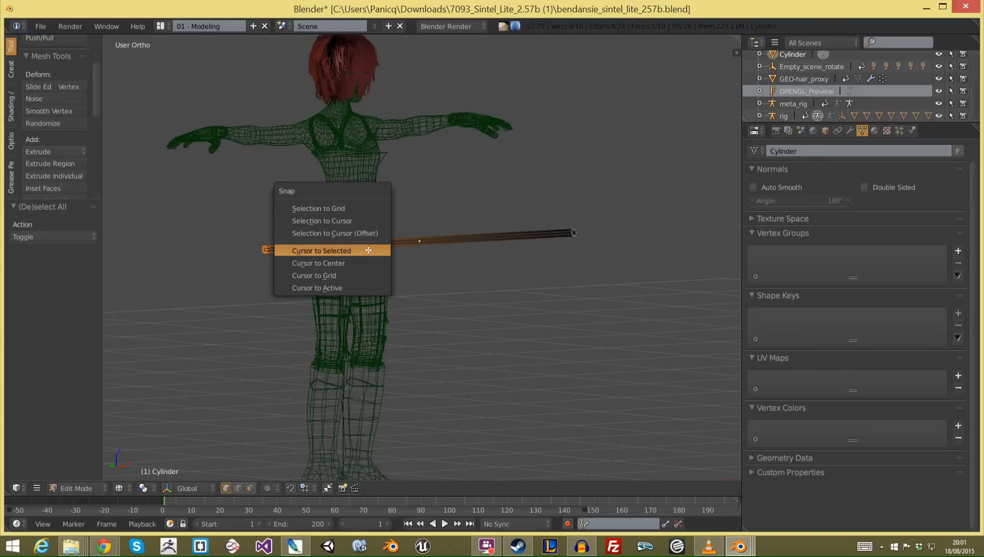
pyautogui.click(309, 251)
pyautogui.moveTo(310, 251); pyautogui.dragTo(319, 257, button='middle')
pyautogui.press('Tab')
pyautogui.press('KP_7')
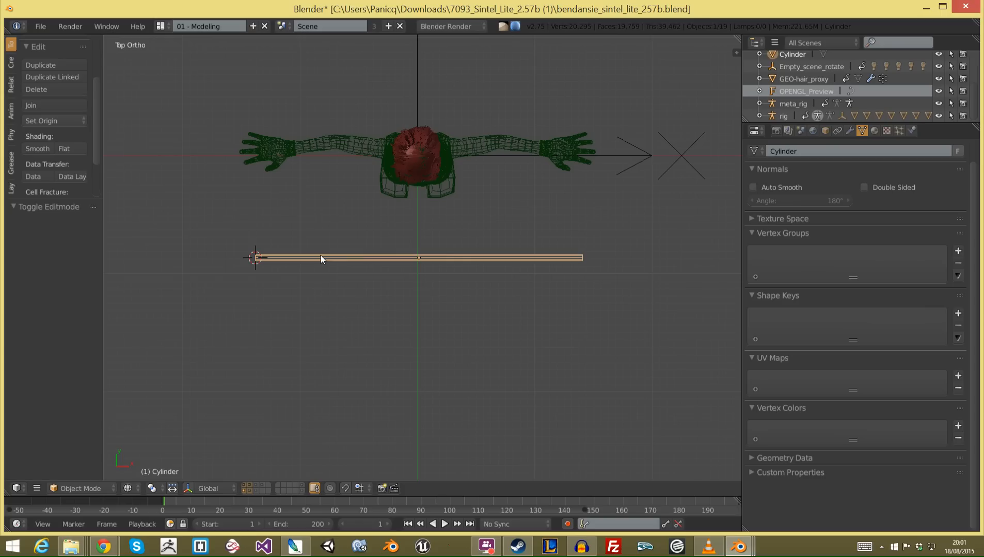
# Step: In the rig's Edit Mode, add a bone at the 3D cursor and move its tip 1.406 in X and -1.000 in Z to the staff's other end
pyautogui.click(790, 115)
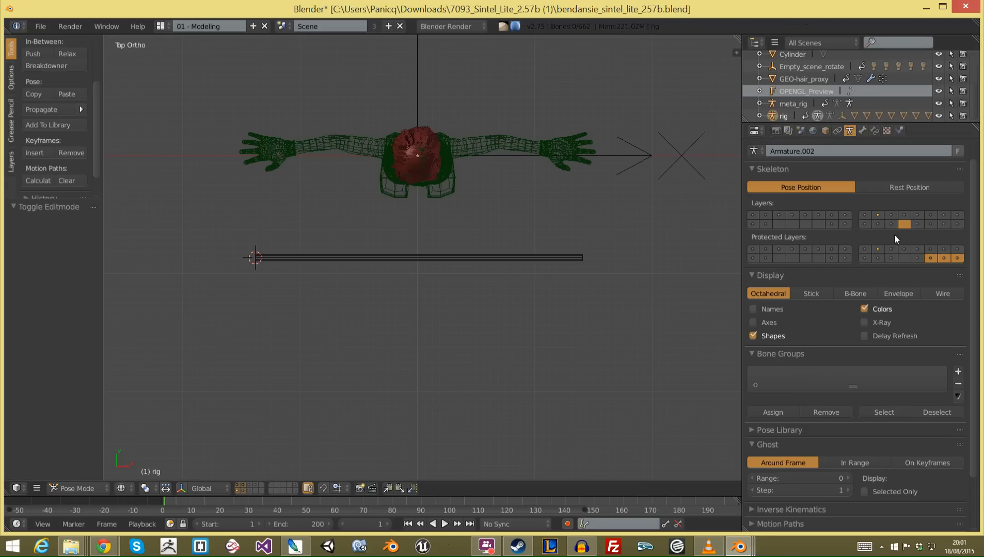
pyautogui.press('Tab')
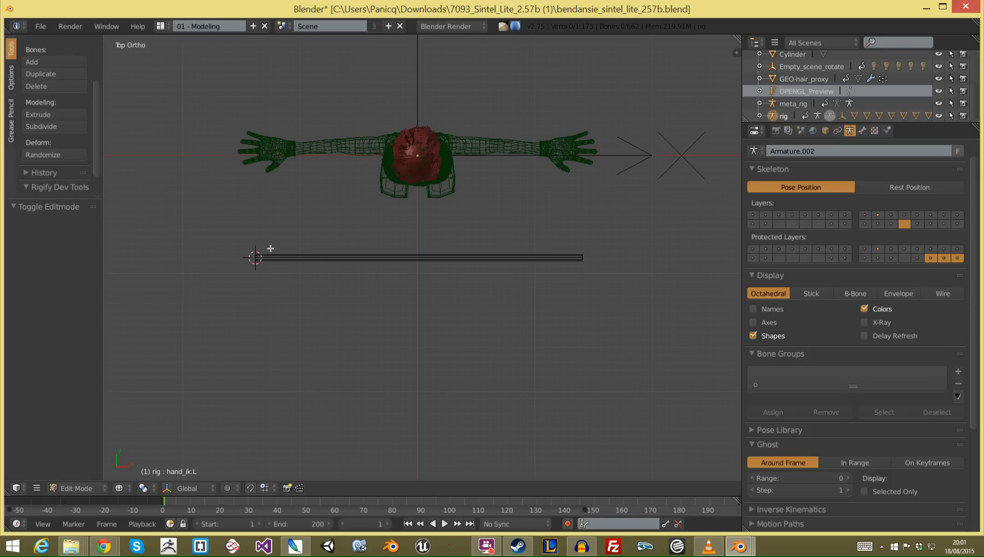
pyautogui.hotkey('shift', 'a')
pyautogui.moveTo(271, 249); pyautogui.dragTo(271, 293, button='middle')
pyautogui.press('KP_1')
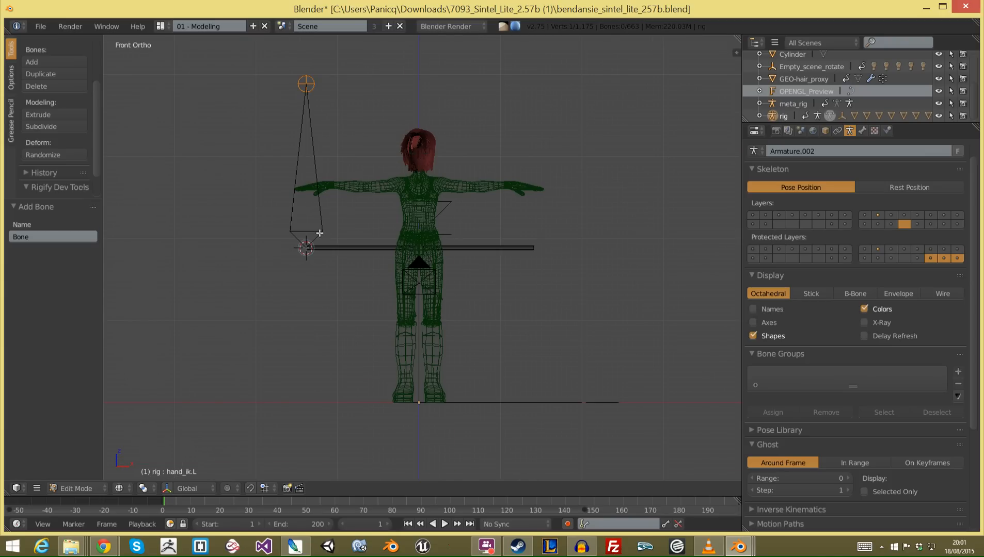
pyautogui.press('g')
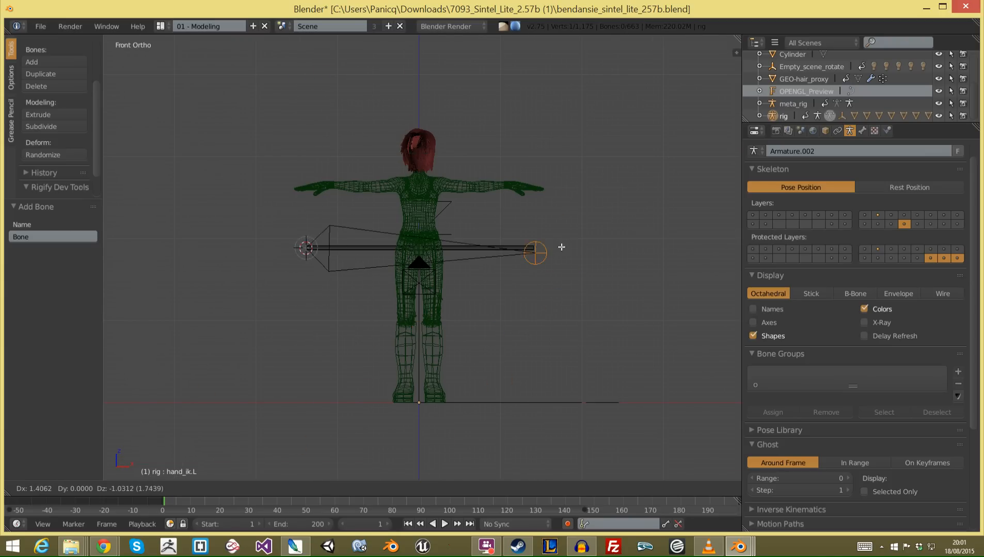
pyautogui.click(550, 295)
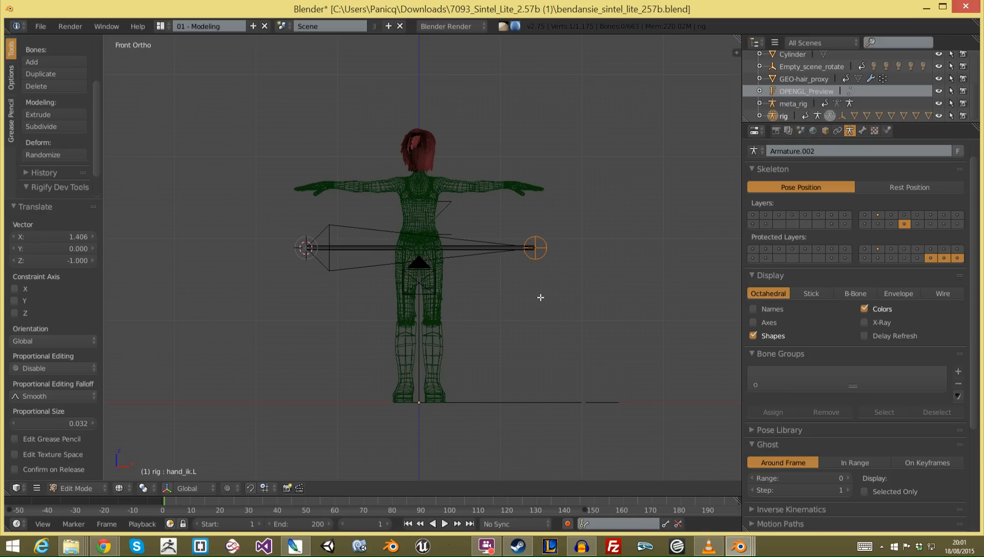
# Step: Move the root of the staff bone 0.369 along the X axis, inward from the staff's end
pyautogui.press('KP_7')
pyautogui.scroll(2, 541, 283)
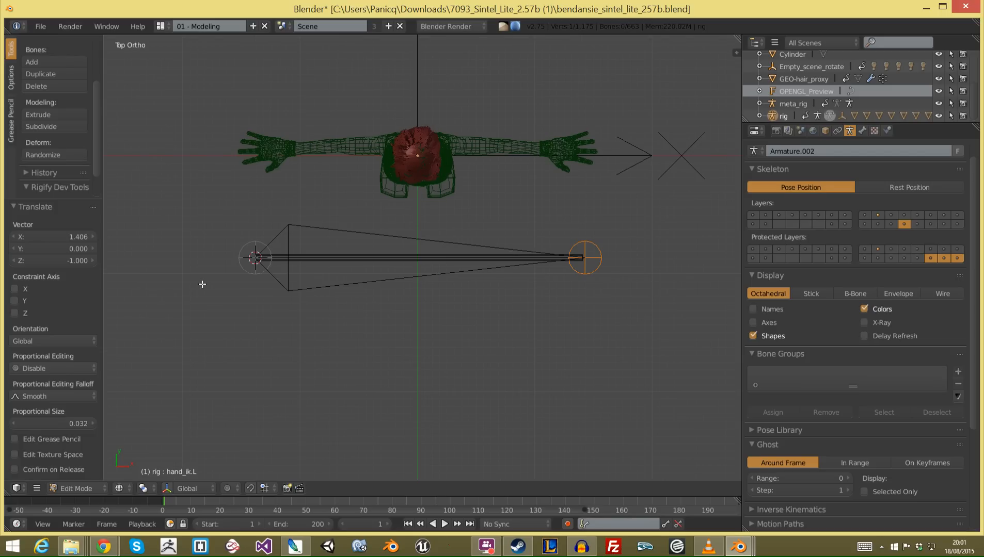
pyautogui.press('a')
pyautogui.rightClick(253, 270)
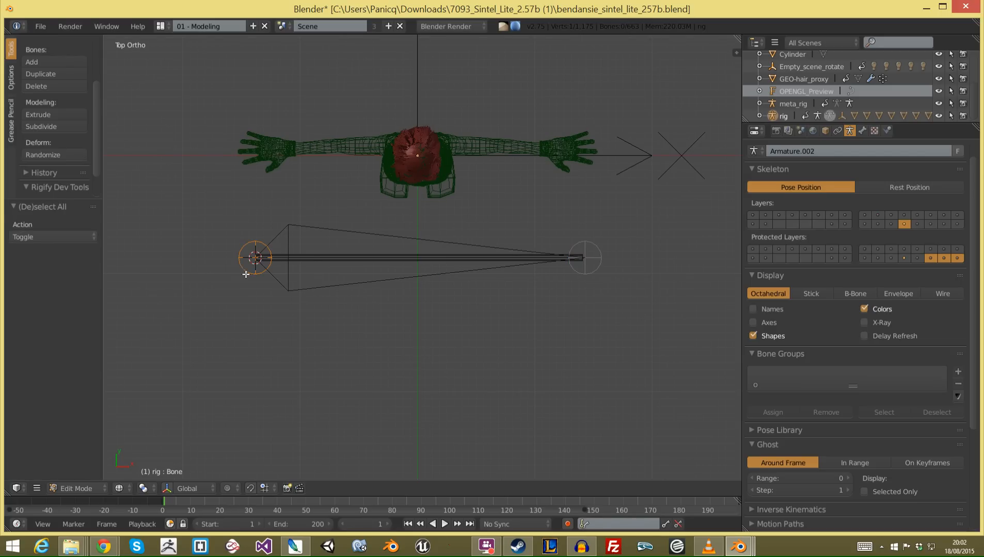
pyautogui.press('g')
pyautogui.press('x')
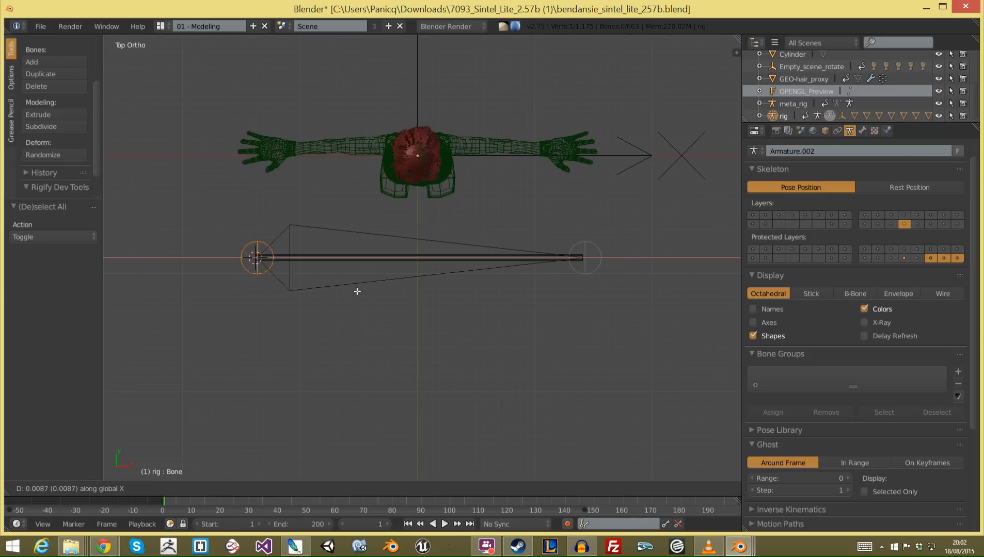
pyautogui.click(450, 318)
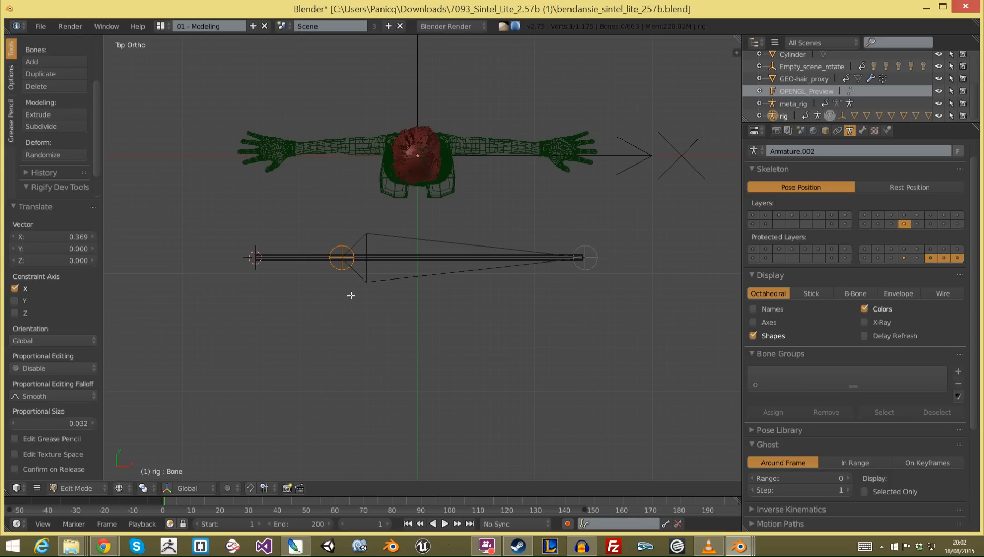
# Step: Switch Edit Mode to solid shading and rename the new bone Staff
pyautogui.press('KP_1')
pyautogui.scroll(2, 345, 280)
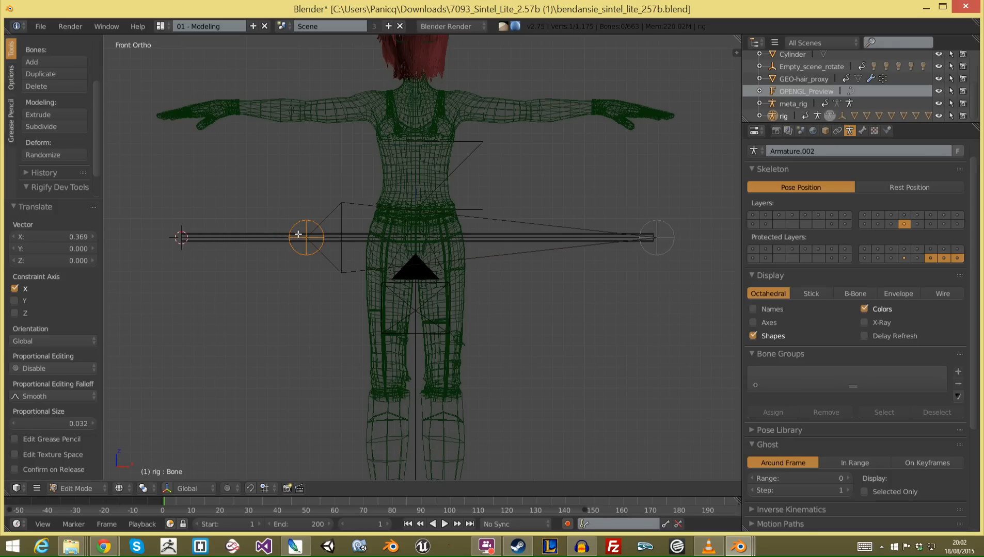
pyautogui.hotkey('ctrl', 'Tab')
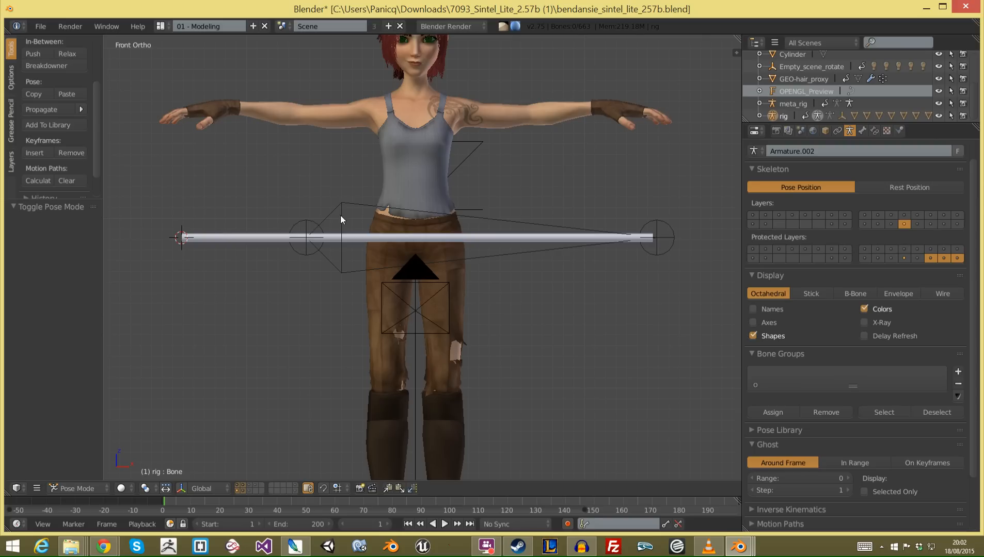
pyautogui.press('Tab')
pyautogui.press('n')
pyautogui.scroll(5, 673, 159)
pyautogui.click(684, 199)
pyautogui.write('Staff')
pyautogui.press('Return')
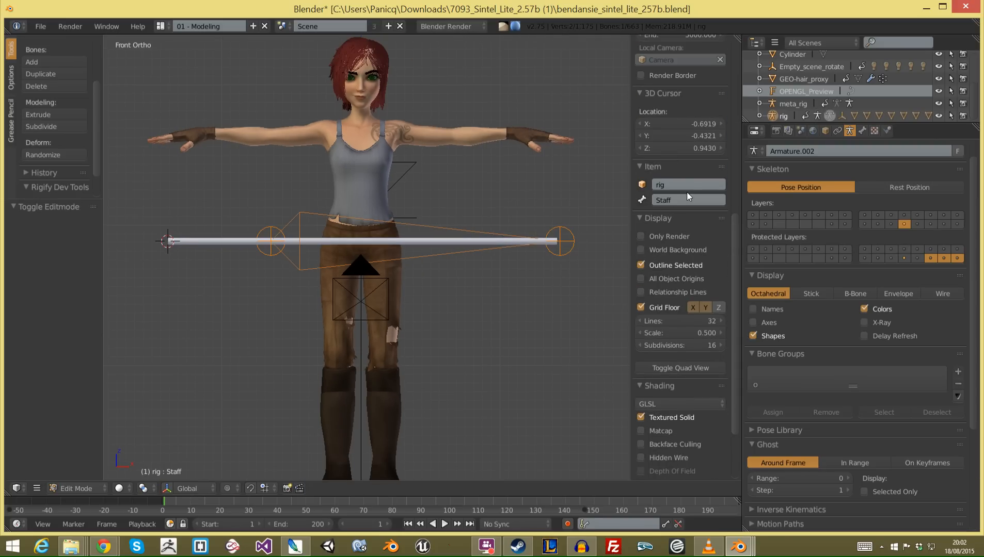
# Step: Snap the 3D cursor to the root of the Staff bone and add another bone there
pyautogui.press('n')
pyautogui.press('a')
pyautogui.rightClick(316, 230)
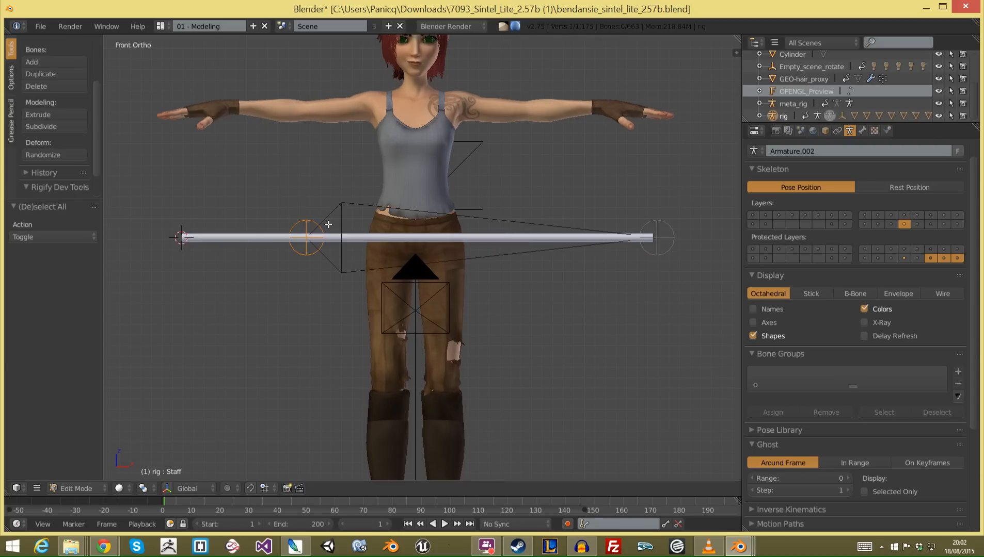
pyautogui.keyDown('shift'); pyautogui.moveTo(315, 245); pyautogui.dragTo(369, 229, button='middle'); pyautogui.keyUp('shift')
pyautogui.hotkey('shift', 's')
pyautogui.click(369, 229)
pyautogui.hotkey('shift', 'a')
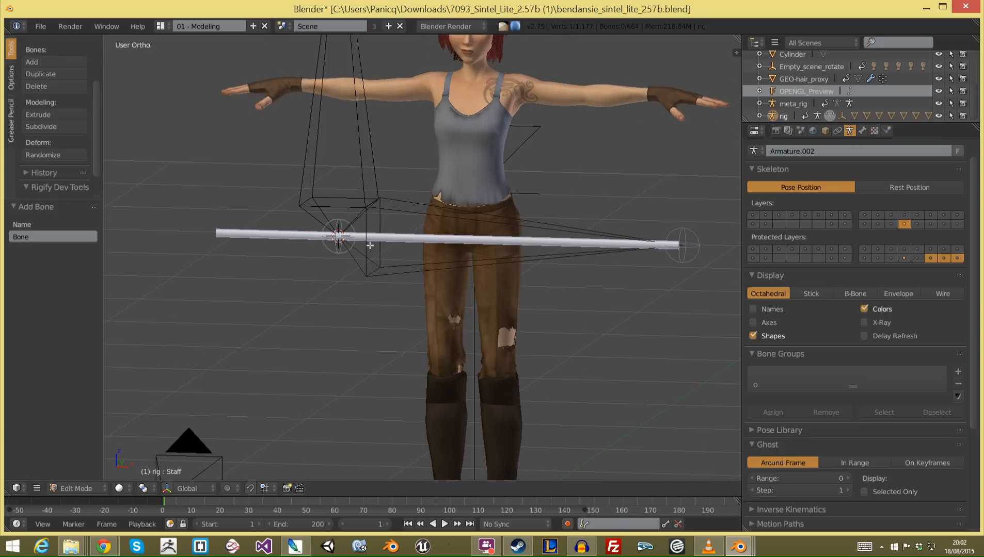
# Step: Shorten the new upright bone by moving its tip -0.750 in Z
pyautogui.press('KP_1')
pyautogui.scroll(-2, 399, 242)
pyautogui.keyDown('shift'); pyautogui.moveTo(386, 163); pyautogui.dragTo(386, 200, button='middle'); pyautogui.keyUp('shift')
pyautogui.rightClick(388, 232)
pyautogui.press('g')
pyautogui.rightClick(281, 285)
pyautogui.press('a')
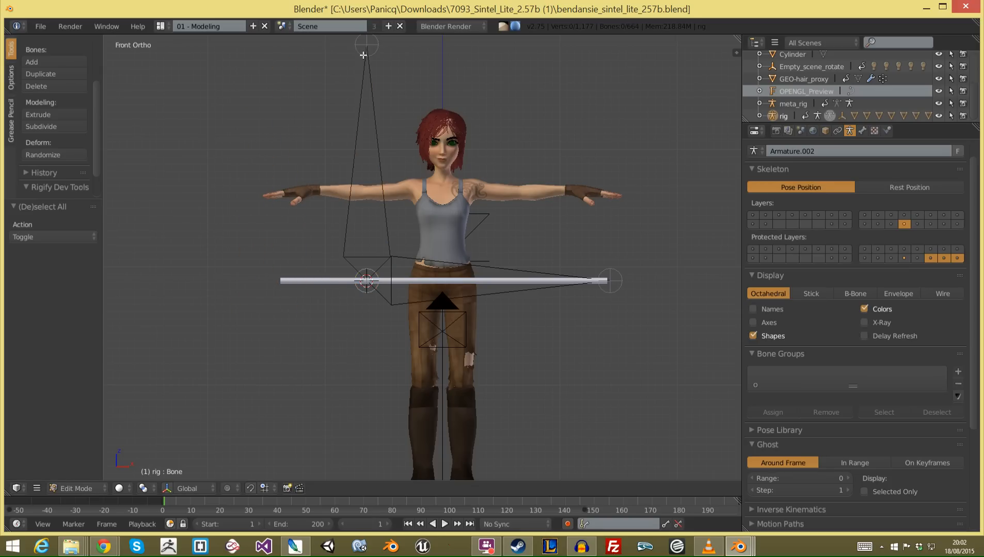
pyautogui.press('g')
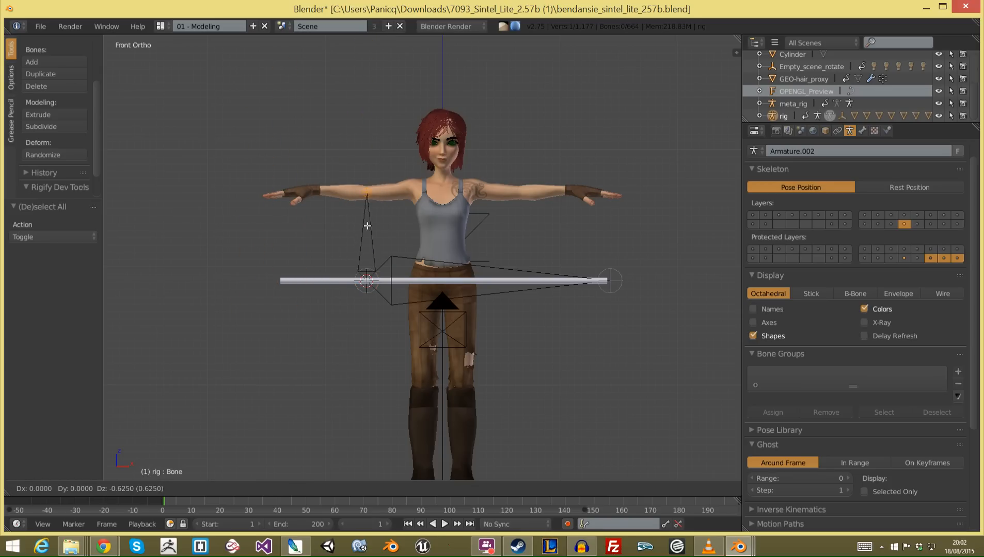
pyautogui.scroll(2, 372, 236)
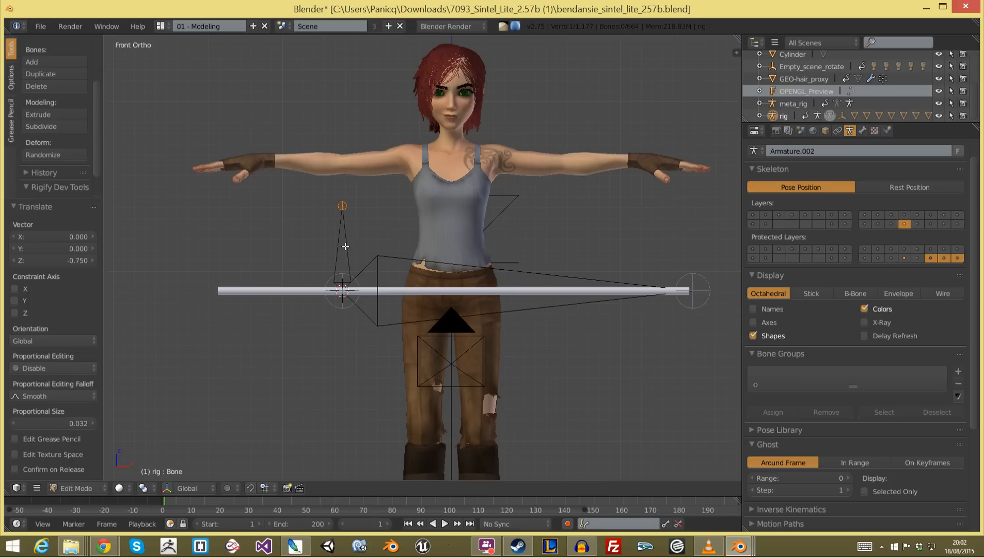
# Step: Select the short upright bone and rename it Grip1
pyautogui.rightClick(345, 246)
pyautogui.press('n')
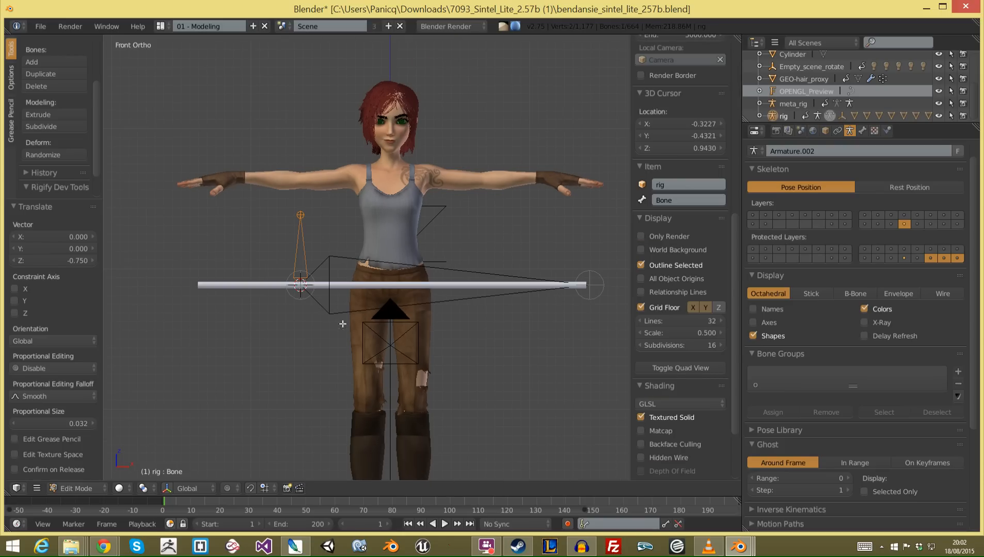
pyautogui.click(691, 198)
pyautogui.write('G')
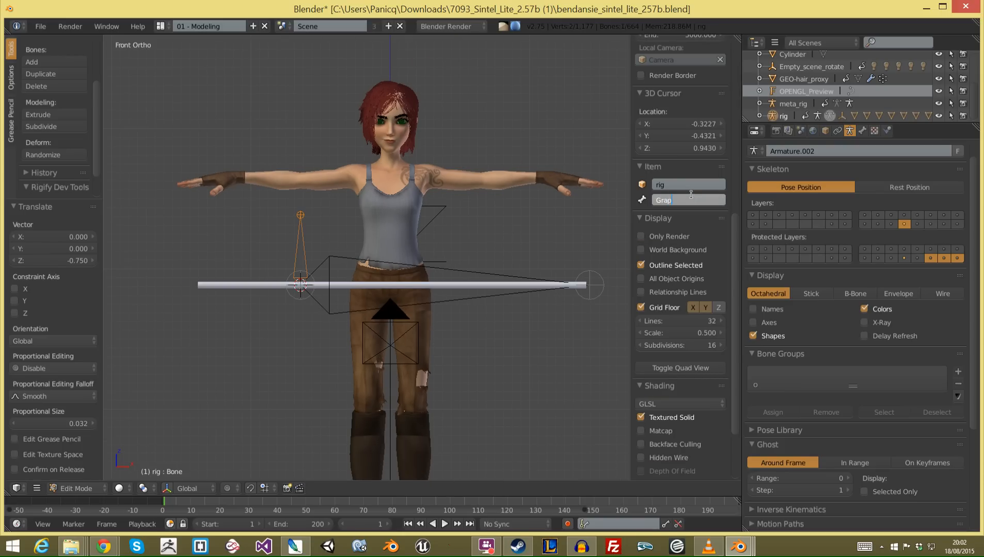
pyautogui.write('rip1')
pyautogui.press('Return')
# Step: Duplicate the Grip1 bone and move the copy 0.638 along the X axis toward the staff's other end
pyautogui.hotkey('shift', 'd')
pyautogui.rightClick(308, 313)
pyautogui.moveTo(308, 313); pyautogui.dragTo(297, 272, button='middle')
pyautogui.press('g')
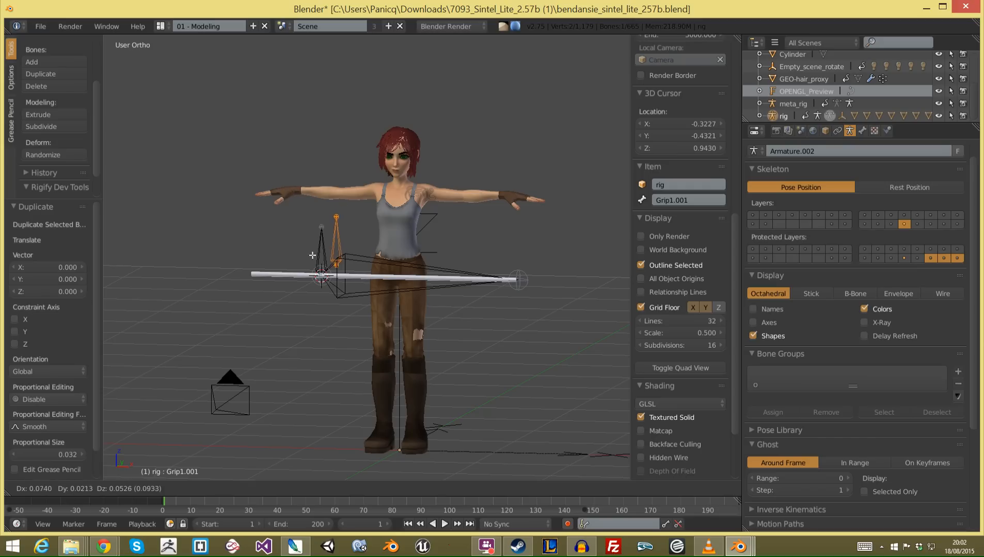
pyautogui.click(313, 256)
pyautogui.press('g')
pyautogui.press('x')
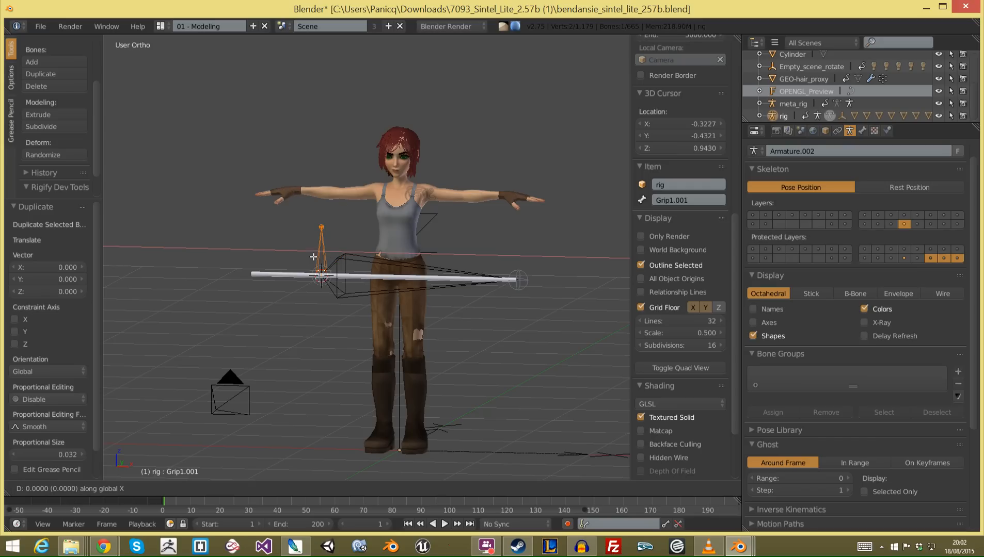
pyautogui.click(433, 304)
# Step: Rename the duplicated grip bone by replacing the ending of its name
pyautogui.press('KP_1')
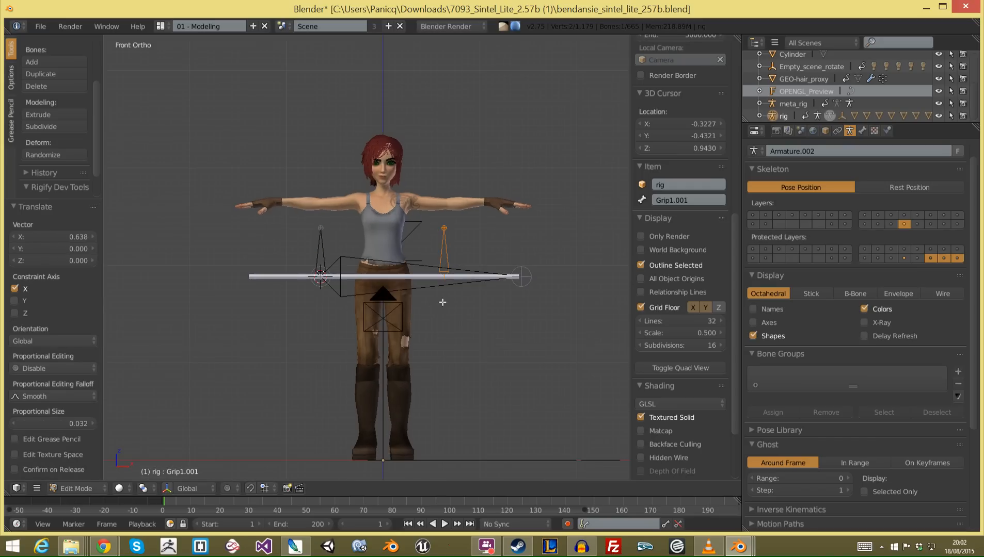
pyautogui.scroll(2, 442, 302)
pyautogui.click(661, 204)
pyautogui.moveTo(669, 203); pyautogui.dragTo(732, 209)
pyautogui.press('BackSpace')
pyautogui.press('Return')
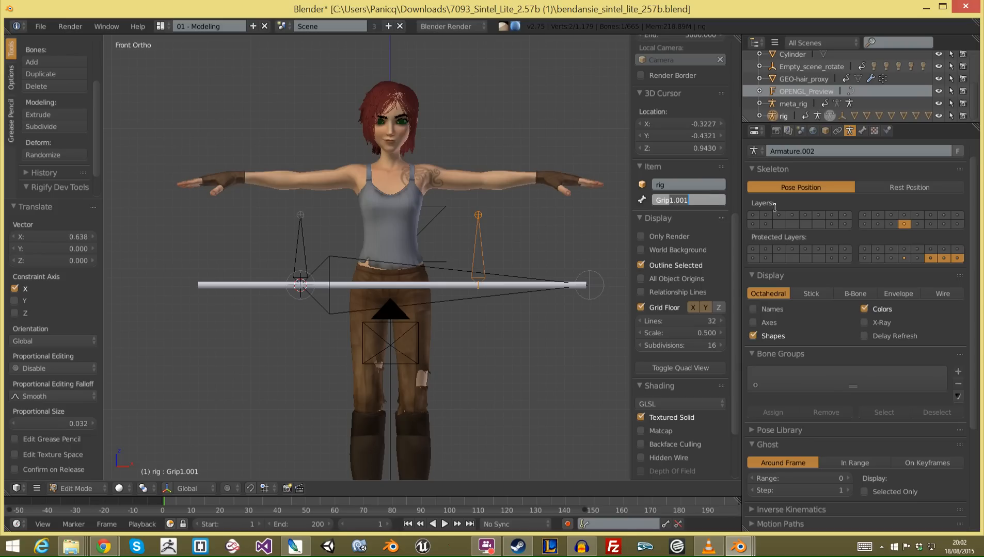
# Step: Select both grip bones with the Staff bone active, and parent the grips to Staff using Keep Offset
pyautogui.keyDown('shift'); pyautogui.rightClick(307, 243); pyautogui.keyUp('shift')
pyautogui.keyDown('shift'); pyautogui.rightClick(451, 269); pyautogui.keyUp('shift')
pyautogui.press('n')
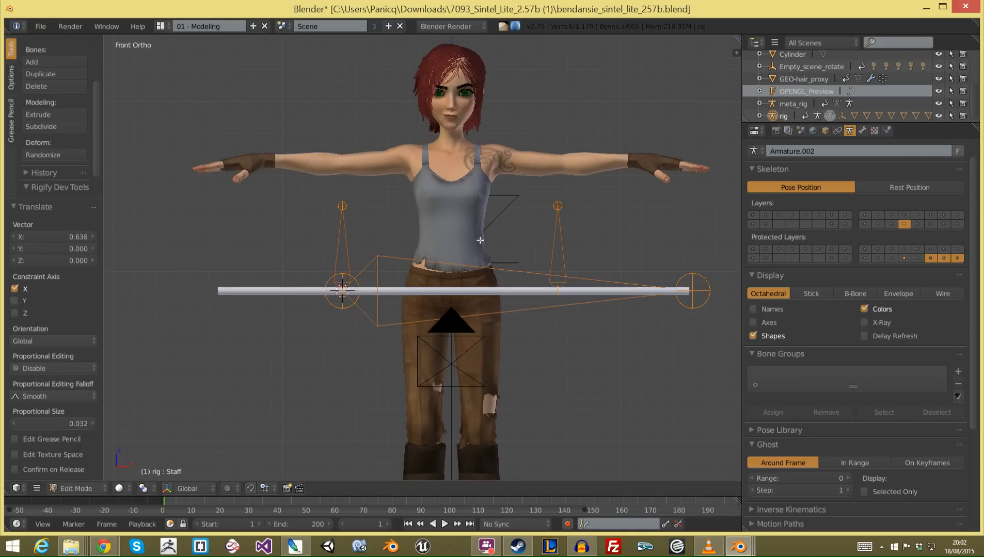
pyautogui.moveTo(480, 240); pyautogui.dragTo(443, 266, button='middle')
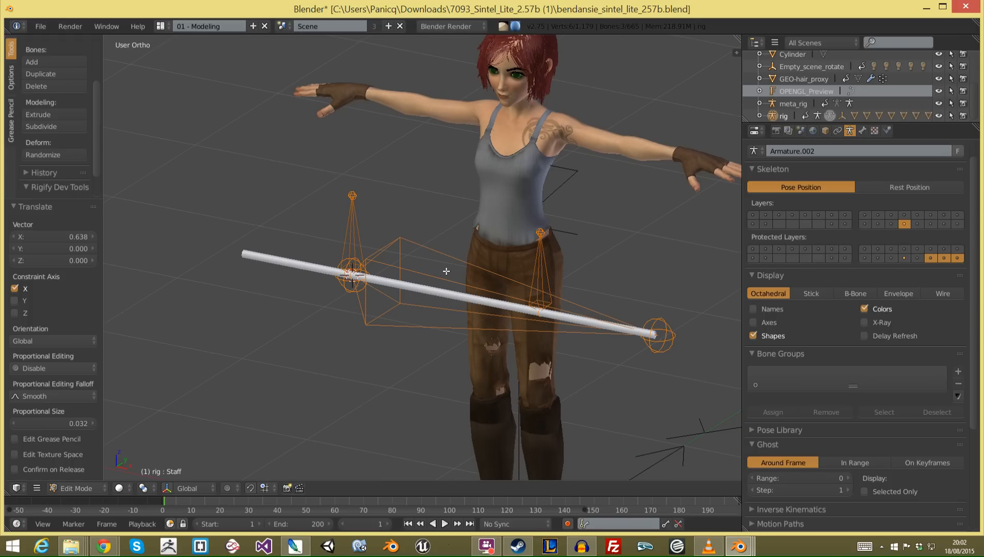
pyautogui.hotkey('ctrl', 'p')
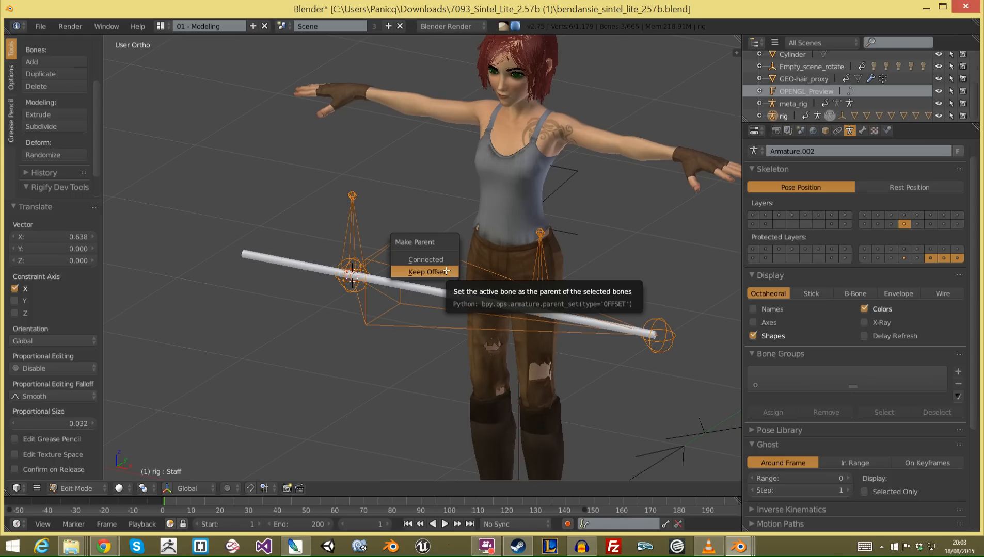
pyautogui.click(447, 271)
# Step: Test the parenting in Pose Mode by moving the Staff bone and each grip bone, cancelling every move
pyautogui.hotkey('ctrl', 'Tab')
pyautogui.press('a')
pyautogui.press('g')
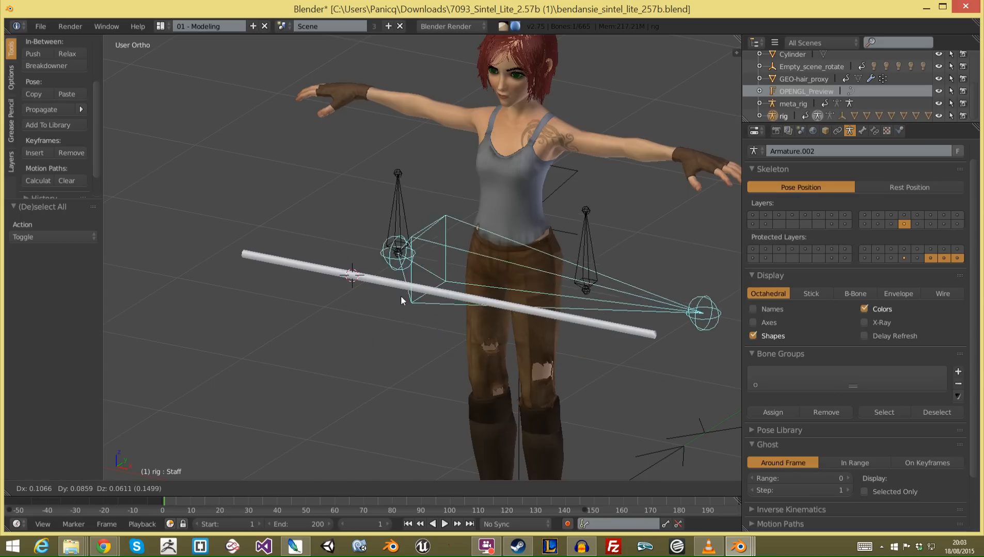
pyautogui.rightClick(400, 296)
pyautogui.rightClick(341, 254)
pyautogui.press('g')
pyautogui.rightClick(301, 184)
pyautogui.rightClick(538, 259)
pyautogui.press('g')
pyautogui.rightClick(556, 260)
pyautogui.rightClick(463, 308)
pyautogui.rightClick(441, 282)
pyautogui.press('KP_1')
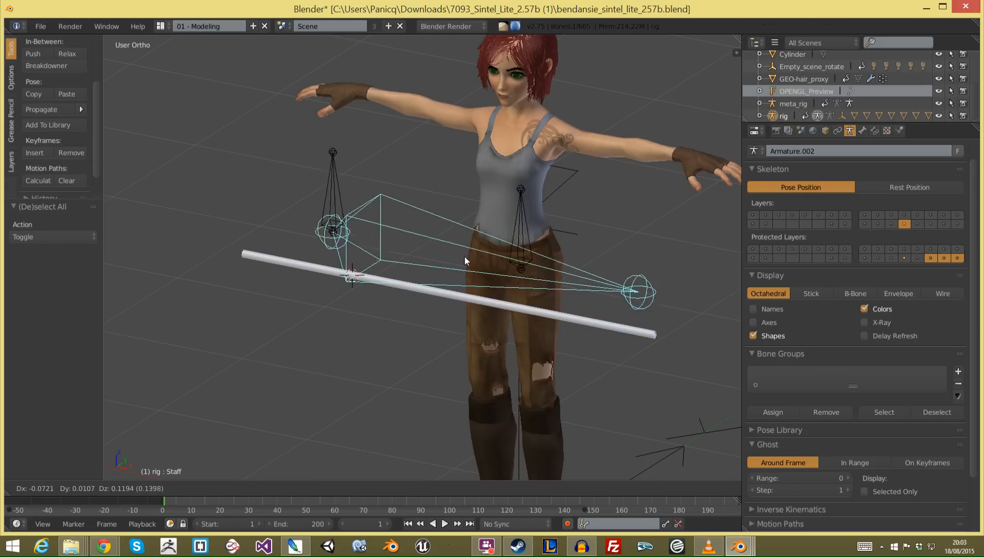
pyautogui.scroll(-1, 417, 294)
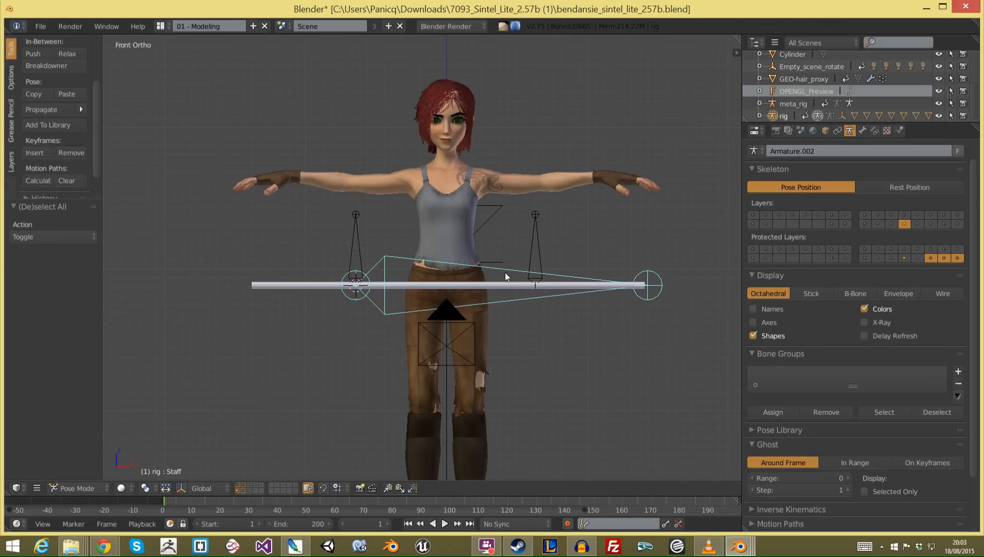
# Step: Put the rig in Pose Mode and show armature layers 1 to 18, 23 to 27 and 29 to 32, leaving layer 28 hidden
pyautogui.press('Tab')
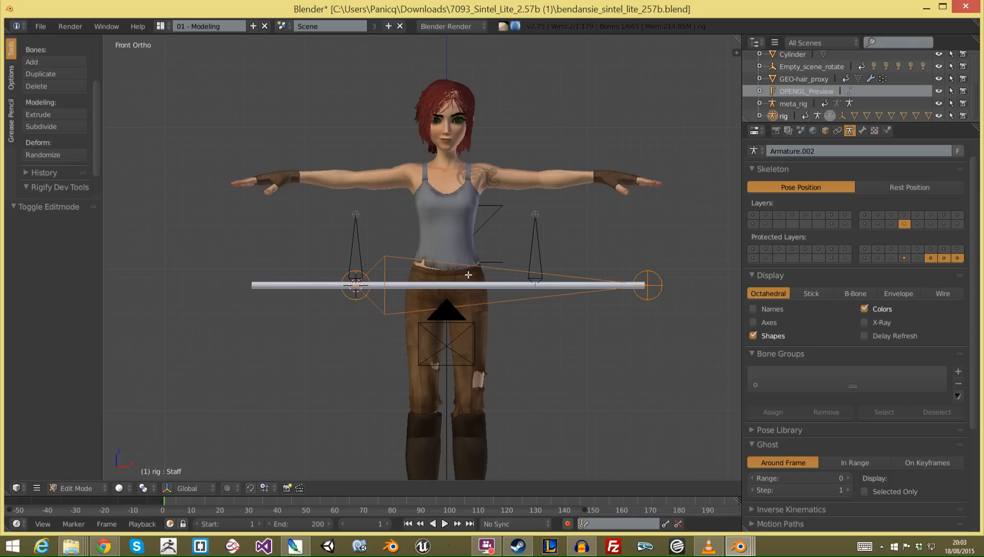
pyautogui.moveTo(468, 275); pyautogui.dragTo(483, 269, button='middle')
pyautogui.press('Tab')
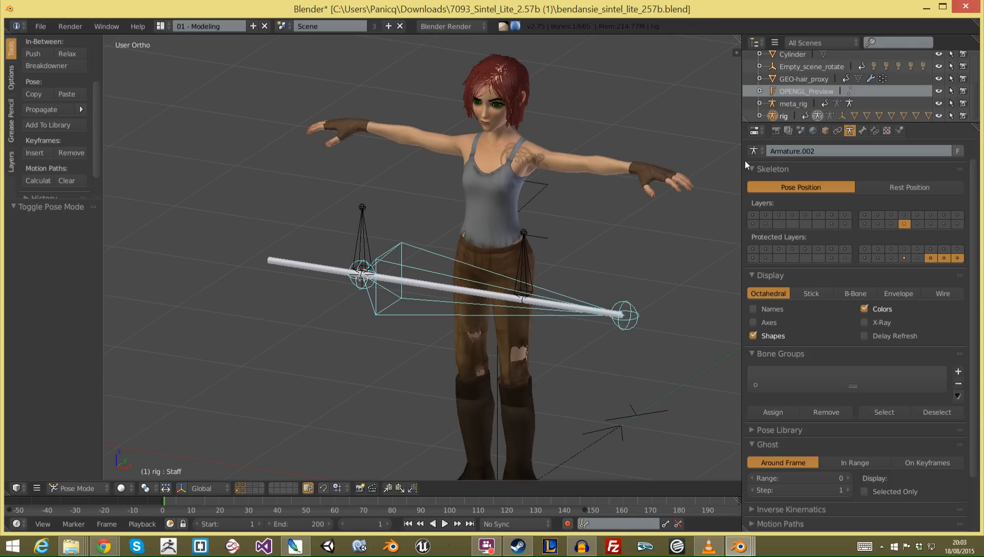
pyautogui.click(766, 215)
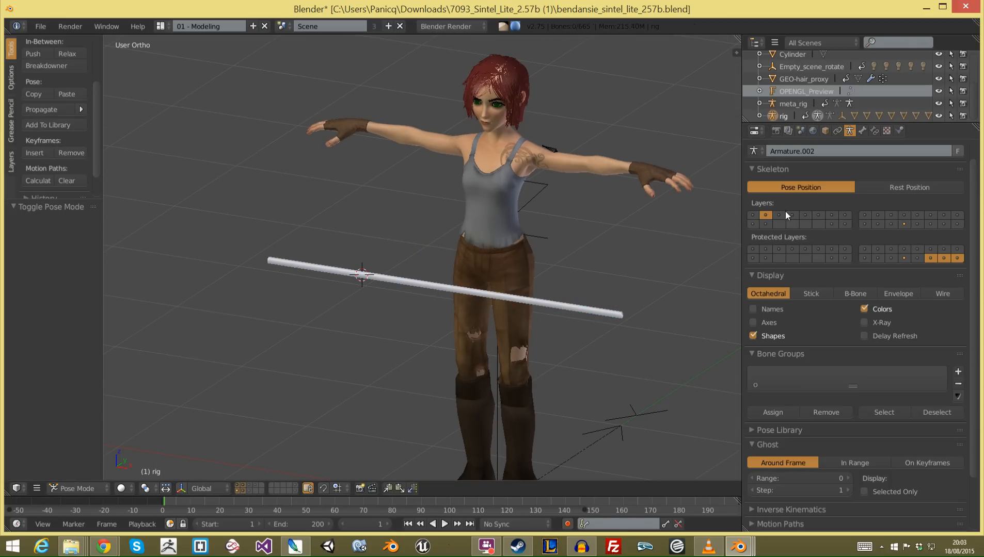
pyautogui.keyDown('shift'); pyautogui.click(752, 216); pyautogui.keyUp('shift')
pyautogui.keyDown('shift'); pyautogui.click(779, 215); pyautogui.keyUp('shift')
pyautogui.keyDown('shift'); pyautogui.moveTo(952, 224); pyautogui.dragTo(869, 222); pyautogui.keyUp('shift')
pyautogui.keyDown('shift'); pyautogui.moveTo(797, 211); pyautogui.dragTo(828, 225); pyautogui.keyUp('shift')
pyautogui.keyDown('shift'); pyautogui.click(843, 214); pyautogui.keyUp('shift')
pyautogui.keyDown('shift'); pyautogui.click(865, 215); pyautogui.keyUp('shift')
pyautogui.keyDown('shift'); pyautogui.click(827, 225); pyautogui.keyUp('shift')
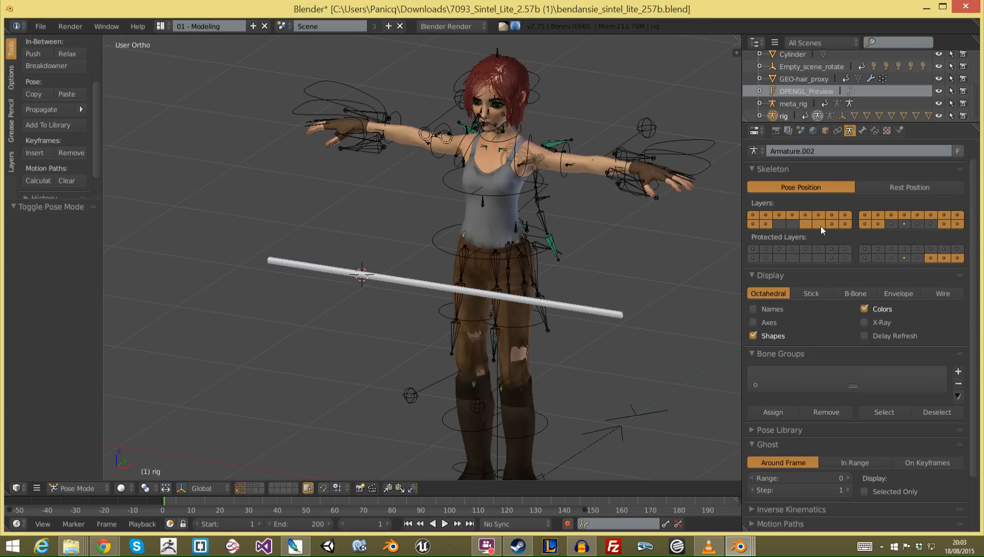
pyautogui.keyDown('shift'); pyautogui.click(888, 225); pyautogui.keyUp('shift')
pyautogui.keyDown('shift'); pyautogui.moveTo(917, 225); pyautogui.dragTo(956, 225); pyautogui.keyUp('shift')
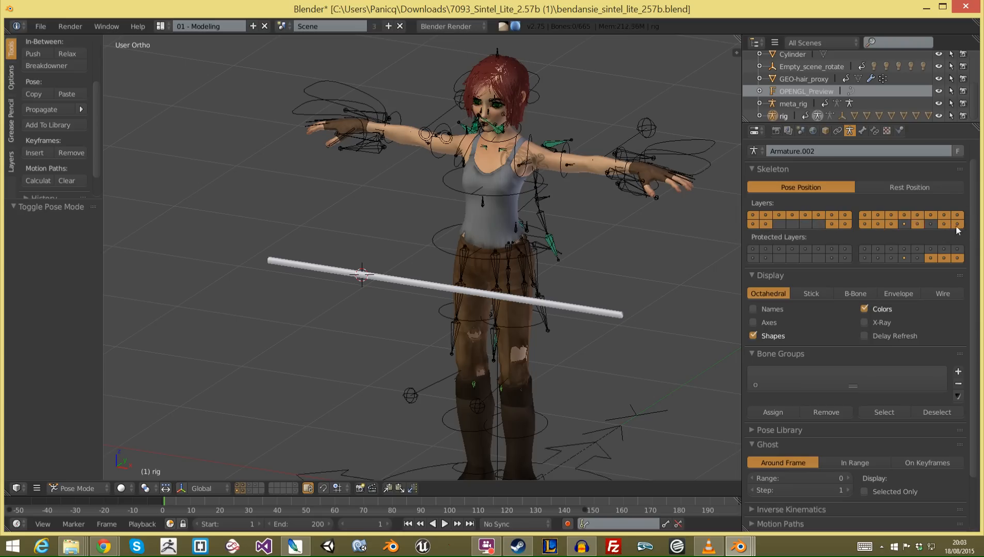
# Step: Select the left hand IK control and then the right one, hand_ik.R, to identify the arm controls
pyautogui.rightClick(688, 151)
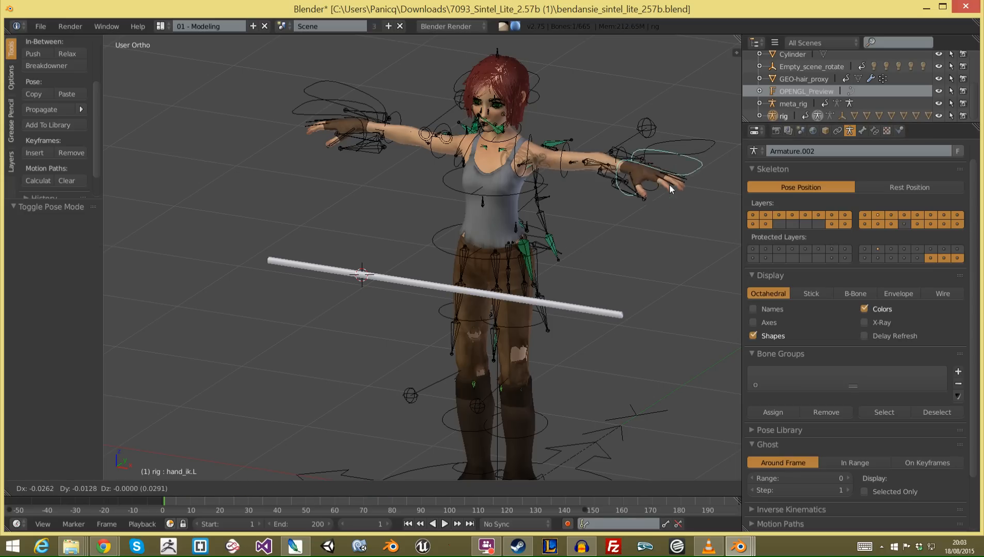
pyautogui.rightClick(329, 111)
pyautogui.moveTo(350, 192); pyautogui.dragTo(371, 194, button='middle')
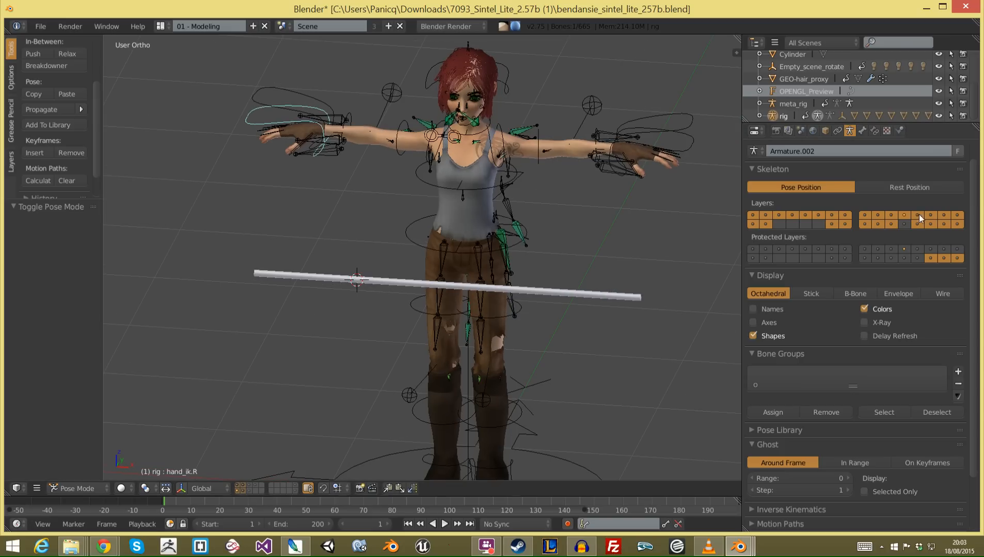
# Step: Show armature layer 28, test moving and rotating hand_ik.R, and undo these changes
pyautogui.keyDown('shift'); pyautogui.click(903, 225); pyautogui.keyUp('shift')
pyautogui.moveTo(450, 224); pyautogui.dragTo(419, 237, button='middle')
pyautogui.moveTo(320, 202); pyautogui.dragTo(275, 245, button='middle')
pyautogui.press('g')
pyautogui.click(361, 222)
pyautogui.press('r')
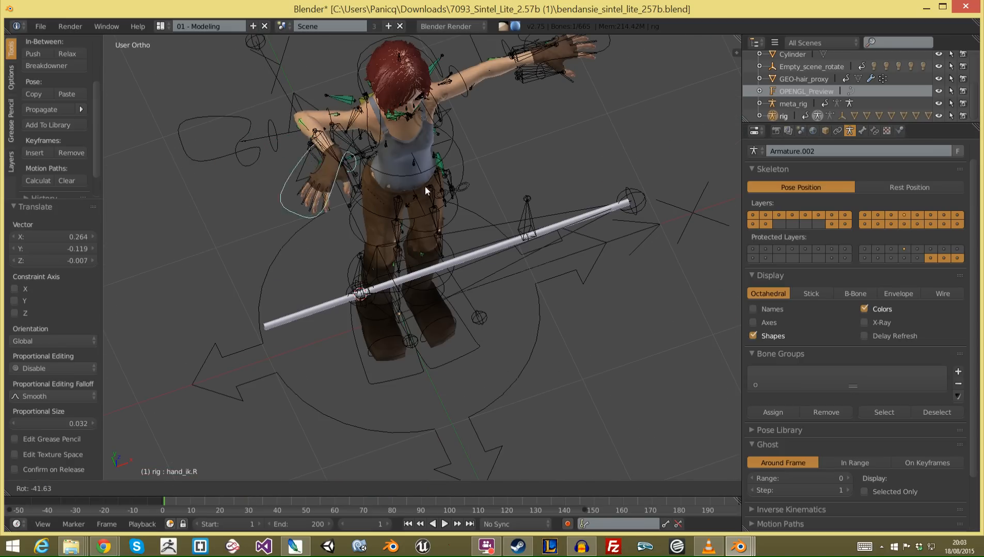
pyautogui.click(350, 205)
pyautogui.hotkey('ctrl', 'z')
pyautogui.moveTo(320, 256); pyautogui.dragTo(376, 246, button='middle')
pyautogui.moveTo(372, 172); pyautogui.dragTo(367, 269, button='middle')
pyautogui.press('n')
pyautogui.press('n')
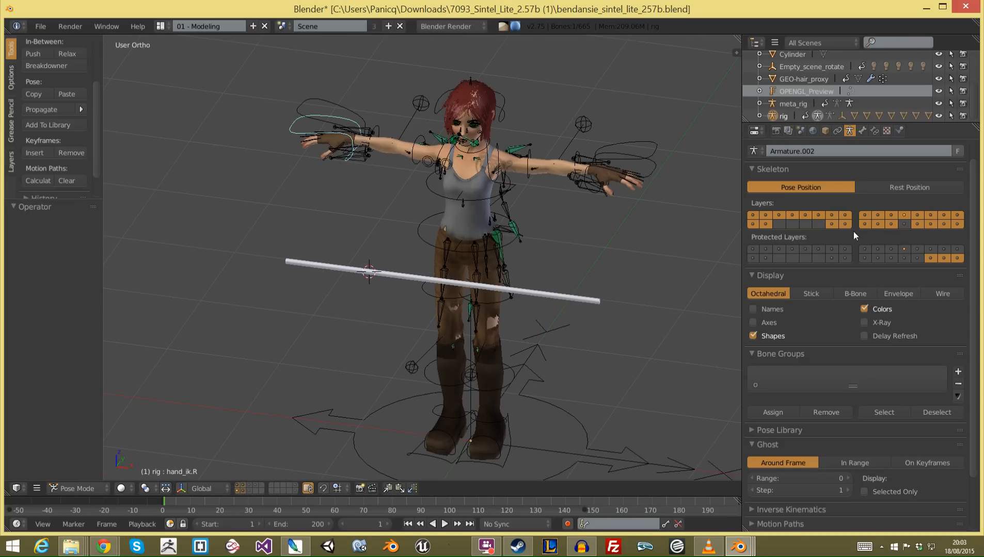
# Step: Show armature layer 28 alongside the other layers and leave only the hand_ik.R bone selected
pyautogui.click(903, 225)
pyautogui.keyDown('shift'); pyautogui.rightClick(366, 252); pyautogui.keyUp('shift')
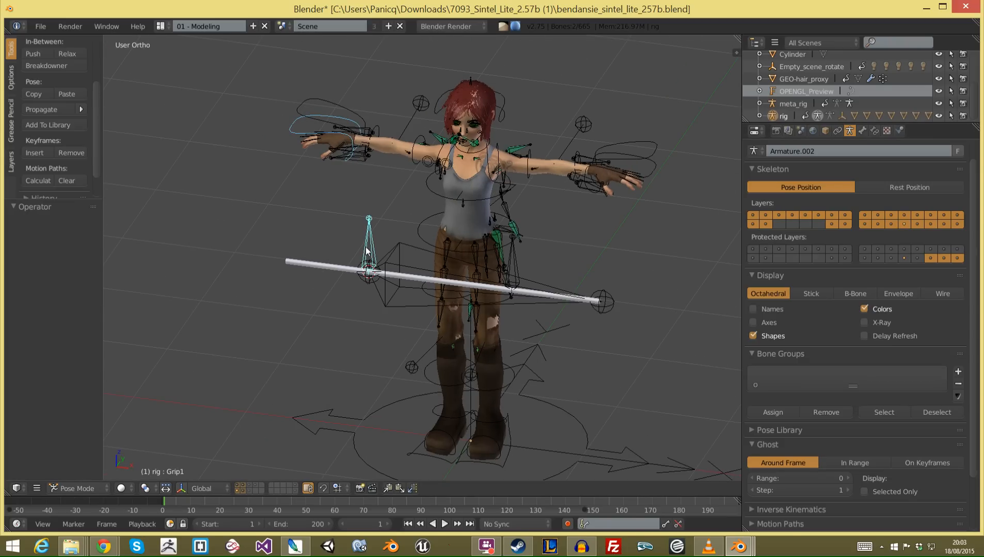
pyautogui.press('a')
pyautogui.rightClick(328, 136)
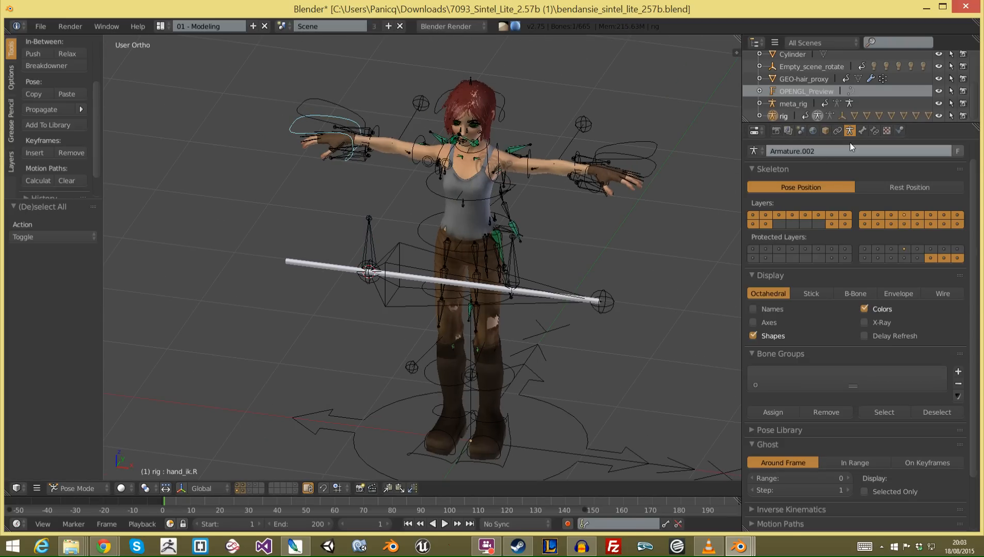
# Step: Add a Child Of bone constraint to hand_ik.R with rig as the target and Grip1 as the bone
pyautogui.click(875, 131)
pyautogui.click(800, 173)
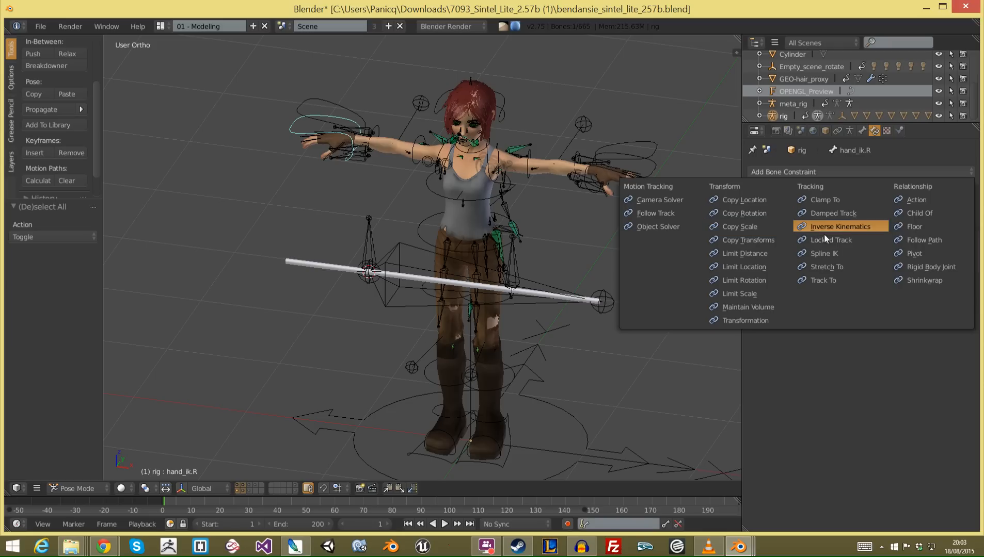
pyautogui.click(921, 213)
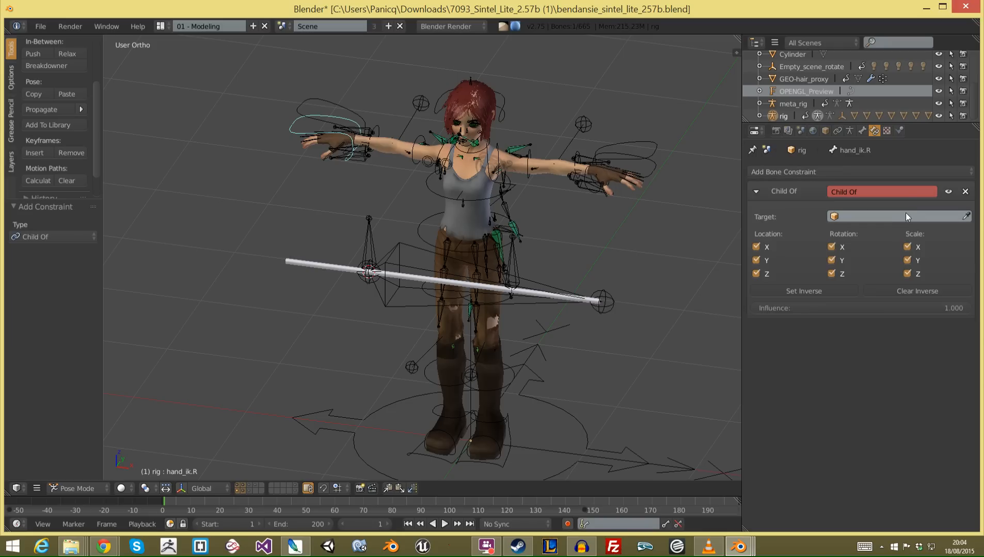
pyautogui.click(966, 215)
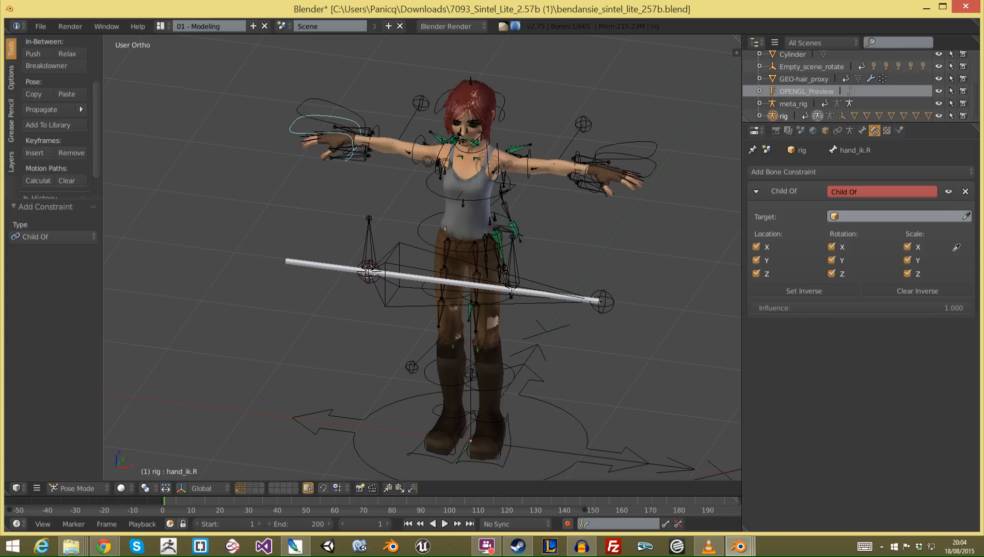
pyautogui.click(370, 235)
pyautogui.click(926, 234)
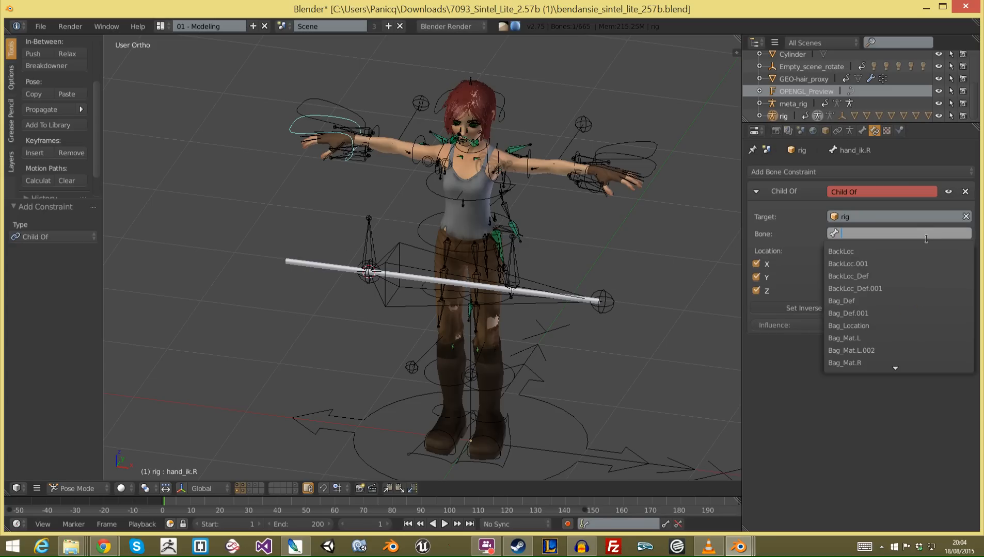
pyautogui.write('Grip')
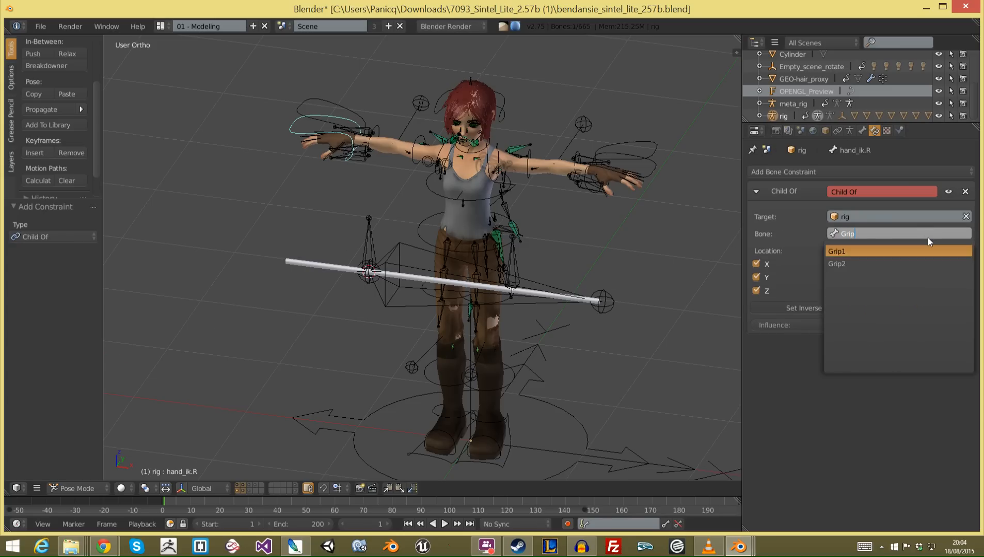
pyautogui.click(928, 250)
# Step: Apply Set Inverse on the Child Of constraint of hand_ik.R
pyautogui.moveTo(370, 186); pyautogui.dragTo(417, 257, button='middle')
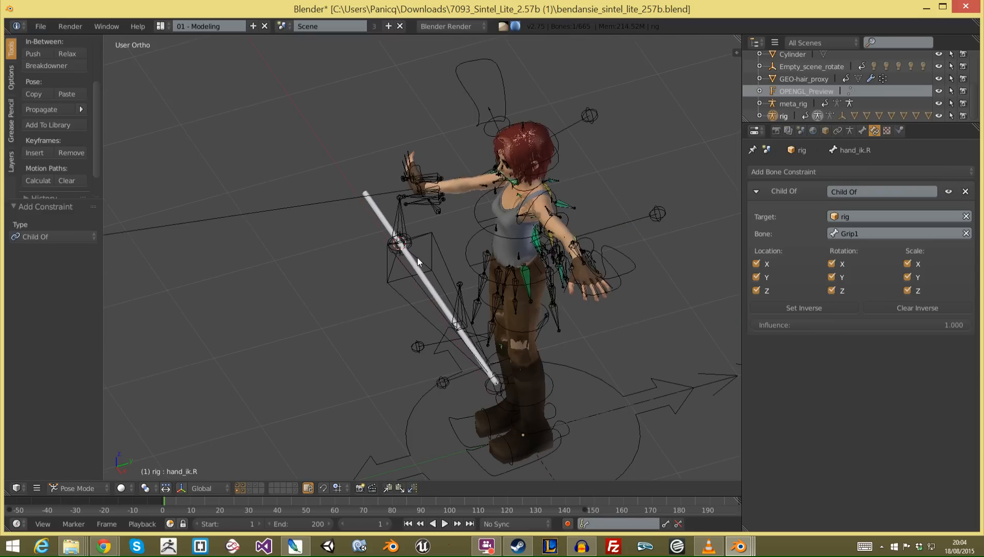
pyautogui.scroll(3, 415, 264)
pyautogui.scroll(-8, 415, 265)
pyautogui.scroll(1, 398, 272)
pyautogui.moveTo(330, 281); pyautogui.dragTo(401, 270, button='middle')
pyautogui.scroll(2, 401, 269)
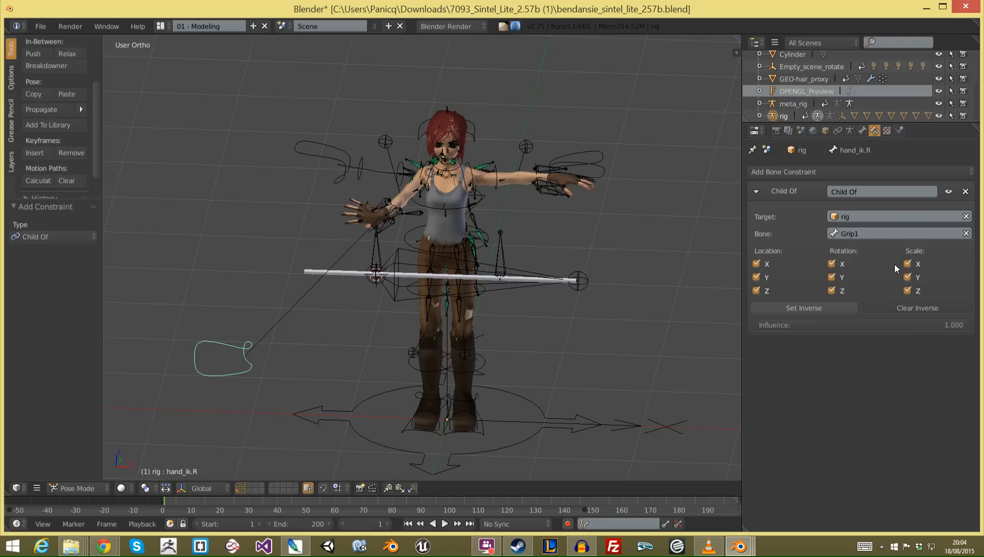
pyautogui.click(820, 305)
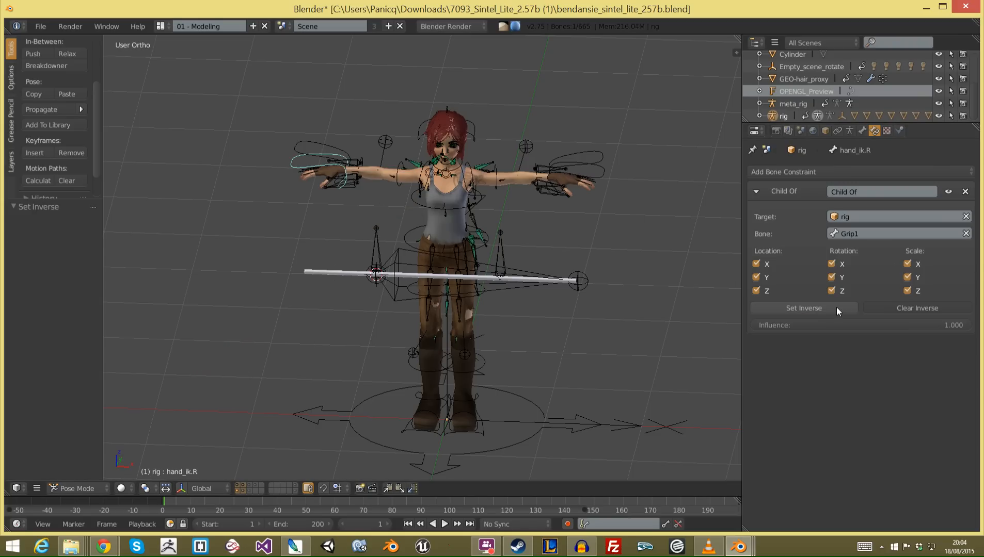
# Step: Test the constraint from the front view by moving and rotating the Grip1 bone, cancelling the transform
pyautogui.press('KP_1')
pyautogui.keyDown('shift'); pyautogui.moveTo(412, 255); pyautogui.dragTo(423, 245, button='middle'); pyautogui.keyUp('shift')
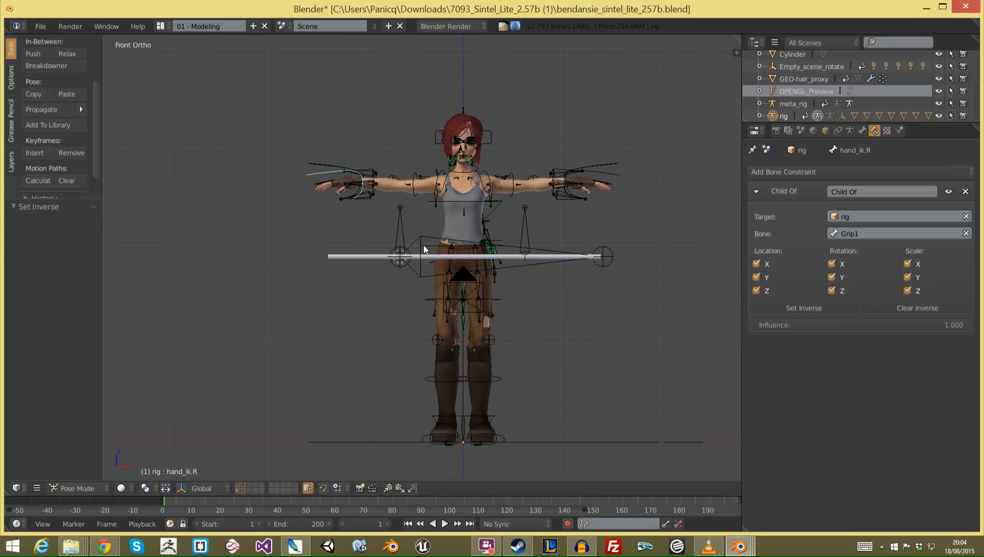
pyautogui.scroll(1, 450, 302)
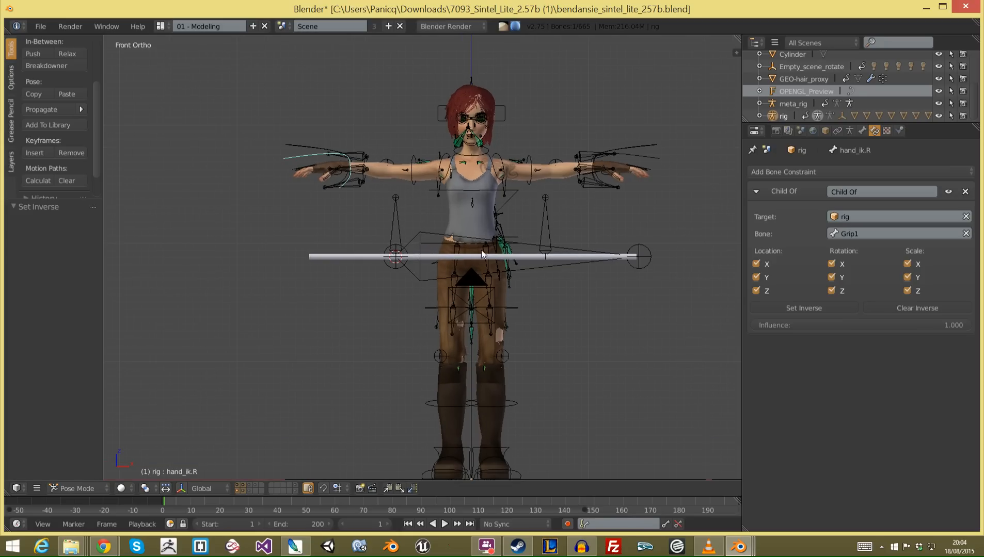
pyautogui.rightClick(402, 232)
pyautogui.press('g')
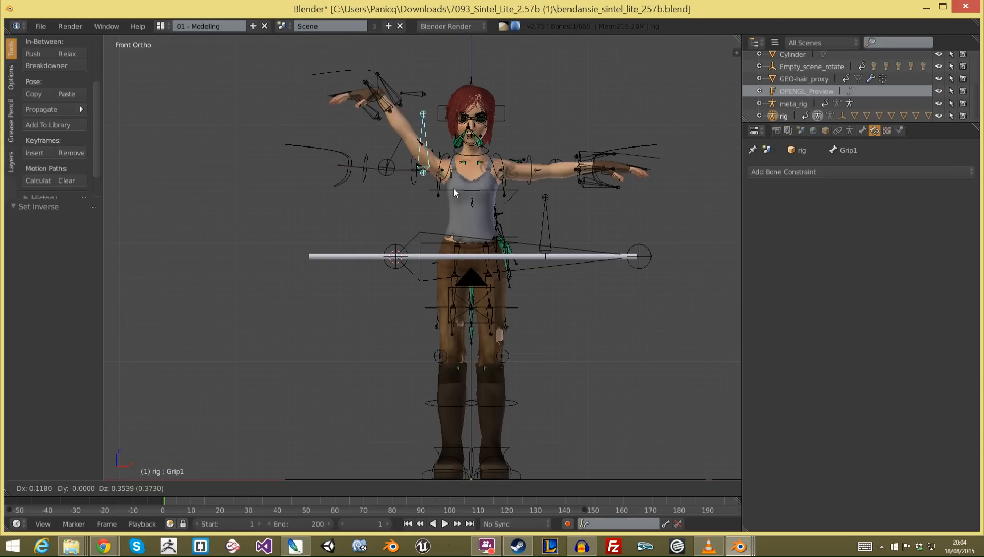
pyautogui.press('r')
pyautogui.press('r')
pyautogui.rightClick(436, 204)
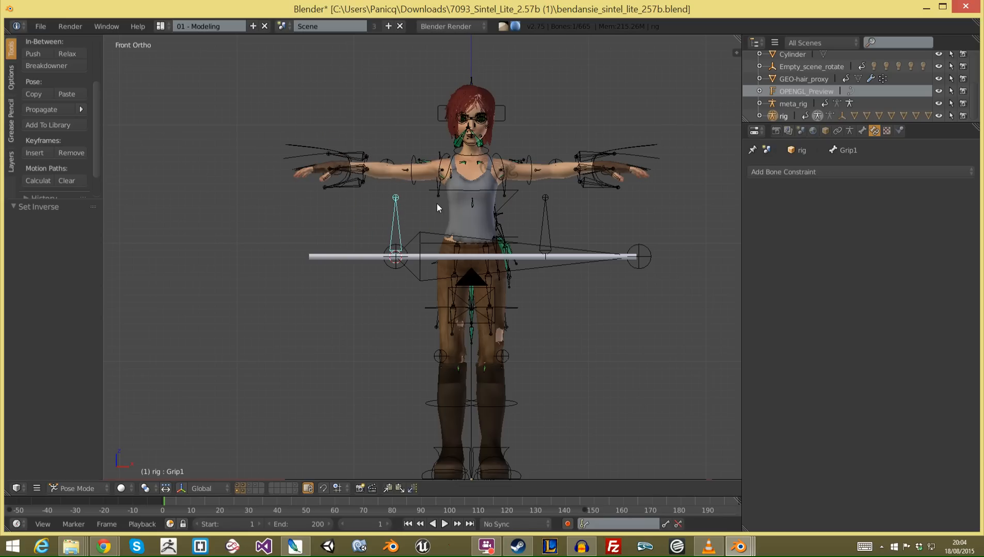
# Step: From the top view, move hand_ik.R over the staff at Grip1 and rotate it so the fingers point forward across the staff
pyautogui.rightClick(310, 160)
pyautogui.press('KP_7')
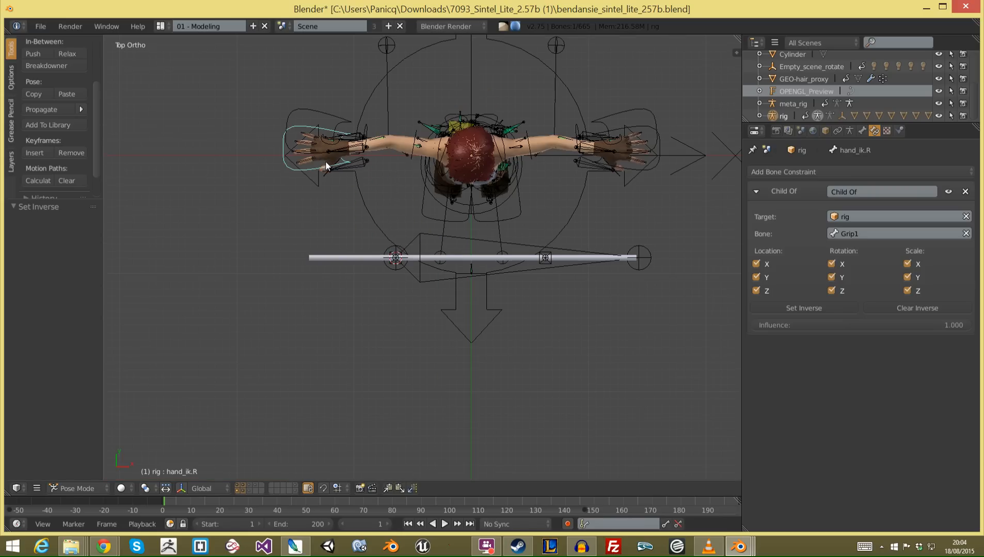
pyautogui.press('g')
pyautogui.click(415, 289)
pyautogui.scroll(4, 408, 315)
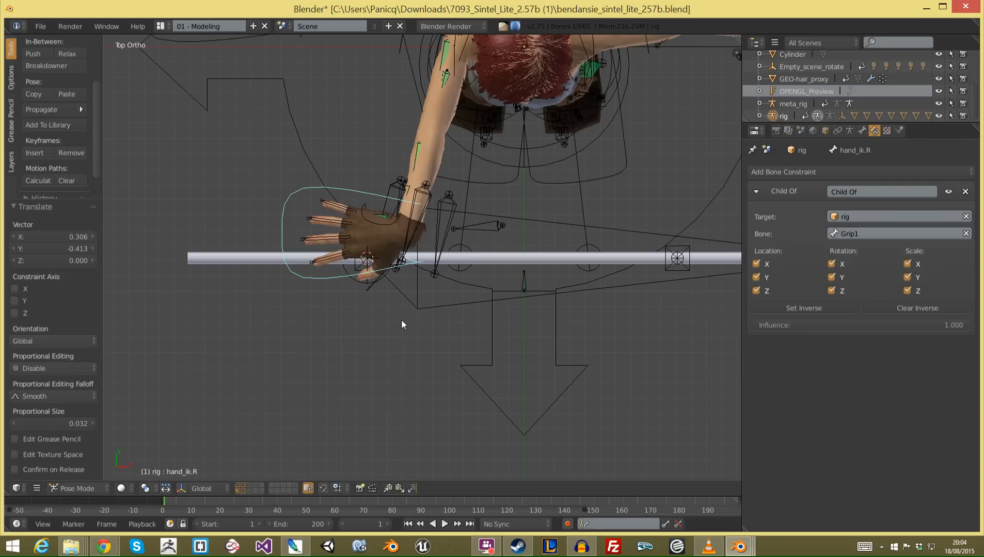
pyautogui.press('r')
pyautogui.click(457, 233)
pyautogui.press('g')
pyautogui.click(424, 206)
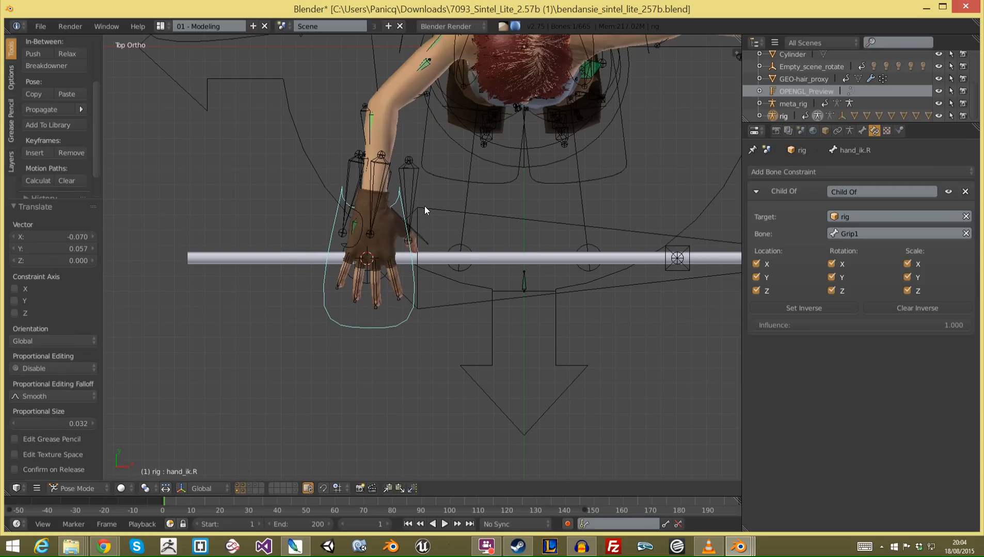
# Step: Deselect all bones and examine the right hand's position relative to the staff from the side, front and perspective
pyautogui.press('KP_3')
pyautogui.scroll(1, 426, 219)
pyautogui.keyDown('shift'); pyautogui.moveTo(440, 164); pyautogui.dragTo(455, 200, button='middle'); pyautogui.keyUp('shift')
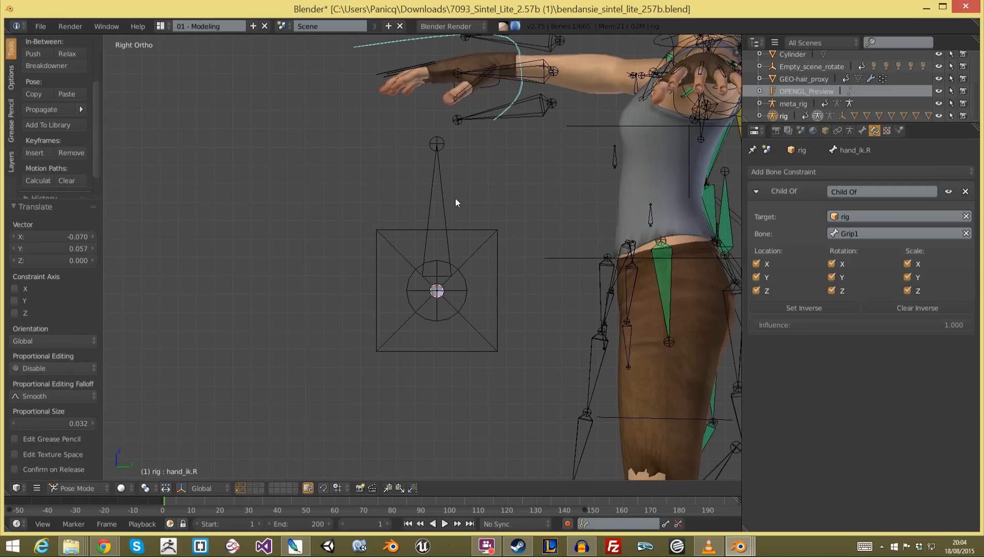
pyautogui.press('a')
pyautogui.scroll(-2, 473, 287)
pyautogui.press('KP_1')
pyautogui.moveTo(413, 281); pyautogui.dragTo(380, 299, button='middle')
pyautogui.scroll(-2, 379, 299)
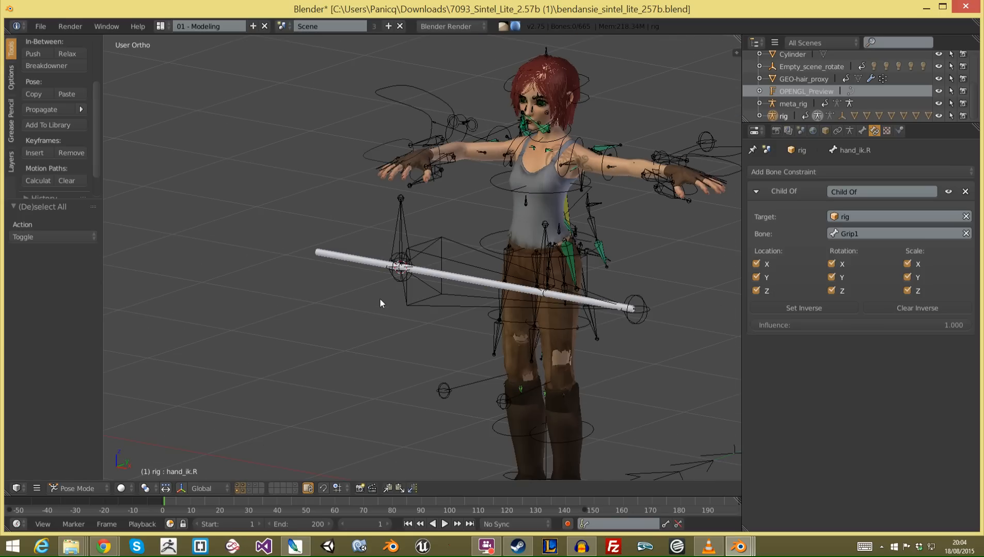
pyautogui.moveTo(415, 266); pyautogui.dragTo(447, 253, button='middle')
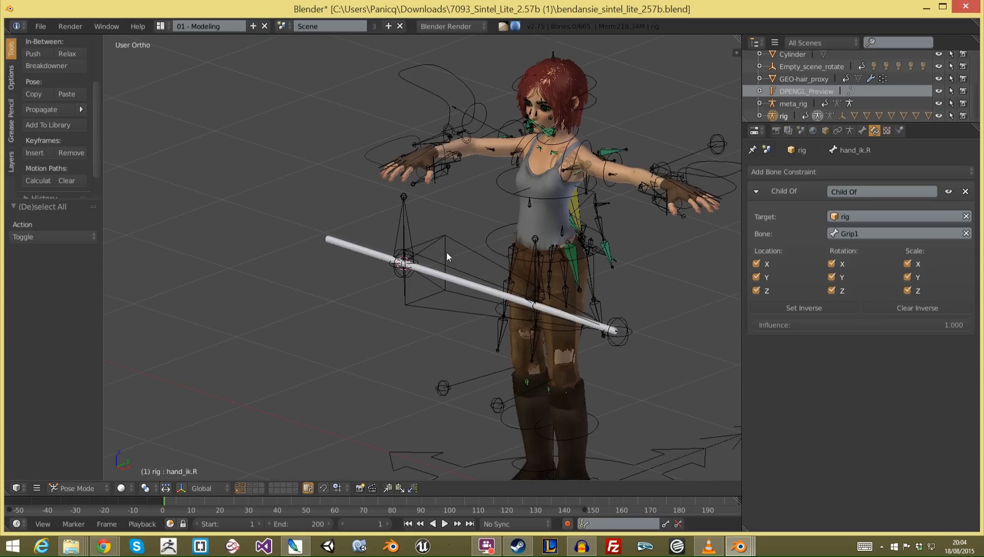
# Step: In Edit Mode, move the Staff, Grip1 and Grip2 bones together by about 0.107 on Y and 0.275 on Z
pyautogui.rightClick(427, 252)
pyautogui.press('Tab')
pyautogui.rightClick(407, 238)
pyautogui.moveTo(600, 319); pyautogui.dragTo(454, 309, button='middle')
pyautogui.keyDown('shift'); pyautogui.rightClick(454, 309); pyautogui.keyUp('shift')
pyautogui.press('KP_3')
pyautogui.press('g')
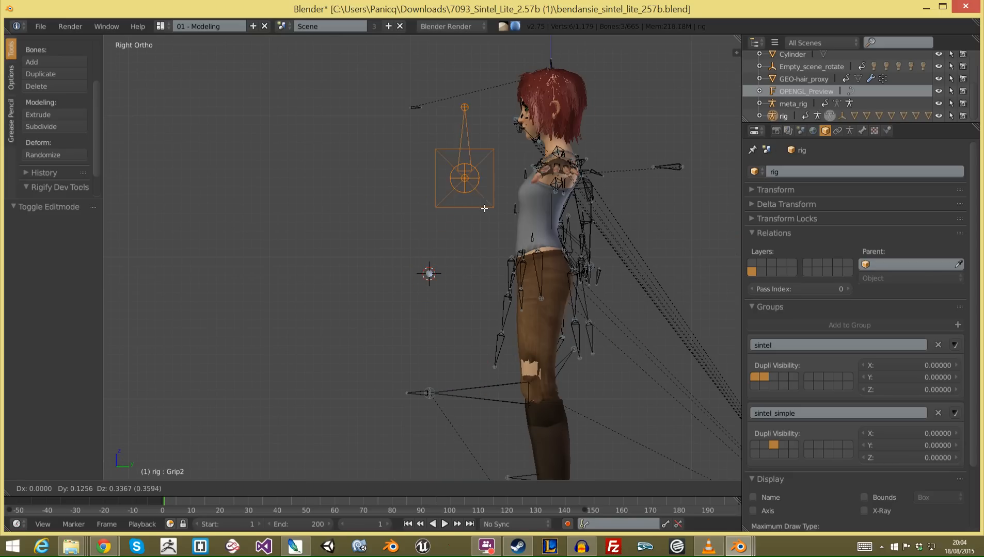
pyautogui.click(478, 225)
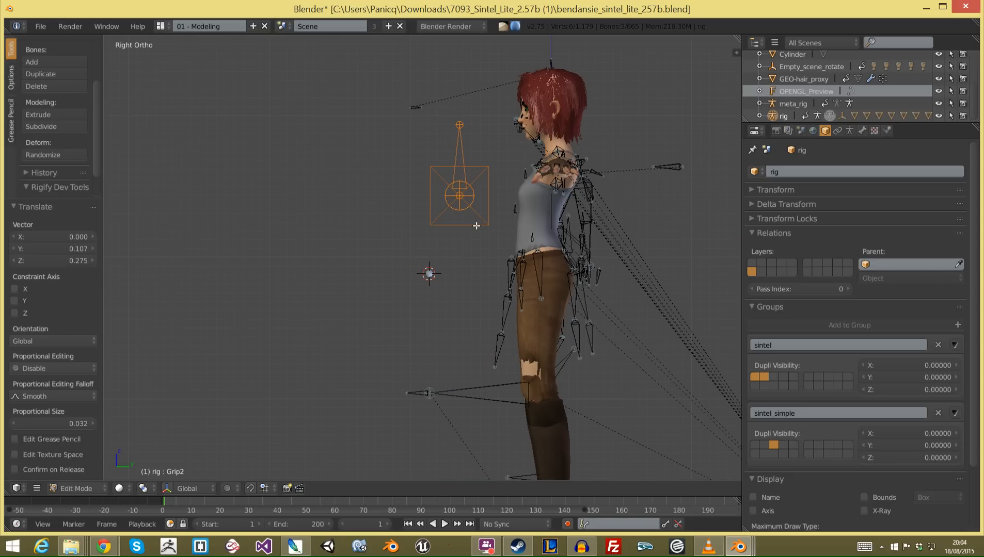
# Step: Leave Edit Mode, select the staff cylinder, and undo back to before the Staff and grip bones were moved
pyautogui.press('Tab')
pyautogui.press('a')
pyautogui.rightClick(430, 276)
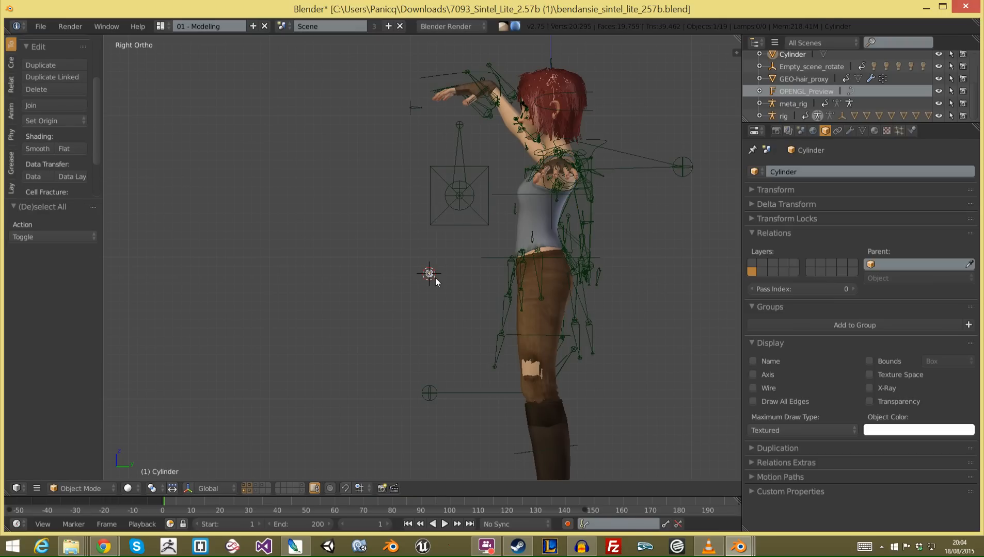
pyautogui.hotkey('ctrl', 'z')
pyautogui.hotkey('ctrl', 'z')
pyautogui.hotkey('ctrl', 'z')
pyautogui.hotkey('ctrl', 'z')
pyautogui.hotkey('ctrl', 'z')
# Step: Select the Staff bone in Pose Mode, and switch the selection to the staff's Cylinder mesh
pyautogui.press('a')
pyautogui.rightClick(432, 277)
pyautogui.moveTo(433, 277)
pyautogui.mouseDown(button='middle')
pyautogui.moveTo(473, 311)
pyautogui.moveTo(413, 282)
pyautogui.mouseUp(button='middle')
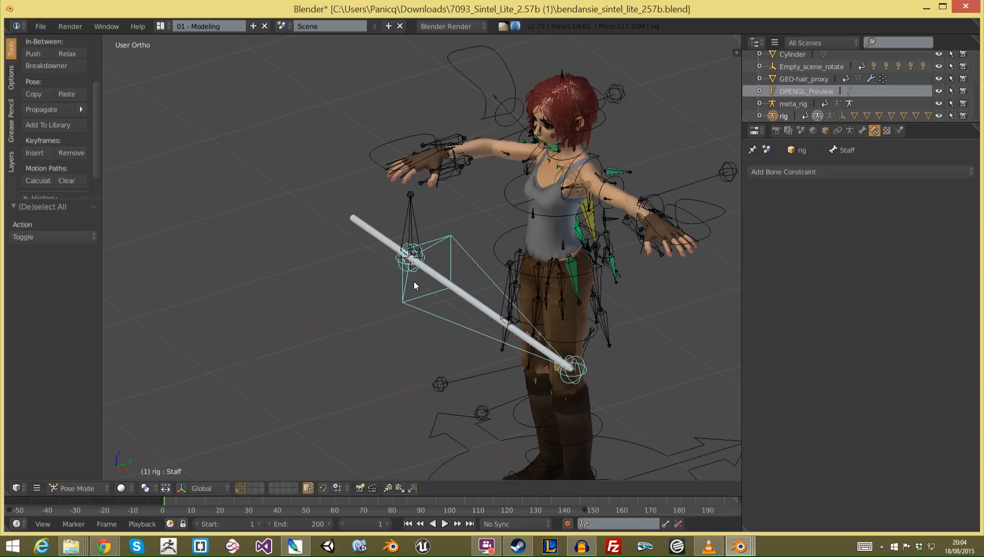
pyautogui.rightClick(369, 235)
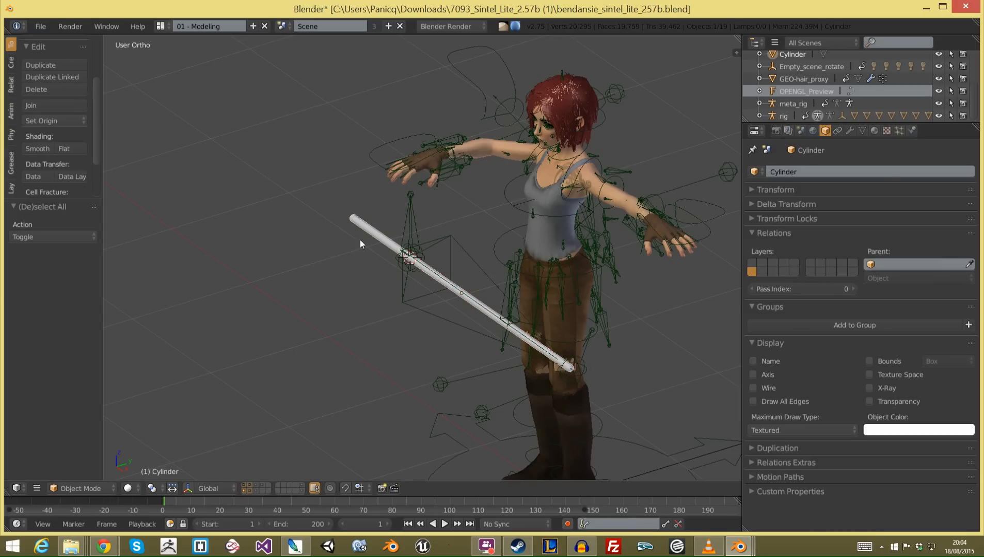
pyautogui.moveTo(401, 288); pyautogui.dragTo(368, 332, button='middle')
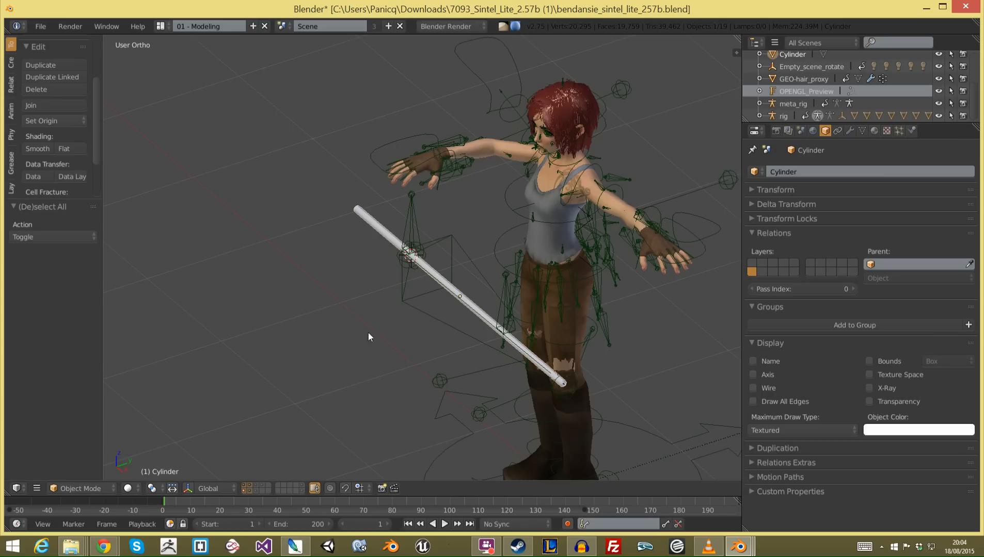
pyautogui.moveTo(418, 291); pyautogui.dragTo(397, 281, button='middle')
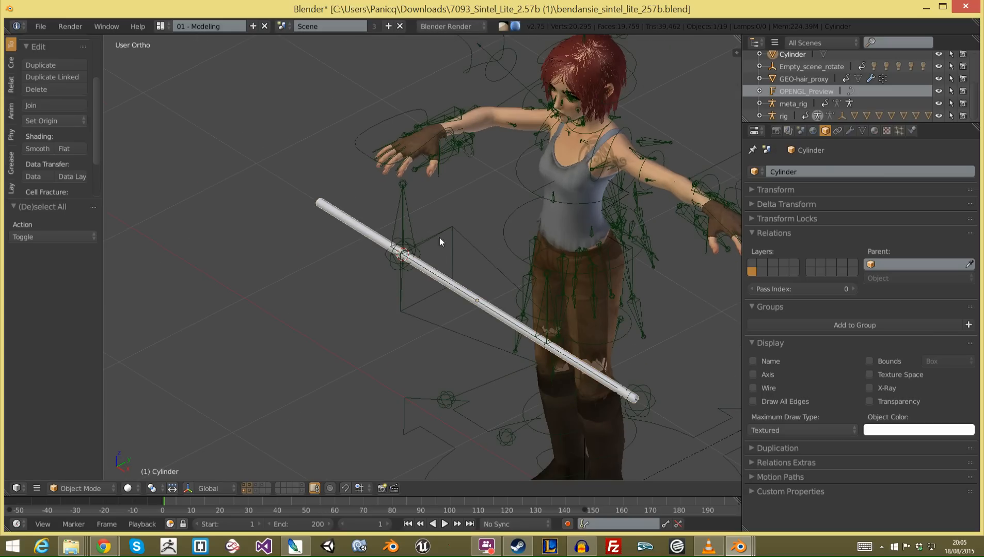
pyautogui.rightClick(402, 314)
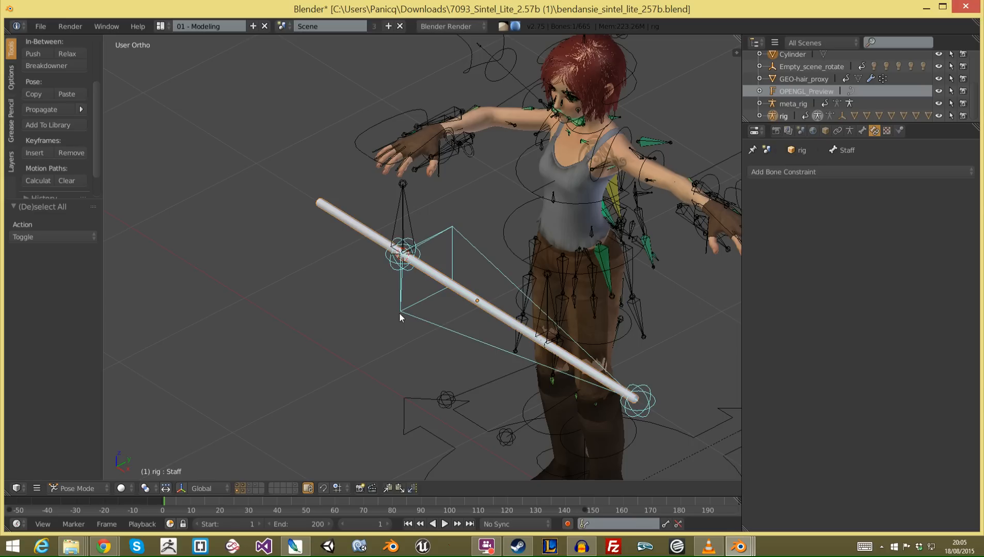
pyautogui.rightClick(344, 207)
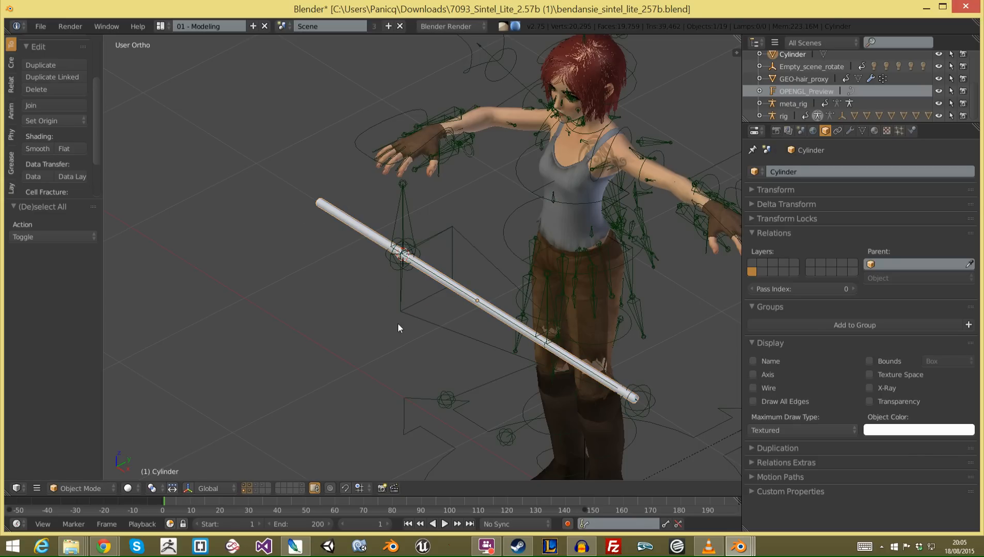
pyautogui.rightClick(434, 321)
pyautogui.hotkey('ctrl', 'p')
pyautogui.click(460, 276)
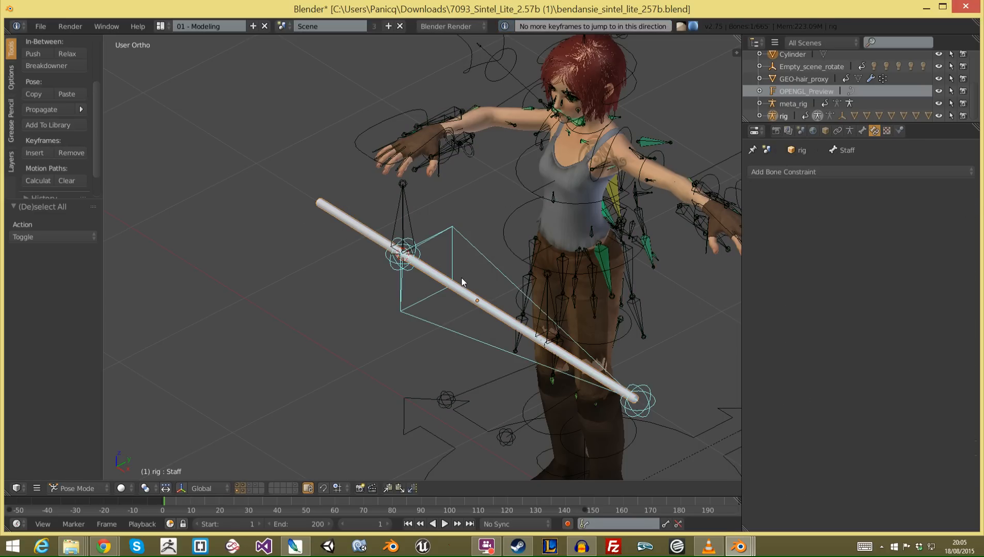
# Step: Select the staff's Cylinder mesh together with the Staff bone, and parent the mesh using the Bone option
pyautogui.rightClick(471, 262)
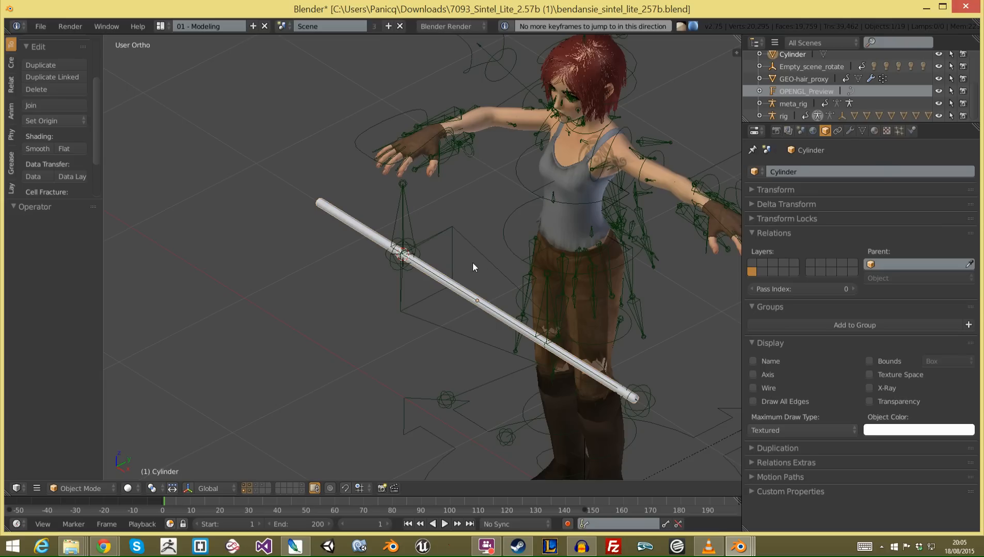
pyautogui.keyDown('shift'); pyautogui.rightClick(415, 306); pyautogui.keyUp('shift')
pyautogui.hotkey('ctrl', 'p')
pyautogui.press('Down')
pyautogui.press('Down')
pyautogui.press('Down')
pyautogui.press('Down')
pyautogui.press('Down')
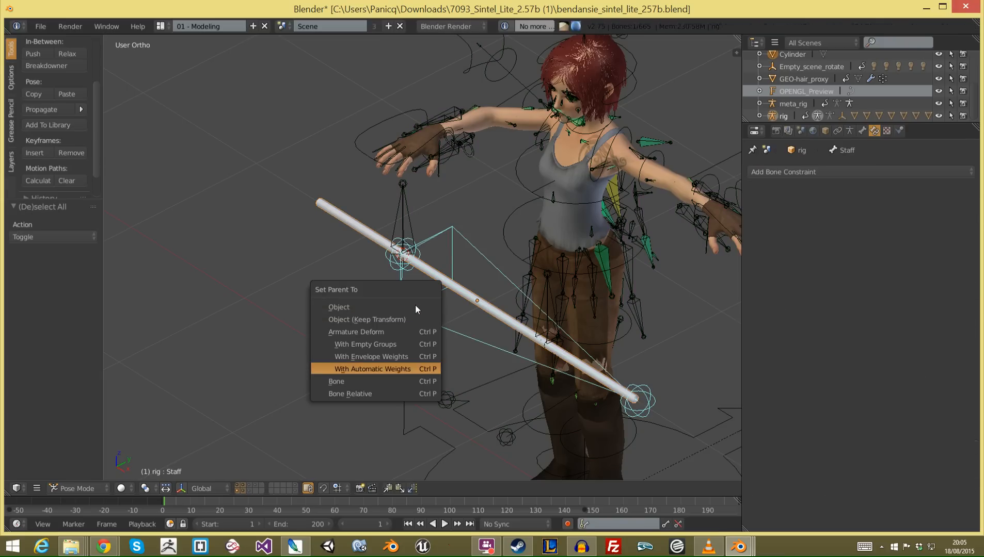
pyautogui.press('Down')
pyautogui.press('Return')
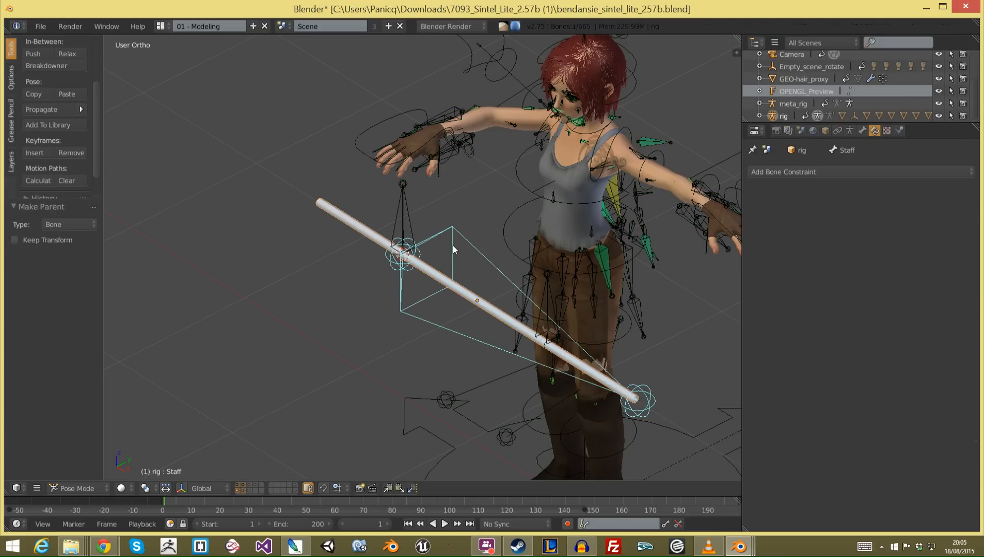
# Step: Try moving the Staff bone several times to check that the staff mesh and right hand follow it, cancelling each move
pyautogui.press('a')
pyautogui.rightClick(465, 244)
pyautogui.press('g')
pyautogui.rightClick(467, 246)
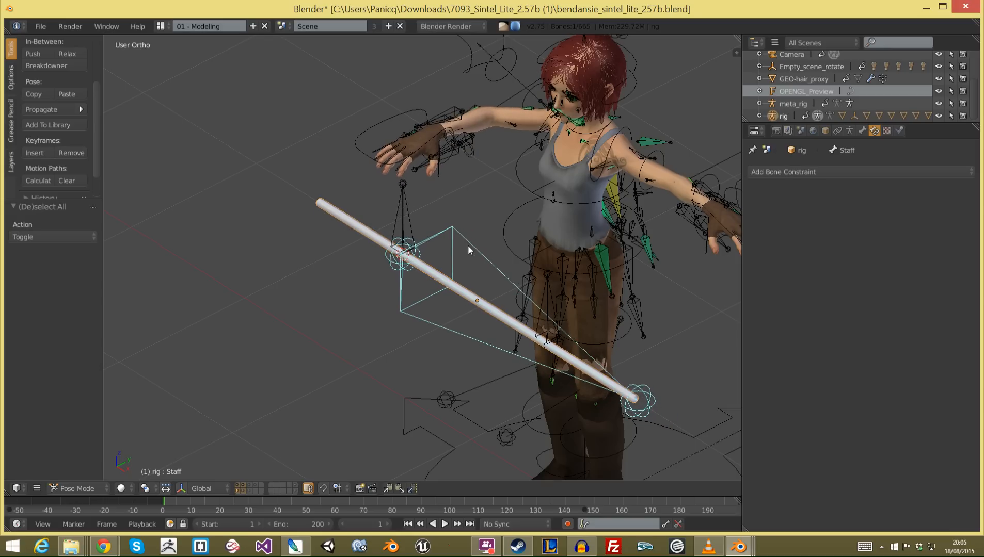
pyautogui.scroll(-2, 443, 304)
pyautogui.moveTo(461, 308); pyautogui.dragTo(440, 290, button='middle')
pyautogui.press('a')
pyautogui.rightClick(467, 264)
pyautogui.press('g')
pyautogui.rightClick(477, 242)
pyautogui.press('a')
pyautogui.rightClick(391, 239)
pyautogui.press('g')
pyautogui.rightClick(413, 261)
pyautogui.rightClick(411, 293)
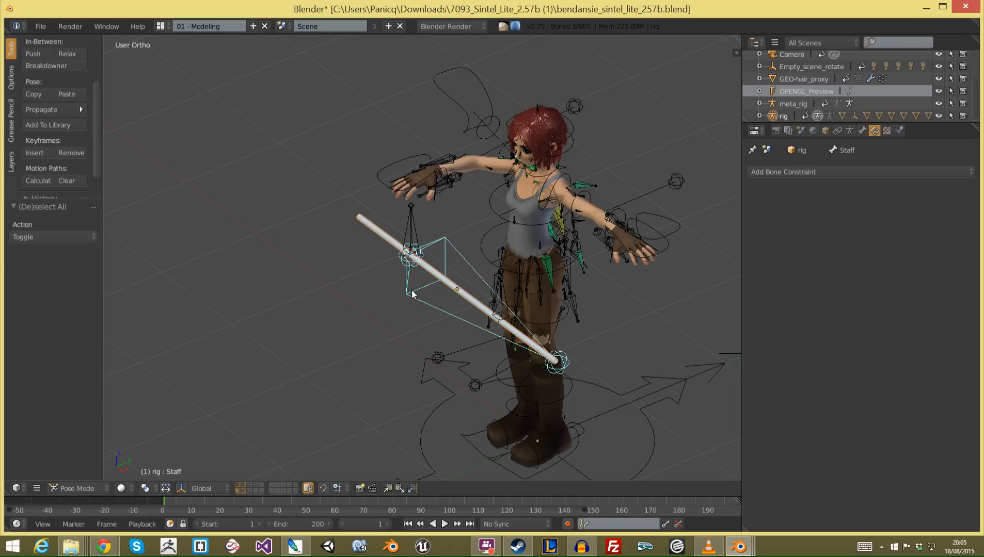
pyautogui.hotkey('ctrl', 'p')
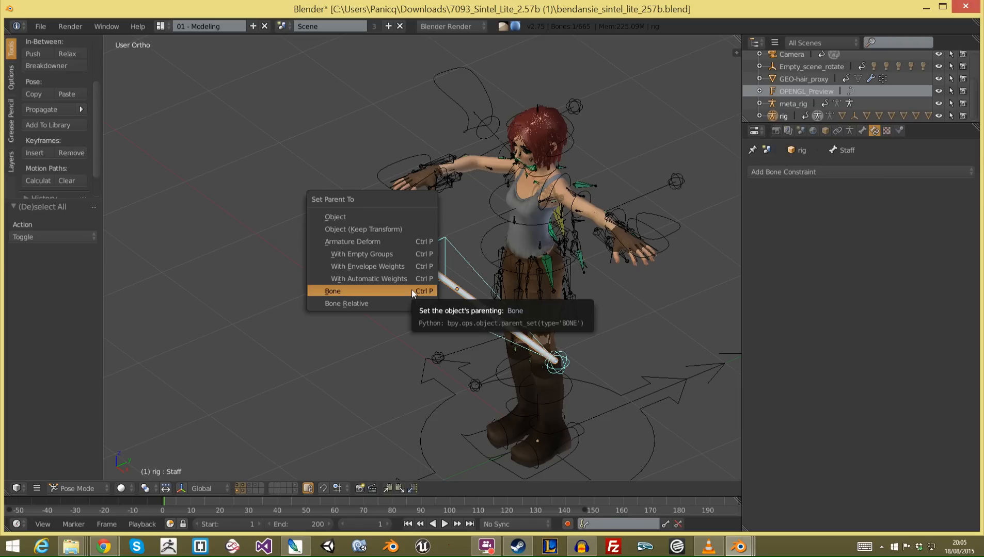
pyautogui.click(411, 290)
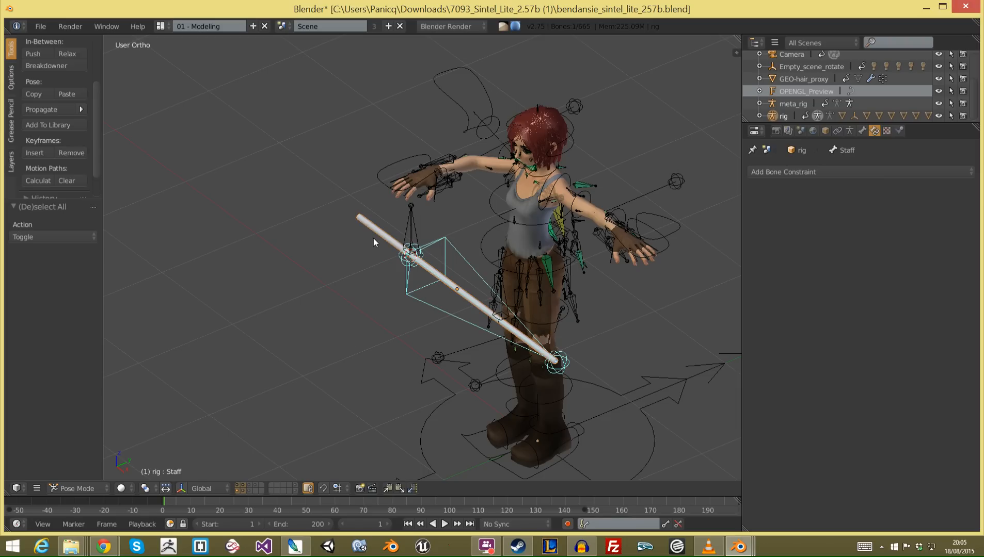
pyautogui.hotkey('ctrl', 'p')
# Step: Try a trackball rotation of the Staff bone to check that the staff and right hand turn with it, and cancel it
pyautogui.scroll(2, 454, 279)
pyautogui.press('a')
pyautogui.rightClick(422, 320)
pyautogui.press('r')
pyautogui.press('r')
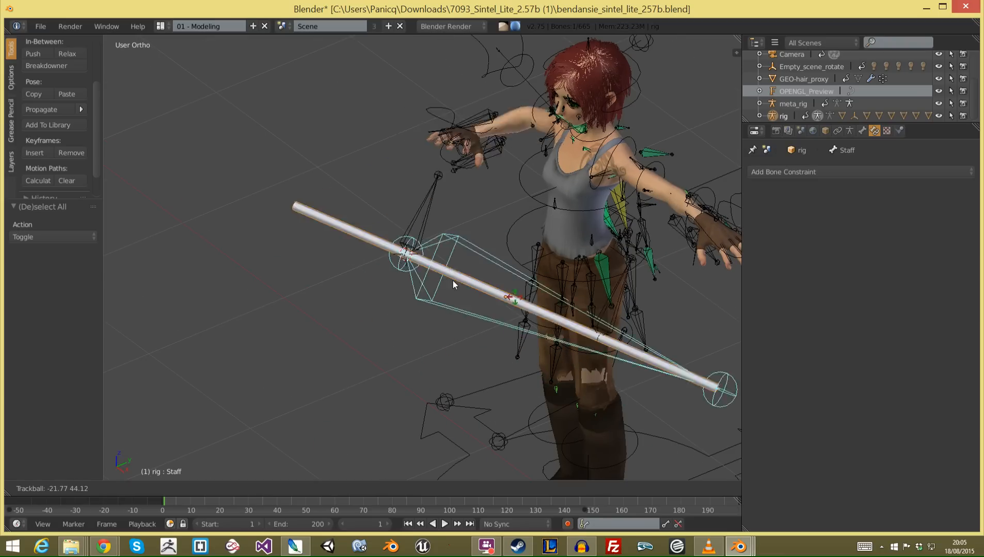
pyautogui.rightClick(442, 327)
# Step: In Edit Mode, move the Staff, Grip1 and Grip2 bones together by about 0.111 on Y and 0.419 on Z
pyautogui.press('a')
pyautogui.scroll(-1, 441, 308)
pyautogui.press('KP_1')
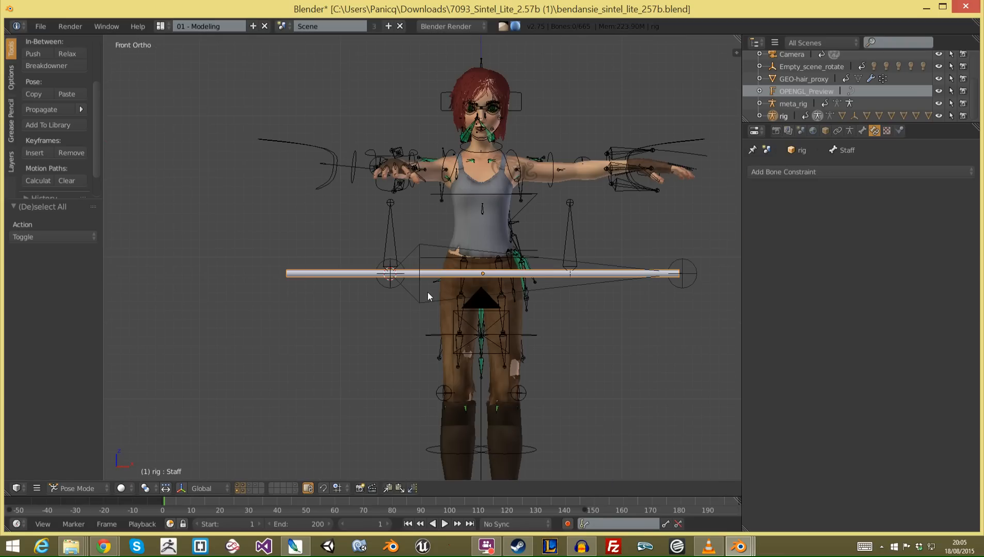
pyautogui.press('Tab')
pyautogui.press('KP_3')
pyautogui.rightClick(433, 300)
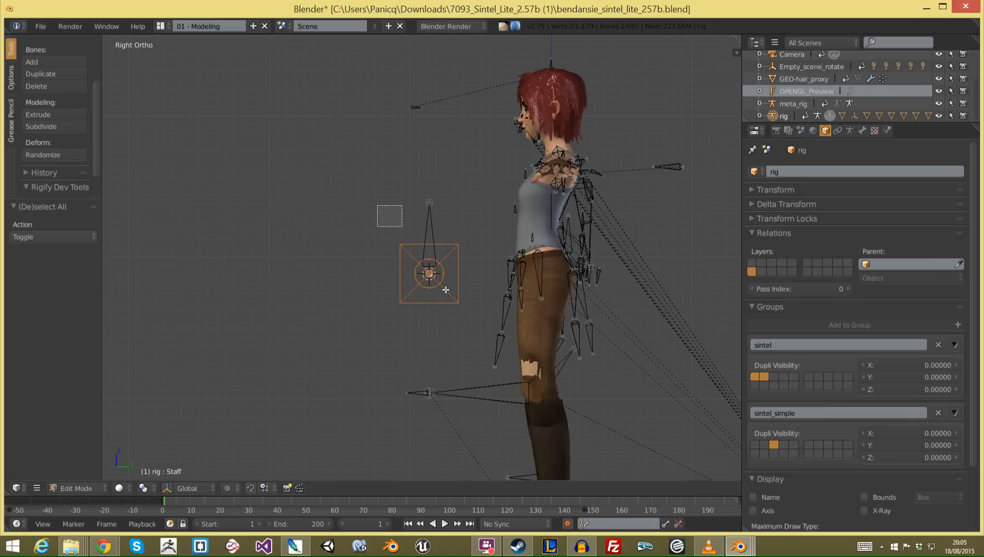
pyautogui.press('g')
pyautogui.click(488, 172)
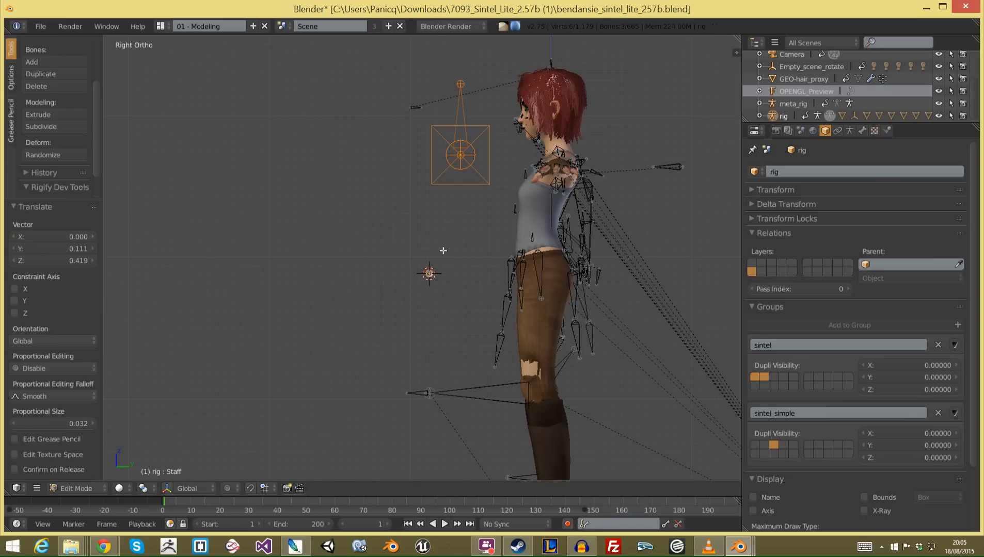
pyautogui.press('Tab')
# Step: In Pose Mode, move the hand_ik.R bone onto the staff by about -0.017 on Y and -0.349 on Z
pyautogui.press('a')
pyautogui.press('KP_1')
pyautogui.moveTo(449, 184); pyautogui.dragTo(446, 97, button='middle')
pyautogui.rightClick(430, 63)
pyautogui.press('KP_3')
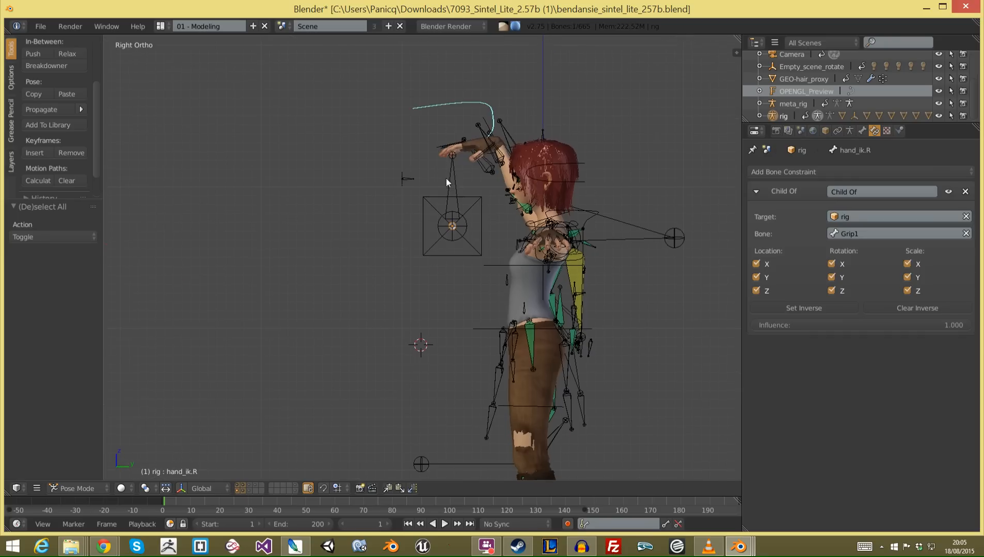
pyautogui.scroll(2, 446, 178)
pyautogui.press('g')
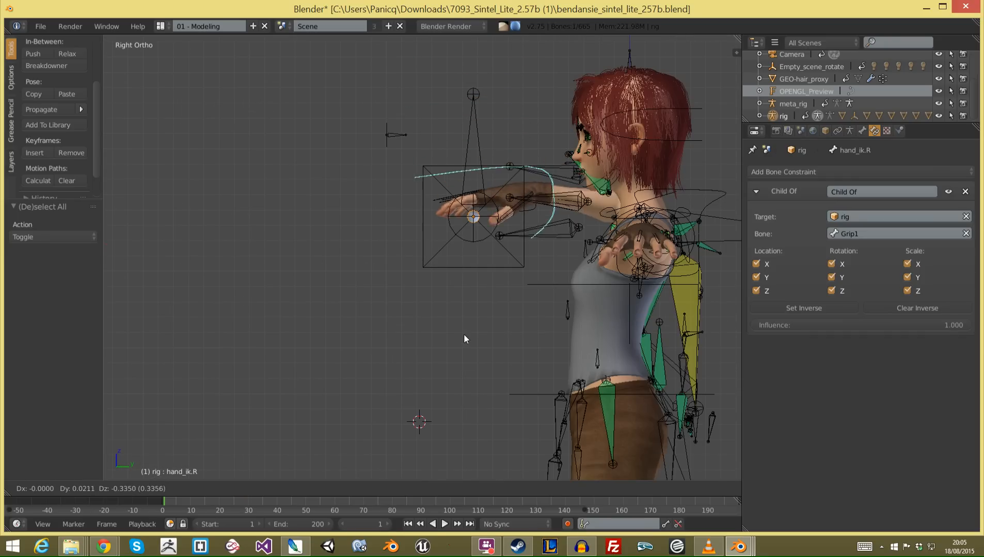
pyautogui.click(451, 336)
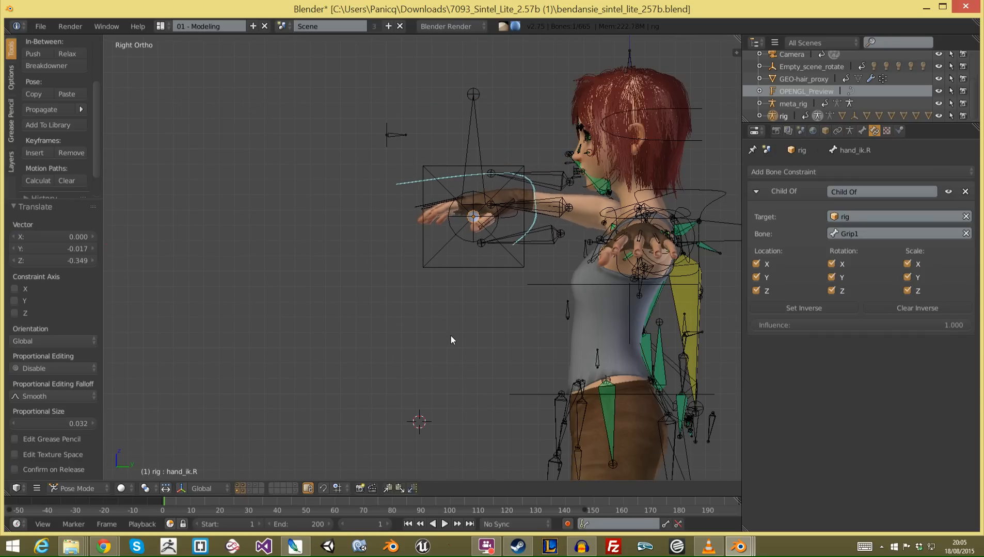
# Step: Select the right hand's index, middle, ring and pinky finger bones and curl the fingers by scaling them to about 0.716
pyautogui.moveTo(451, 336); pyautogui.dragTo(431, 216, button='middle')
pyautogui.scroll(3, 430, 215)
pyautogui.moveTo(409, 187); pyautogui.dragTo(398, 314, button='middle')
pyautogui.rightClick(413, 186)
pyautogui.rightClick(409, 186)
pyautogui.scroll(1, 407, 300)
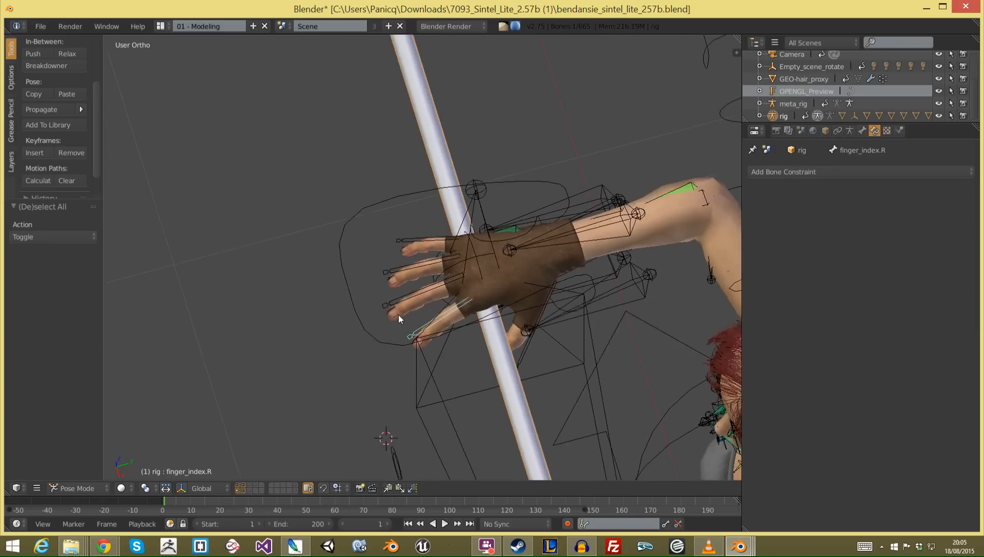
pyautogui.scroll(2, 392, 318)
pyautogui.keyDown('shift'); pyautogui.rightClick(373, 325); pyautogui.keyUp('shift')
pyautogui.keyDown('shift'); pyautogui.rightClick(373, 276); pyautogui.keyUp('shift')
pyautogui.keyDown('shift'); pyautogui.rightClick(423, 245); pyautogui.keyUp('shift')
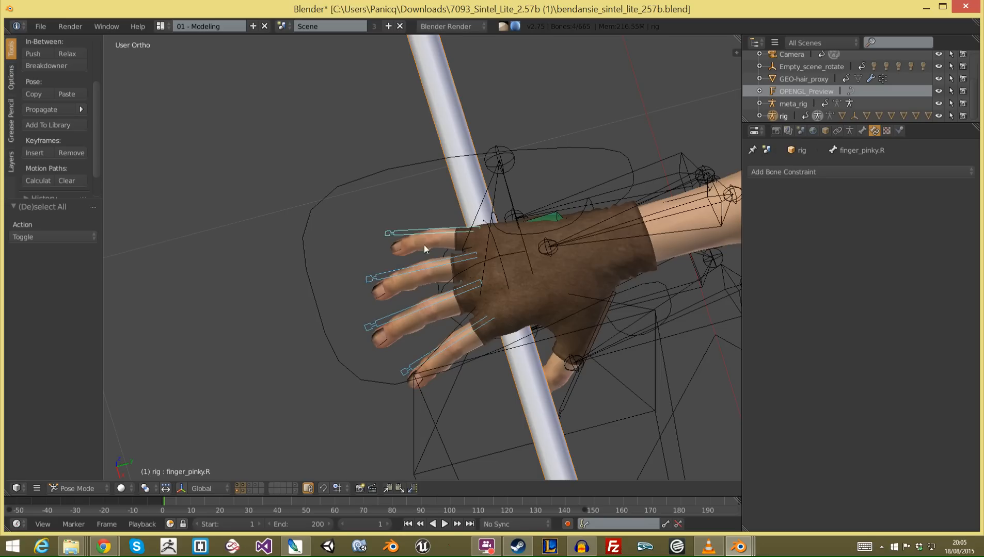
pyautogui.press('s')
pyautogui.click(571, 313)
# Step: Rotate the four right finger bones from the side to wrap the fingers around the staff
pyautogui.press('KP_3')
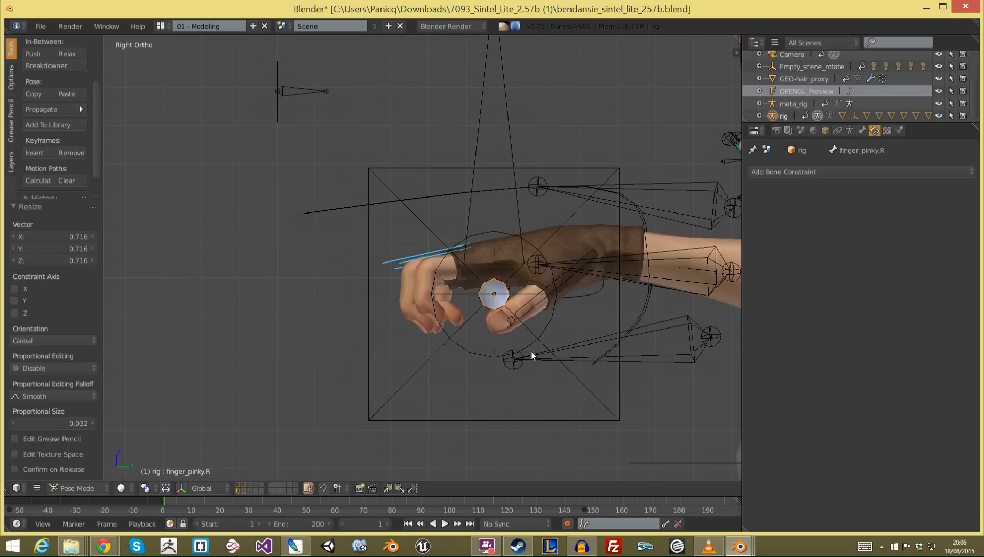
pyautogui.press('r')
pyautogui.click(588, 274)
# Step: Scale the right thumb bone to curl the thumb, and rotate it about 9.7° around the staff
pyautogui.scroll(-2, 588, 273)
pyautogui.moveTo(407, 335); pyautogui.dragTo(485, 371, button='middle')
pyautogui.moveTo(482, 313); pyautogui.dragTo(518, 387, button='middle')
pyautogui.scroll(-4, 557, 301)
pyautogui.scroll(2, 550, 284)
pyautogui.moveTo(460, 258); pyautogui.dragTo(405, 253, button='middle')
pyautogui.scroll(3, 433, 298)
pyautogui.press('a')
pyautogui.scroll(1, 434, 297)
pyautogui.rightClick(441, 297)
pyautogui.press('s')
pyautogui.click(440, 318)
pyautogui.moveTo(441, 336); pyautogui.dragTo(361, 333, button='middle')
pyautogui.press('r')
pyautogui.click(412, 325)
# Step: Add the four right finger bones to the thumb selection and copy their pose
pyautogui.scroll(2, 361, 344)
pyautogui.keyDown('shift'); pyautogui.rightClick(350, 308); pyautogui.keyUp('shift')
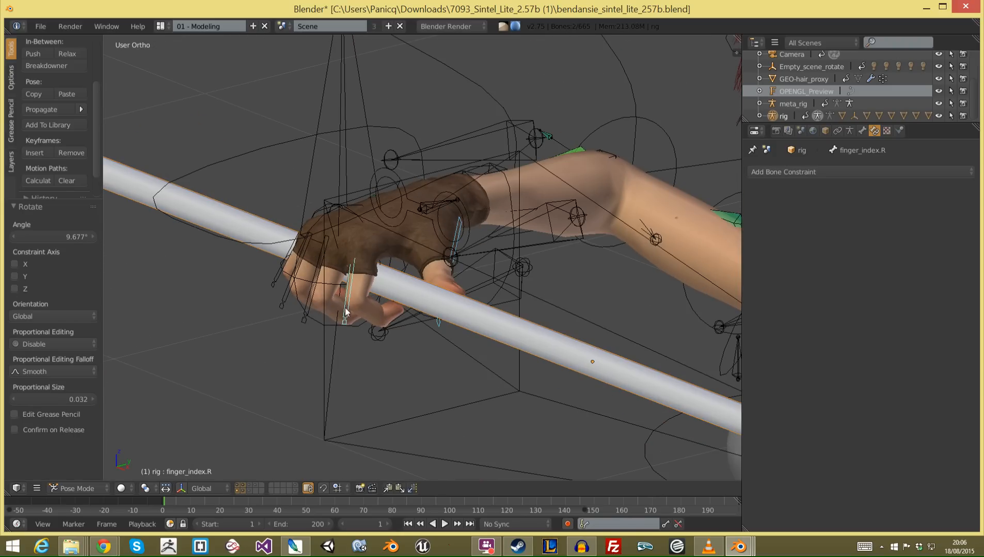
pyautogui.keyDown('shift'); pyautogui.rightClick(303, 321); pyautogui.keyUp('shift')
pyautogui.keyDown('shift'); pyautogui.rightClick(279, 293); pyautogui.keyUp('shift')
pyautogui.keyDown('shift'); pyautogui.rightClick(269, 284); pyautogui.keyUp('shift')
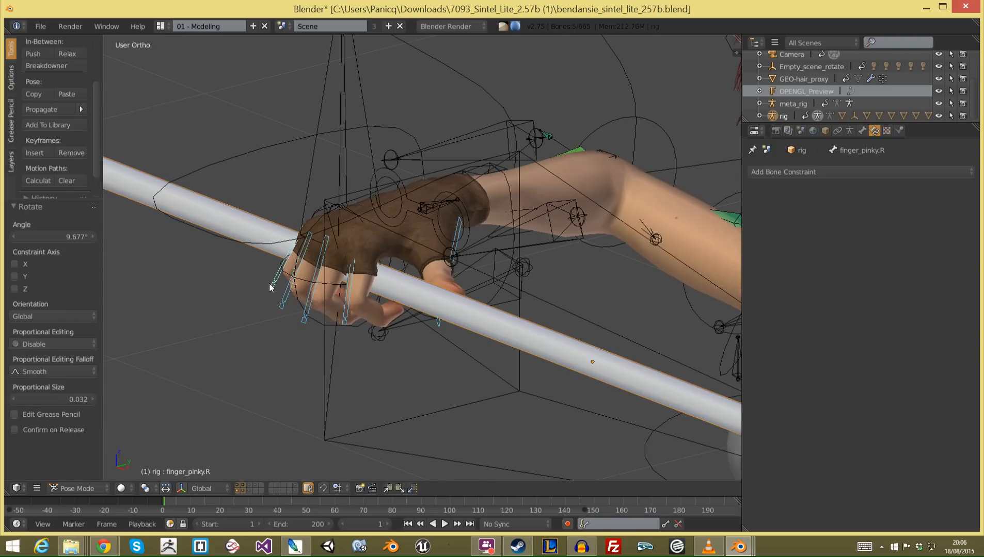
# Step: Select the left thumb and four left finger bones, and paste the copied pose flipped on the X-axis
pyautogui.scroll(-7, 466, 248)
pyautogui.moveTo(522, 287); pyautogui.dragTo(622, 240, button='middle')
pyautogui.press('a')
pyautogui.scroll(5, 622, 240)
pyautogui.rightClick(611, 284)
pyautogui.moveTo(612, 283); pyautogui.dragTo(465, 342, button='middle')
pyautogui.keyDown('shift'); pyautogui.rightClick(465, 340); pyautogui.keyUp('shift')
pyautogui.keyDown('shift'); pyautogui.rightClick(487, 325); pyautogui.keyUp('shift')
pyautogui.keyDown('shift'); pyautogui.rightClick(508, 313); pyautogui.keyUp('shift')
pyautogui.keyDown('shift'); pyautogui.rightClick(524, 301); pyautogui.keyUp('shift')
pyautogui.scroll(-4, 523, 301)
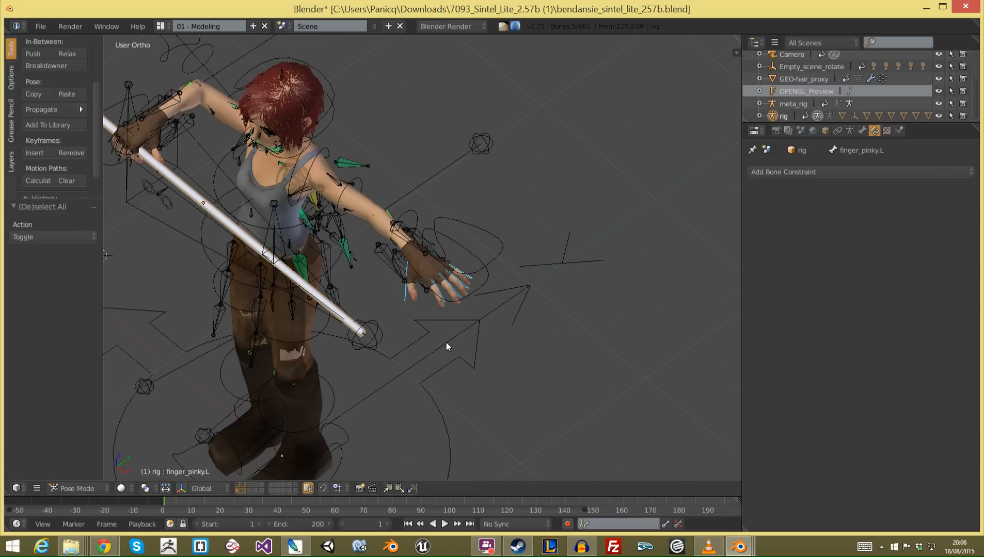
pyautogui.hotkey('ctrl', 'shift', 'v')
pyautogui.keyDown('shift'); pyautogui.moveTo(351, 284); pyautogui.dragTo(411, 291, button='middle'); pyautogui.keyUp('shift')
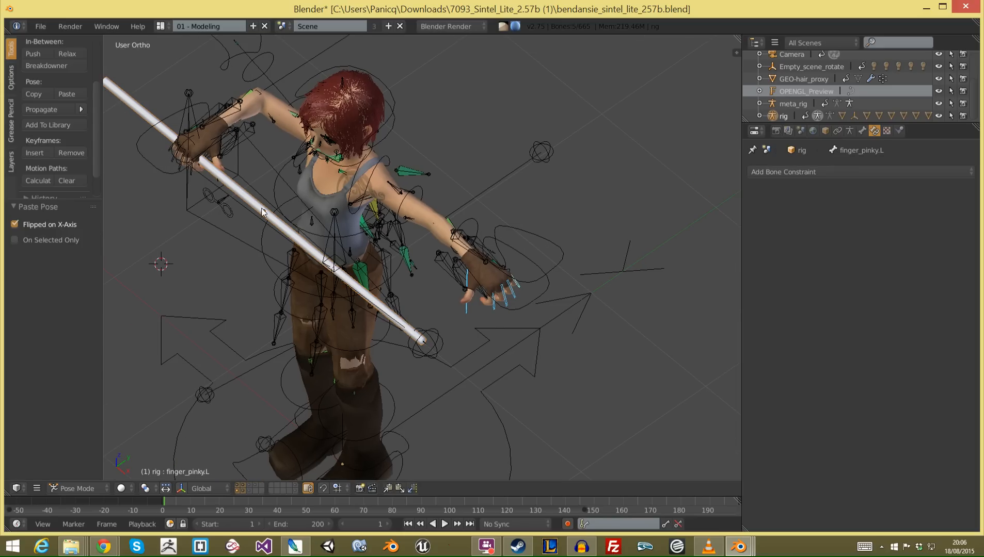
# Step: Identify the right thumb bone and paste its pose flipped onto the left thumb bone
pyautogui.press('a')
pyautogui.scroll(1, 182, 142)
pyautogui.press('z')
pyautogui.rightClick(178, 146)
pyautogui.press('z')
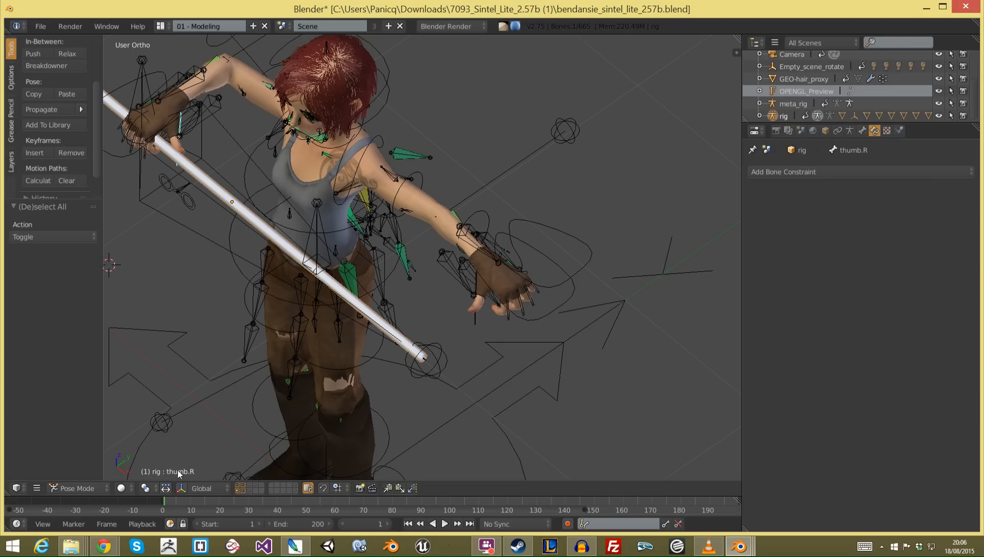
pyautogui.rightClick(477, 320)
pyautogui.rightClick(178, 141)
pyautogui.rightClick(180, 171)
pyautogui.rightClick(476, 325)
pyautogui.hotkey('ctrl', 'shift', 'v')
pyautogui.moveTo(473, 313); pyautogui.dragTo(401, 284, button='middle')
pyautogui.press('a')
# Step: Add a Child Of constraint to the hand.L bone, targeting the rig's Grip2 bone, and set its inverse
pyautogui.scroll(3, 401, 283)
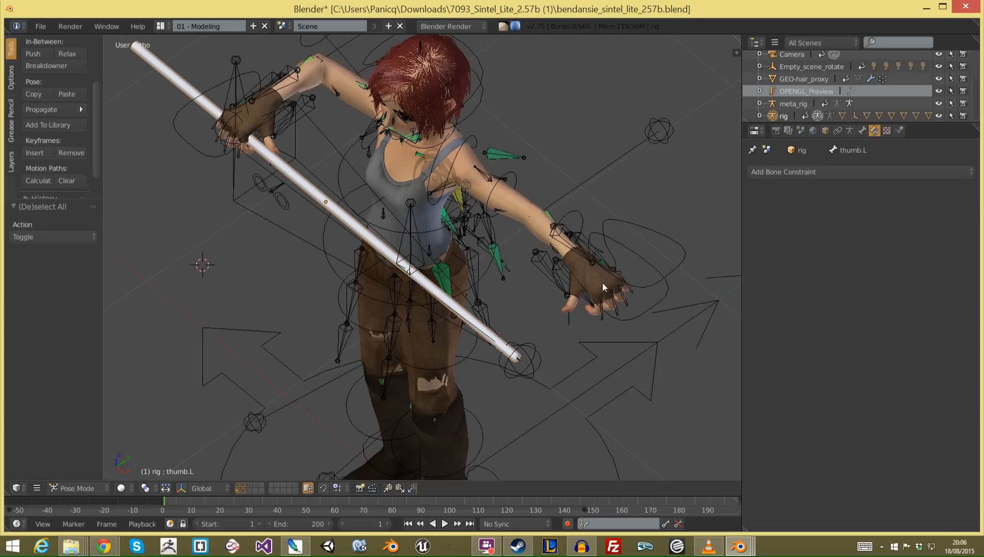
pyautogui.rightClick(657, 283)
pyautogui.scroll(-3, 671, 268)
pyautogui.click(842, 171)
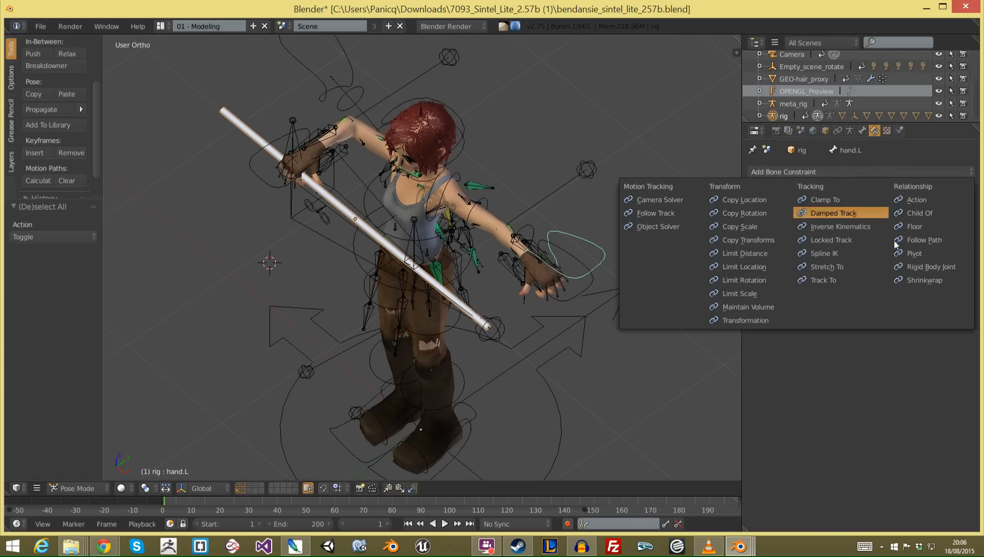
pyautogui.click(912, 213)
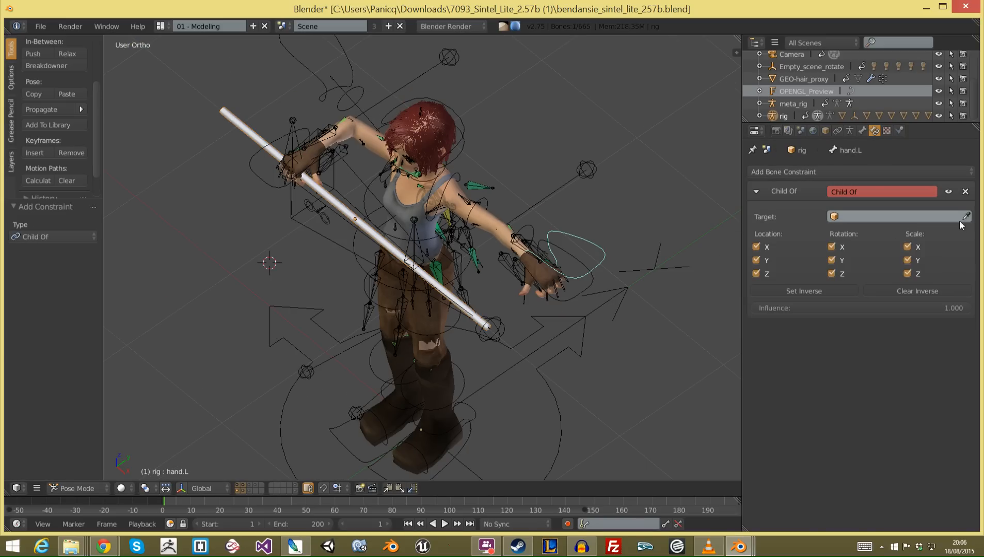
pyautogui.click(562, 245)
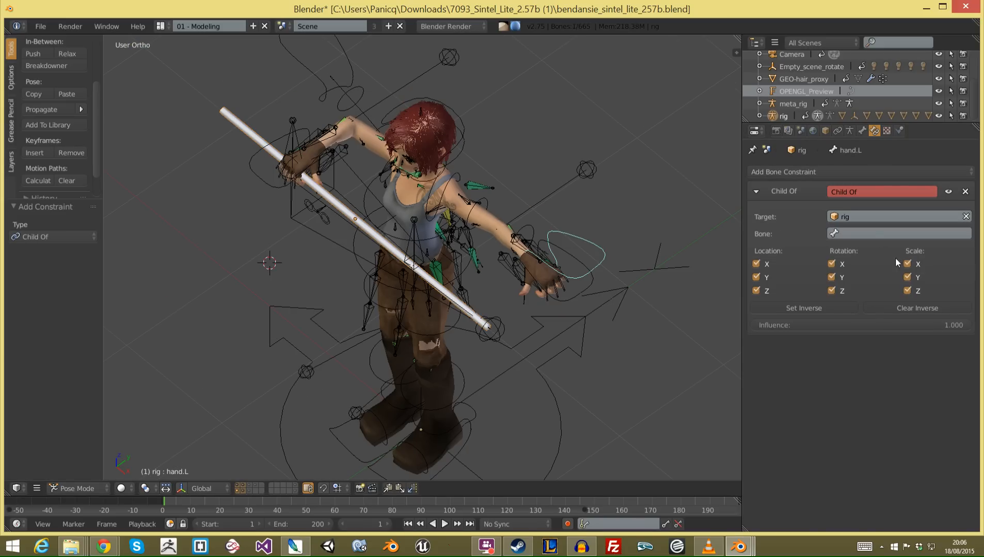
pyautogui.click(872, 235)
pyautogui.write('gri')
pyautogui.press('Down')
pyautogui.press('Down')
pyautogui.press('Return')
pyautogui.click(781, 308)
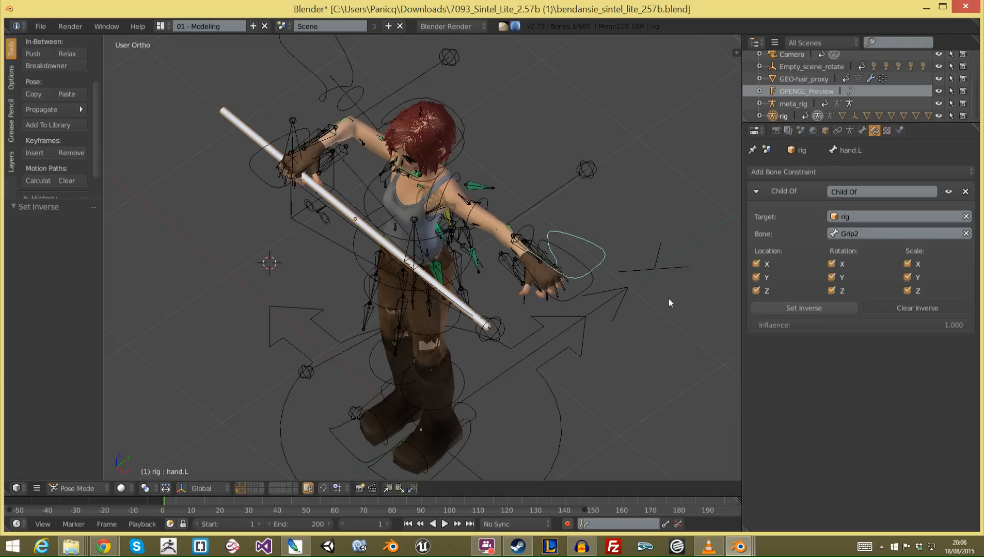
# Step: Try rotating hand.L from the top view, undo the rotation, and remove the bone's Child Of constraint
pyautogui.press('KP_7')
pyautogui.press('g')
pyautogui.press('r')
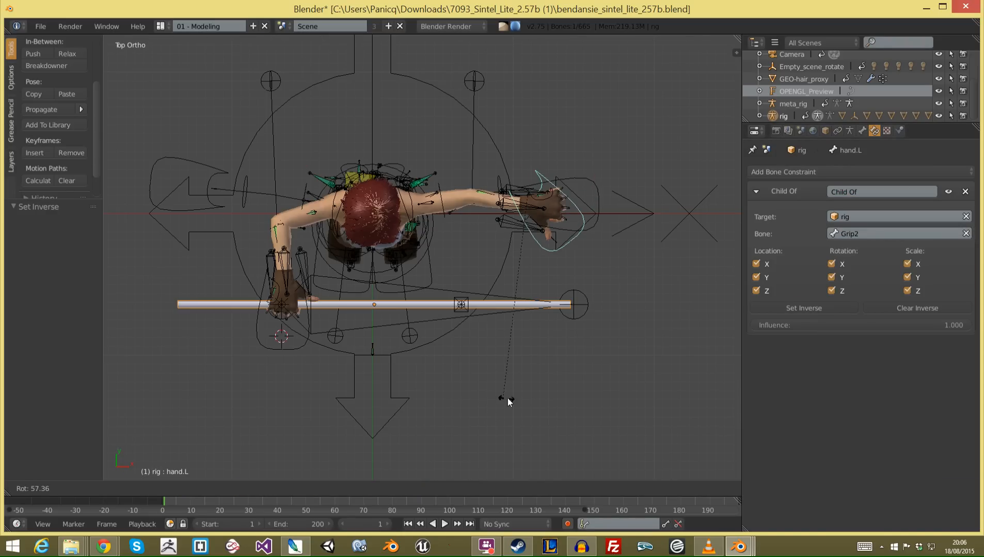
pyautogui.click(508, 398)
pyautogui.hotkey('ctrl', 'z')
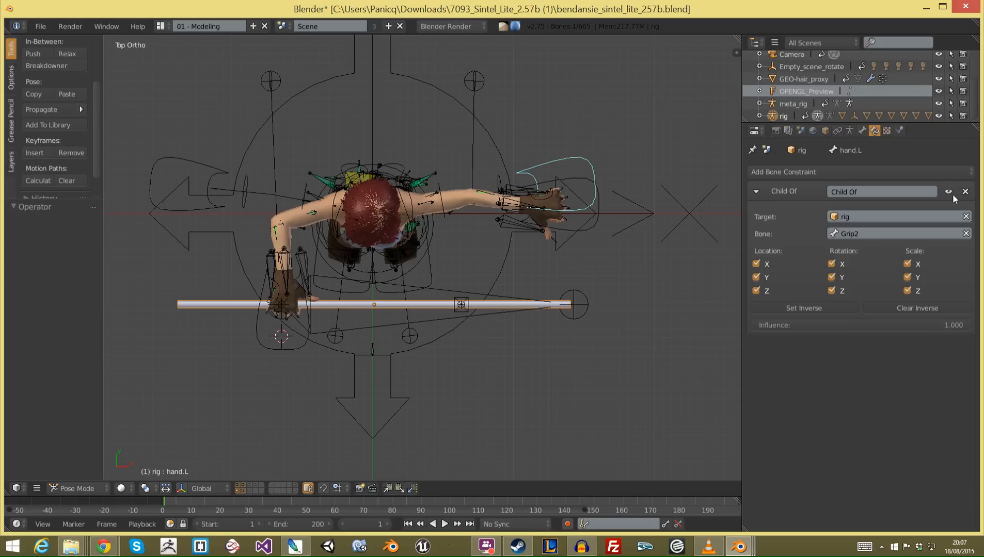
pyautogui.click(965, 192)
# Step: Add a Child Of constraint to the hand_ik.L bone, targeting the rig's Grip2 bone, and set its inverse
pyautogui.press('a')
pyautogui.rightClick(589, 234)
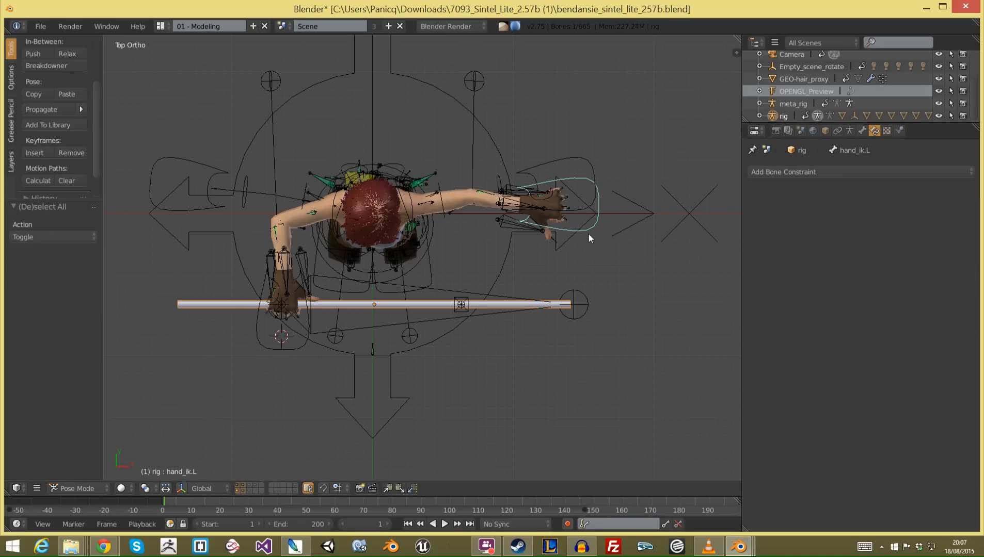
pyautogui.click(859, 173)
pyautogui.click(936, 213)
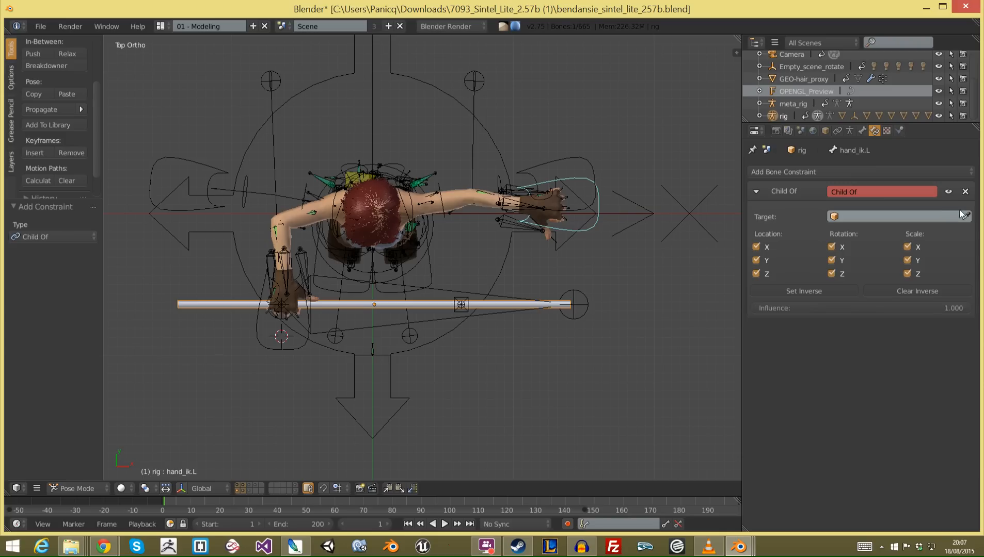
pyautogui.click(892, 234)
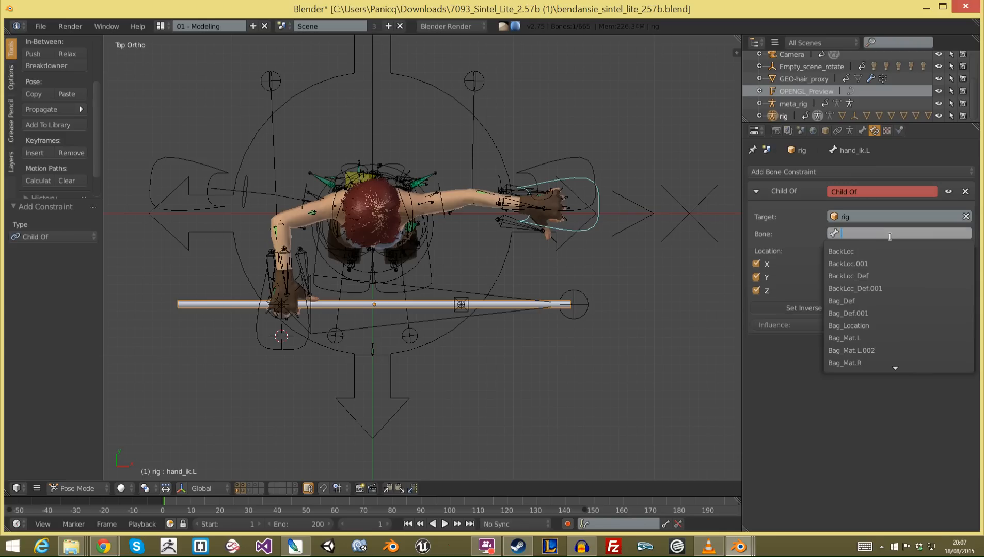
pyautogui.write('Grip')
pyautogui.click(847, 264)
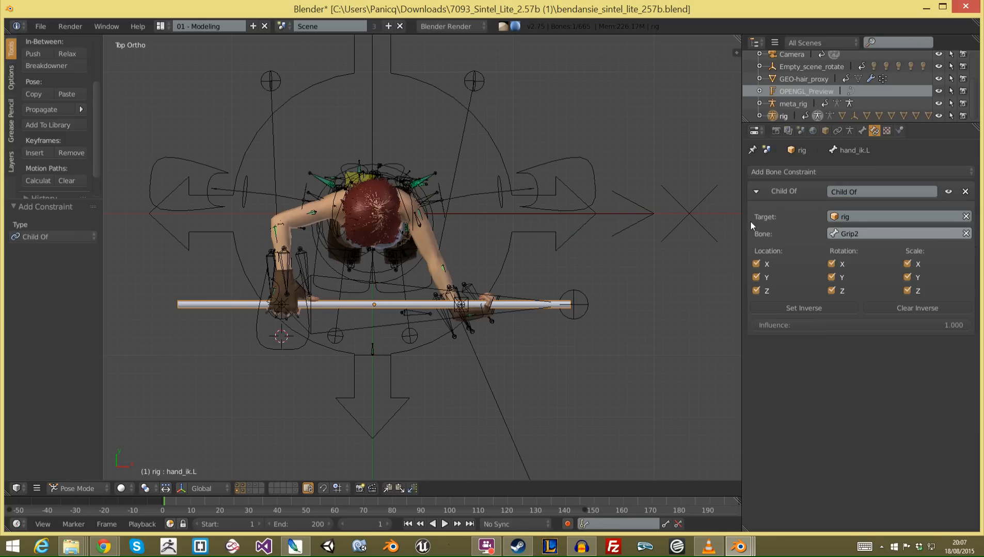
pyautogui.press('KP_3')
pyautogui.moveTo(330, 181); pyautogui.dragTo(342, 273, button='middle')
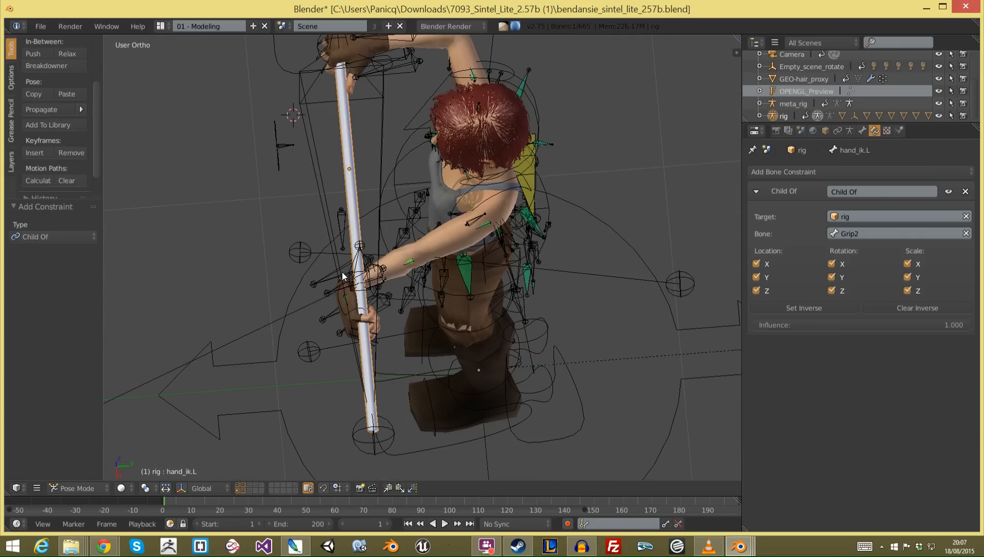
pyautogui.click(798, 310)
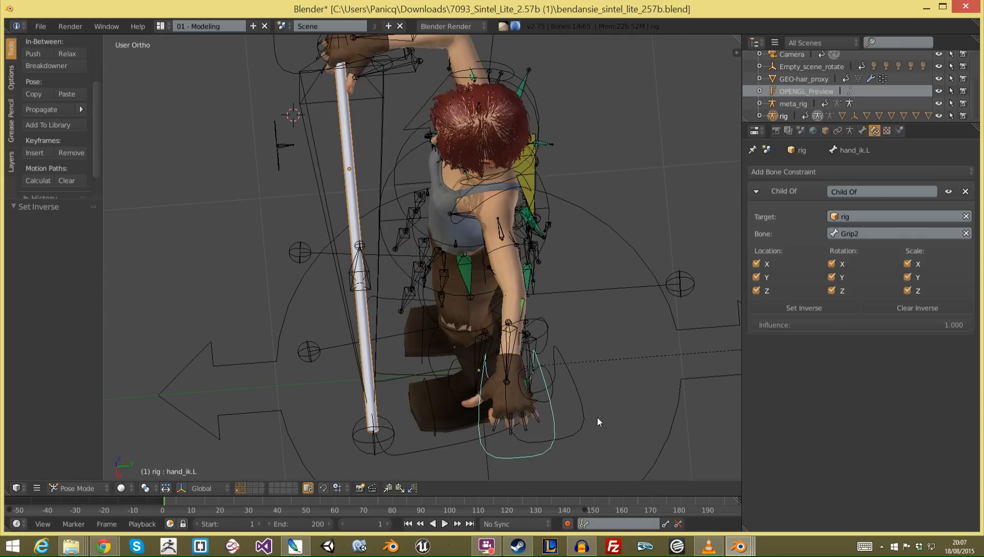
# Step: Move and rotate hand_ik.L from the top view so the left hand points forward over the staff at Grip2
pyautogui.press('KP_7')
pyautogui.press('g')
pyautogui.click(395, 54)
pyautogui.press('r')
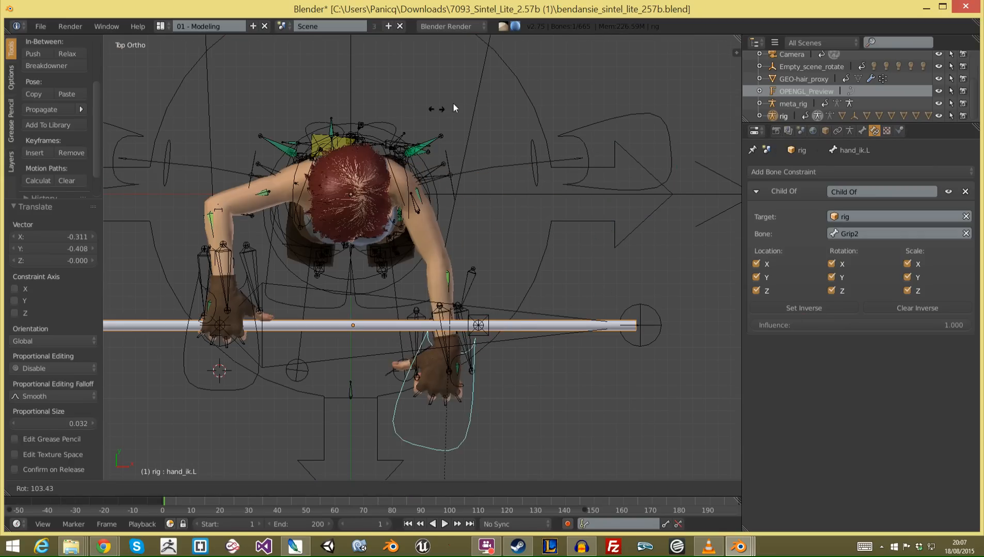
pyautogui.click(453, 103)
pyautogui.press('g')
pyautogui.click(517, 174)
# Step: Raise hand_ik.L onto the staff from the side view and rotate it by about -7° to align the grip
pyautogui.press('KP_3')
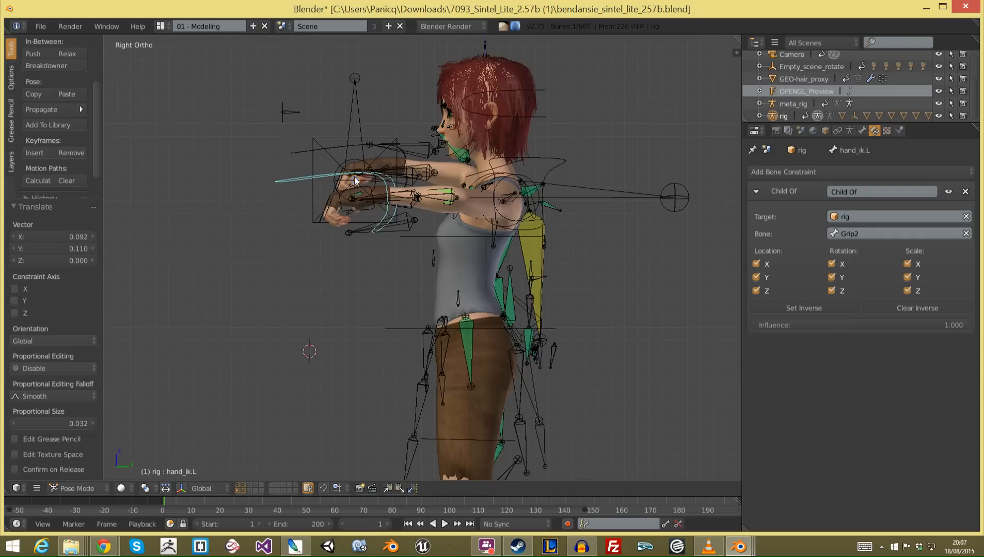
pyautogui.press('g')
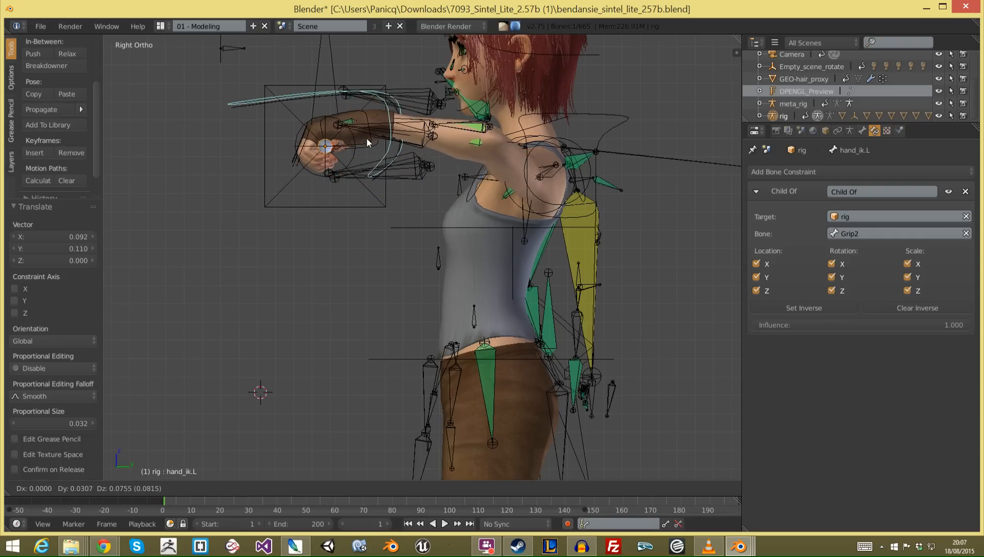
pyautogui.click(372, 137)
pyautogui.moveTo(373, 137); pyautogui.dragTo(493, 204, button='middle')
pyautogui.scroll(3, 537, 217)
pyautogui.press('r')
pyautogui.click(610, 221)
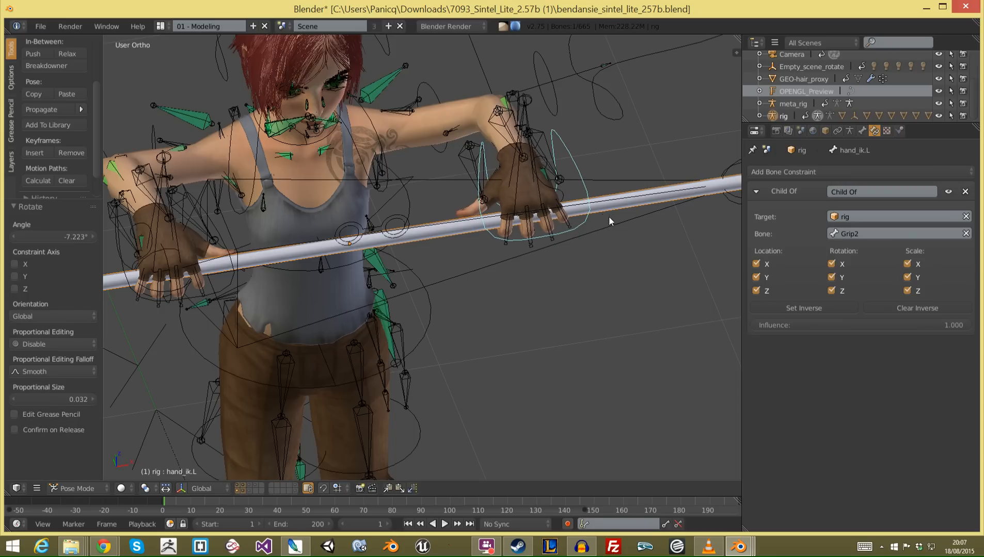
# Step: Select the Grip2 bone and try moving it to test whether the left hand follows
pyautogui.press('KP_7')
pyautogui.scroll(5, 536, 210)
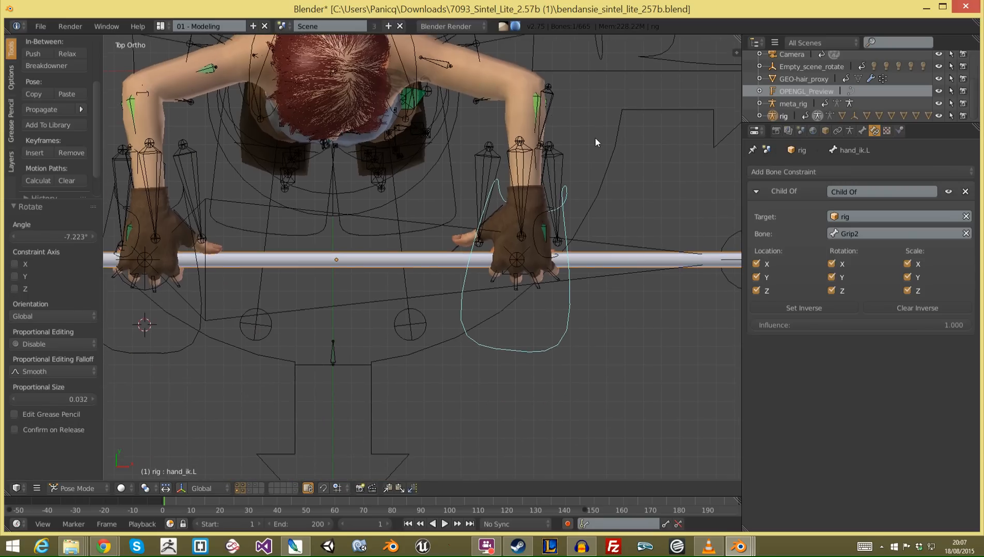
pyautogui.rightClick(585, 268)
pyautogui.press('g')
pyautogui.rightClick(565, 308)
pyautogui.scroll(-3, 565, 278)
pyautogui.moveTo(565, 276); pyautogui.dragTo(615, 225, button='middle')
pyautogui.press('g')
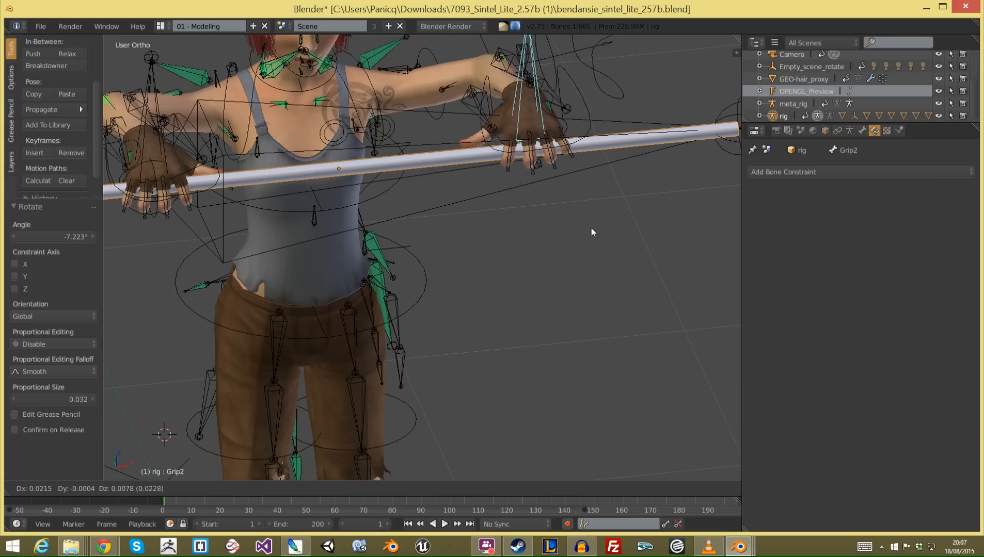
pyautogui.rightClick(379, 253)
pyautogui.moveTo(379, 254); pyautogui.dragTo(374, 212, button='middle')
pyautogui.scroll(-2, 374, 213)
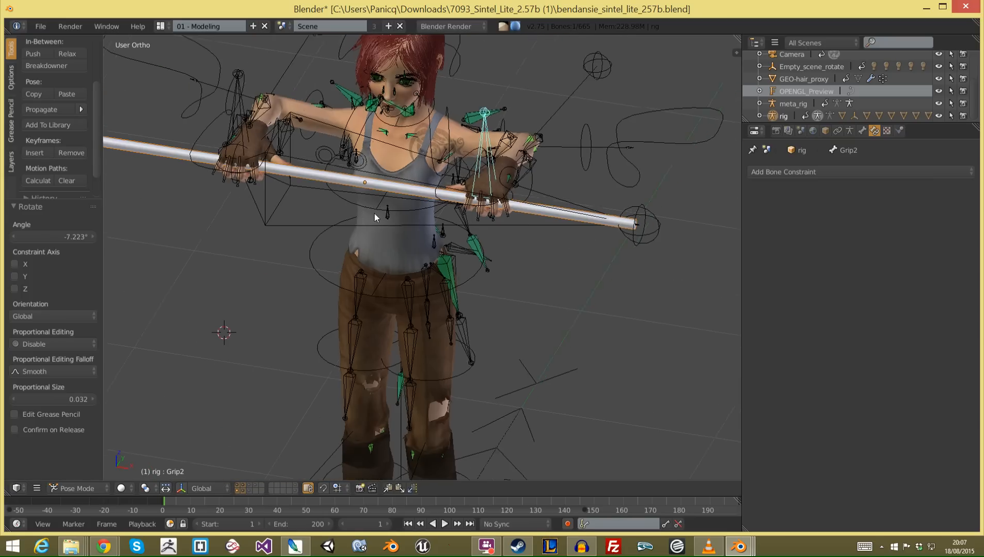
# Step: Select the Grip1 bone and try moving it to test whether the right hand follows
pyautogui.press('a')
pyautogui.rightClick(233, 106)
pyautogui.press('g')
pyautogui.rightClick(235, 84)
pyautogui.scroll(-3, 295, 191)
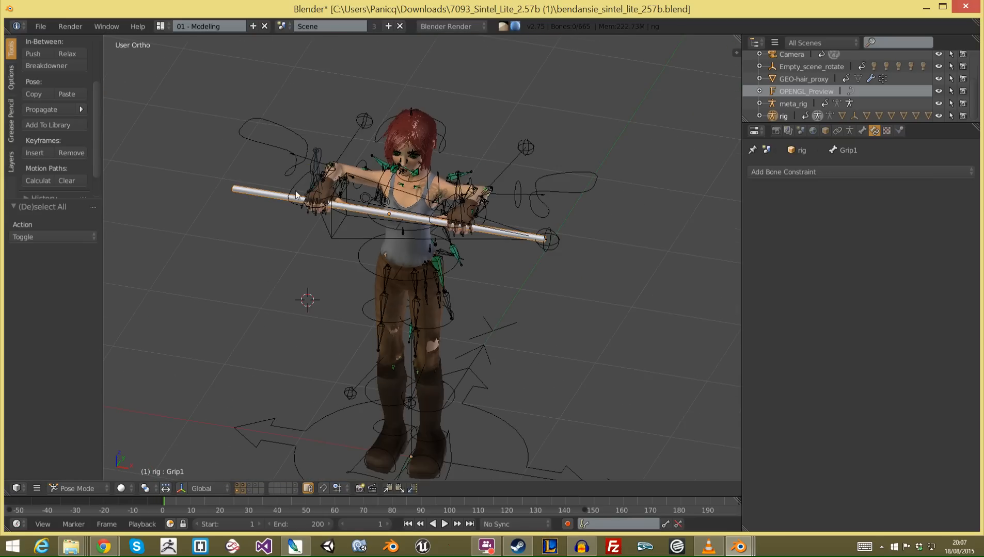
# Step: Select the Staff bone and reposition it from the front view to test that both hands follow
pyautogui.moveTo(307, 261); pyautogui.dragTo(283, 263, button='middle')
pyautogui.rightClick(355, 234)
pyautogui.press('KP_1')
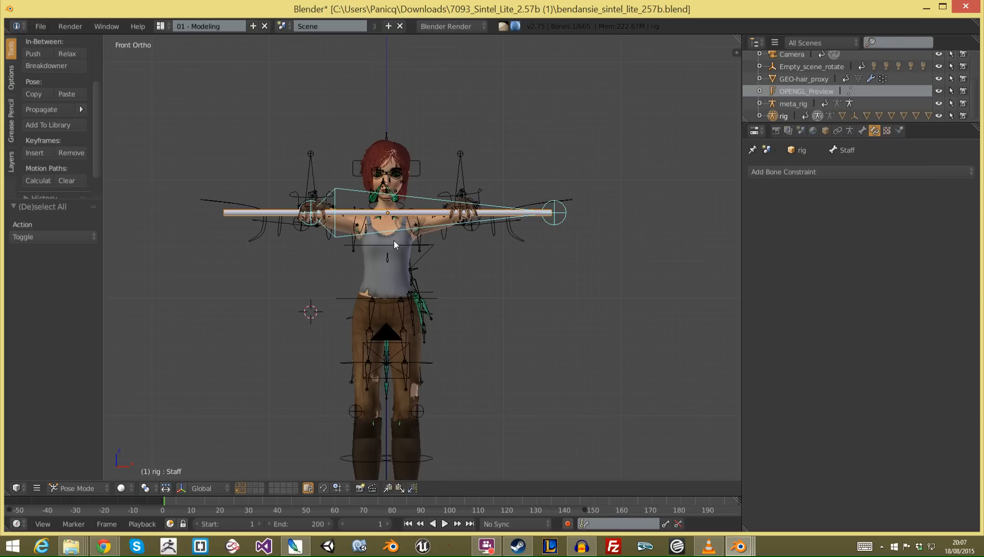
pyautogui.press('g')
pyautogui.click(402, 320)
pyautogui.press('g')
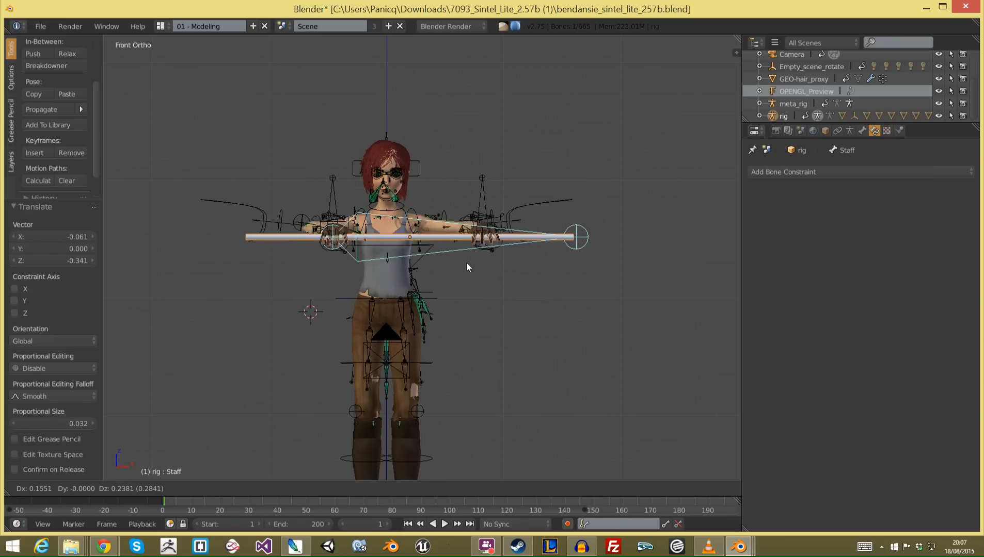
pyautogui.click(512, 293)
pyautogui.moveTo(396, 306); pyautogui.dragTo(521, 306, button='middle')
pyautogui.press('a')
pyautogui.rightClick(260, 279)
pyautogui.press('g')
pyautogui.rightClick(298, 290)
# Step: Reselect the Staff bone, move it from a side angle, and trackball-rotate it by about -5° and -10°
pyautogui.press('a')
pyautogui.rightClick(434, 283)
pyautogui.scroll(3, 522, 306)
pyautogui.press('g')
pyautogui.click(419, 327)
pyautogui.press('r')
pyautogui.press('r')
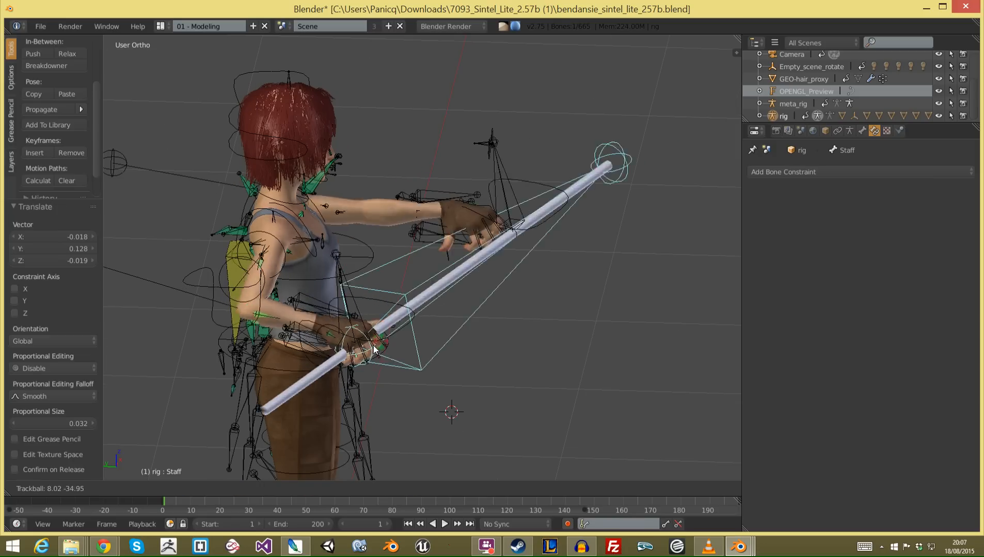
pyautogui.click(414, 327)
# Step: Shift the Staff bone slightly and trackball-rotate it again in front of the body
pyautogui.press('g')
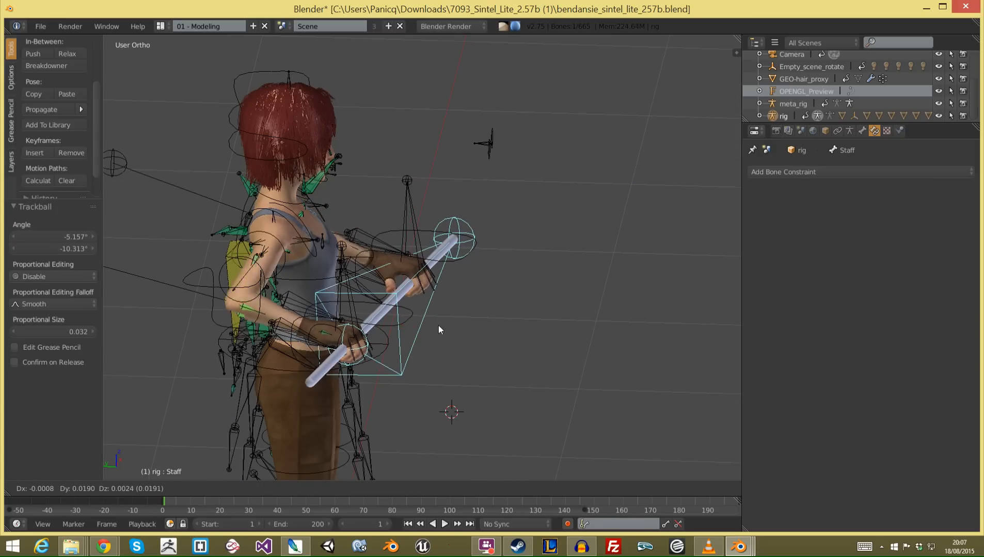
pyautogui.click(419, 324)
pyautogui.press('r')
pyautogui.press('r')
pyautogui.click(407, 334)
# Step: Move the Staff bone by about -0.085, 0.036, 0.021 and trackball-rotate it by about -7° and -48°
pyautogui.moveTo(503, 330); pyautogui.dragTo(392, 317, button='middle')
pyautogui.press('g')
pyautogui.click(489, 323)
pyautogui.press('r')
pyautogui.press('r')
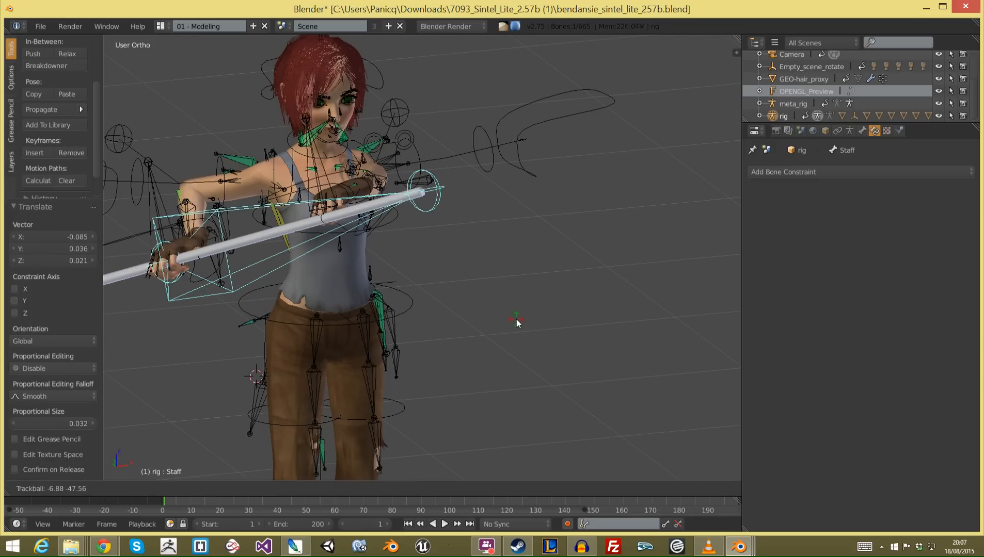
pyautogui.click(516, 319)
# Step: Trackball-rotate the Staff bone by about -13° and 45°, and lower it by about 0.12
pyautogui.moveTo(458, 298); pyautogui.dragTo(310, 265, button='middle')
pyautogui.press('r')
pyautogui.press('r')
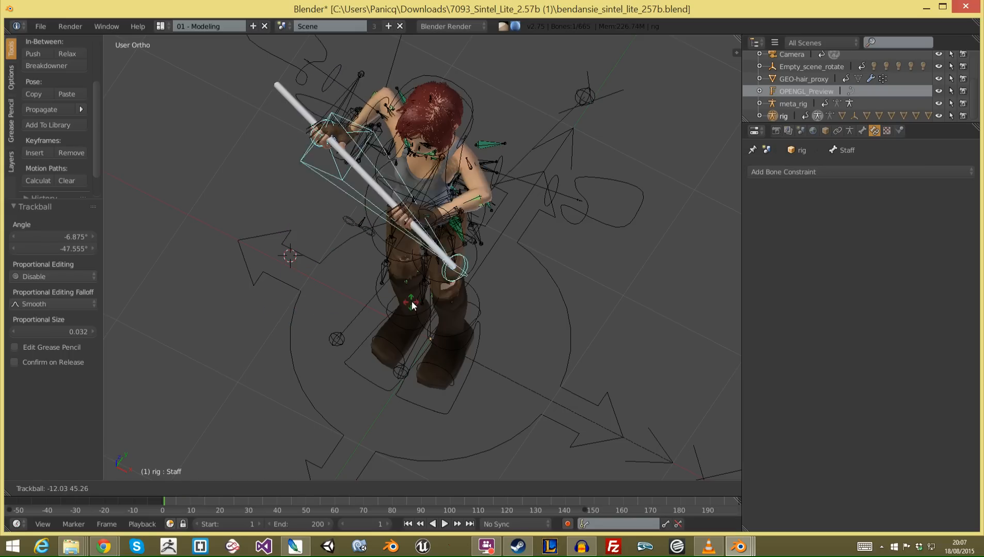
pyautogui.click(392, 290)
pyautogui.moveTo(392, 291); pyautogui.dragTo(519, 213, button='middle')
pyautogui.press('g')
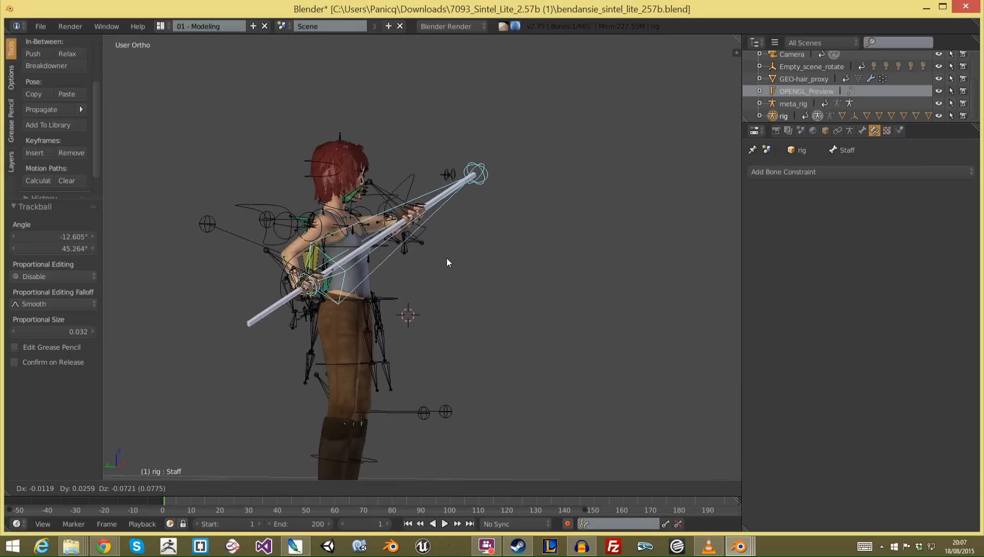
pyautogui.click(445, 265)
# Step: Fine-tune the Staff bone's position and rotation from a front angle, and deselect it
pyautogui.moveTo(445, 265); pyautogui.dragTo(287, 290, button='middle')
pyautogui.press('g')
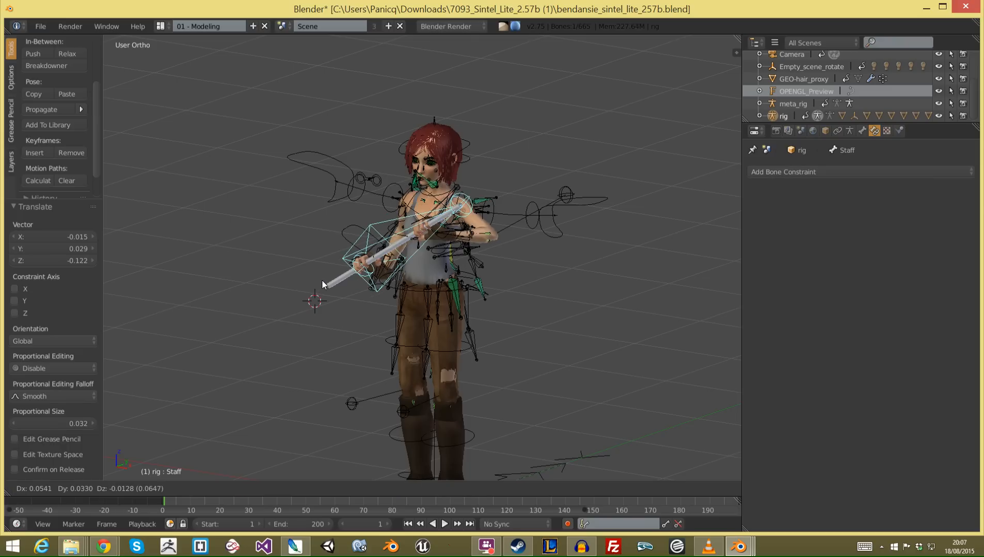
pyautogui.click(359, 285)
pyautogui.press('r')
pyautogui.press('r')
pyautogui.click(433, 272)
pyautogui.press('a')
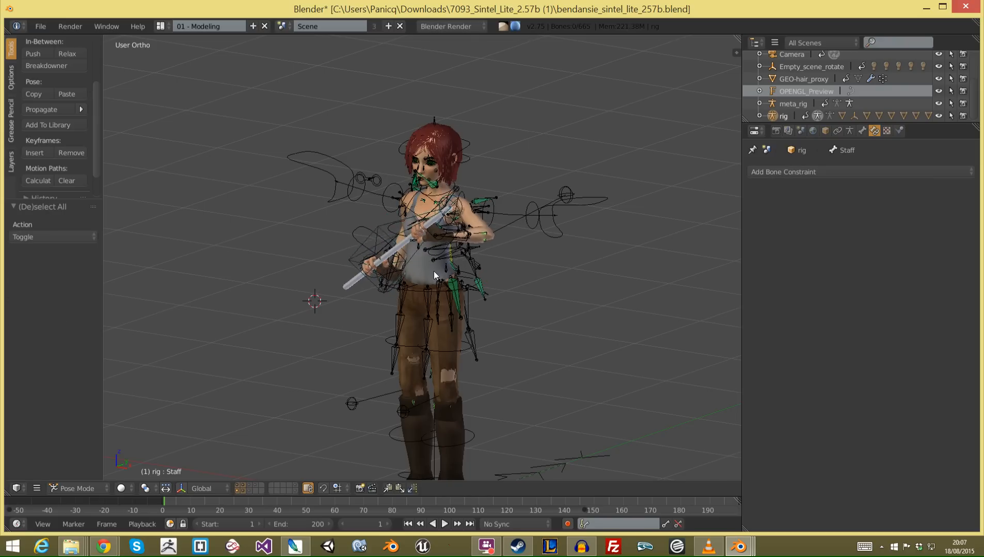
# Step: Select the Grip2 bone and show its transform properties
pyautogui.moveTo(433, 271); pyautogui.dragTo(518, 297, button='middle')
pyautogui.scroll(2, 519, 298)
pyautogui.rightClick(388, 152)
pyautogui.moveTo(369, 184); pyautogui.dragTo(269, 301, button='middle')
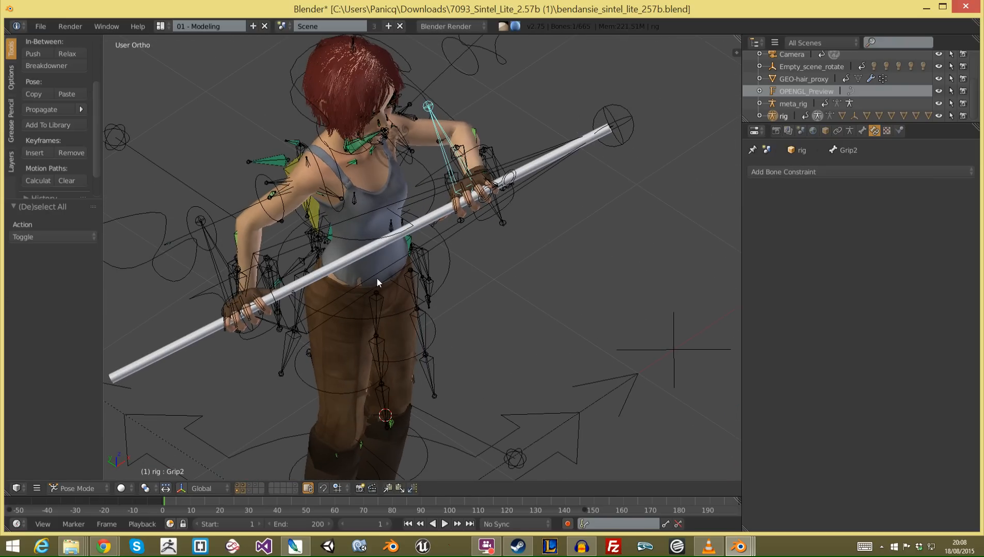
pyautogui.press('n')
pyautogui.scroll(10, 713, 134)
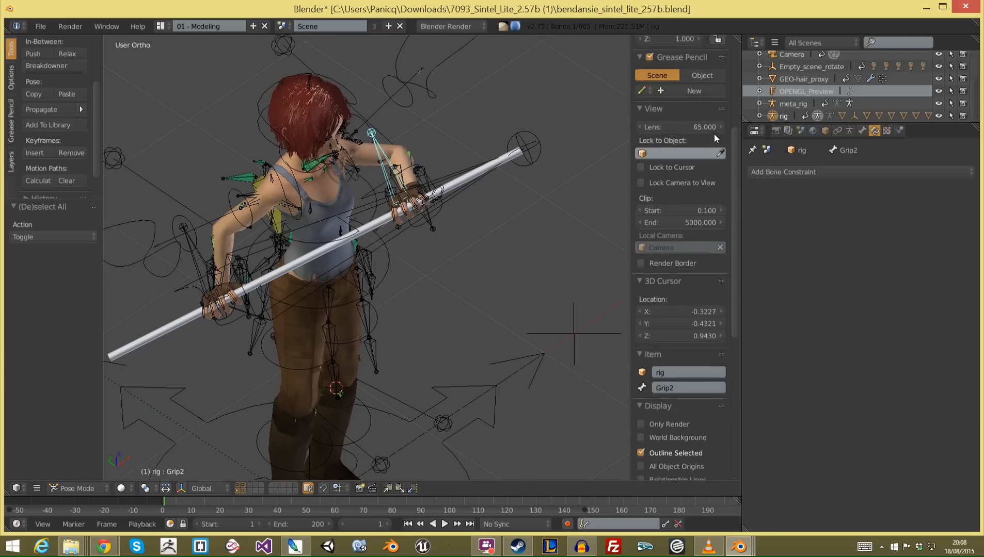
# Step: Try locking the Grip2 bone's X and Z location
pyautogui.click(718, 72)
pyautogui.click(717, 97)
pyautogui.moveTo(363, 265); pyautogui.dragTo(305, 269, button='middle')
pyautogui.click(718, 72)
pyautogui.click(718, 97)
# Step: Set the transform orientation to Local, enable the translate manipulator, and move Grip2 about 0.05 along its local X-axis
pyautogui.click(203, 489)
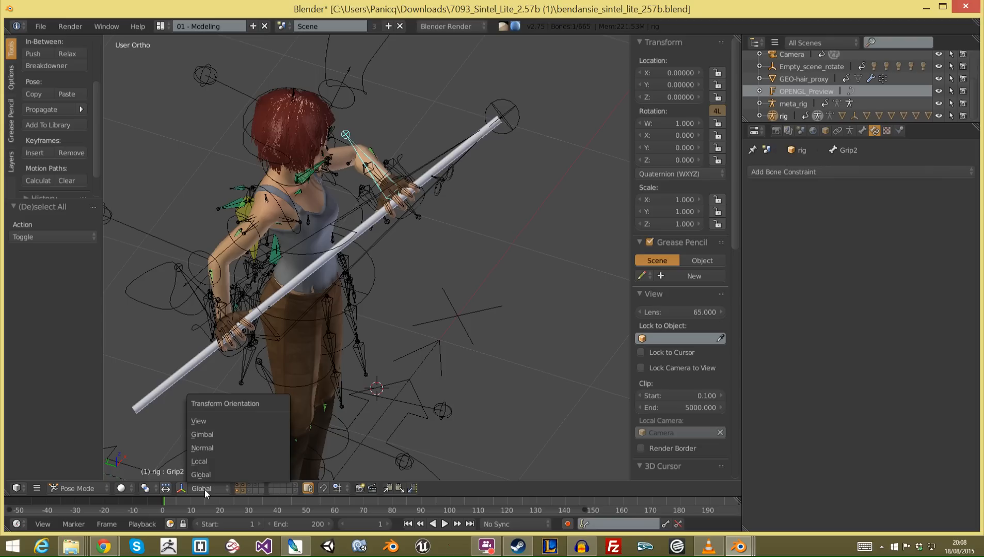
pyautogui.click(217, 461)
pyautogui.hotkey('ctrl', 'space')
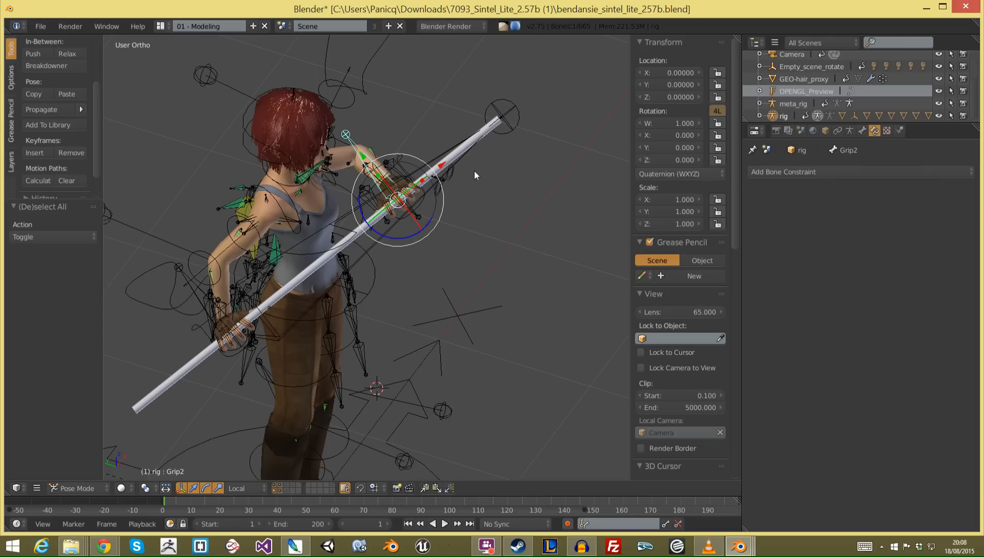
pyautogui.click(193, 489)
pyautogui.moveTo(354, 196); pyautogui.dragTo(413, 175, button='middle')
pyautogui.moveTo(414, 174)
pyautogui.mouseDown()
pyautogui.moveTo(399, 202)
pyautogui.moveTo(427, 162)
pyautogui.mouseUp()
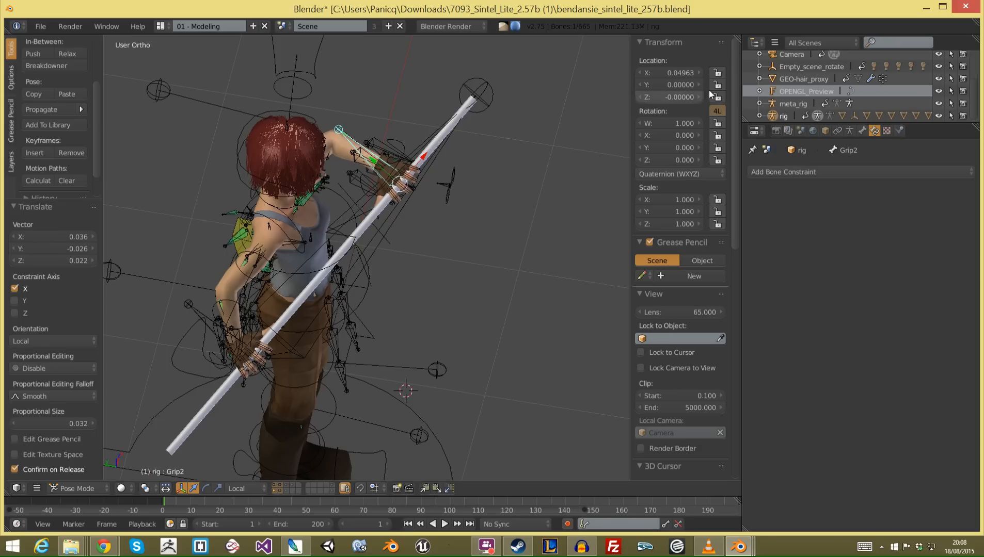
# Step: Lock Grip2's Y and Z location and slide the bone along the staff
pyautogui.click(718, 85)
pyautogui.click(718, 97)
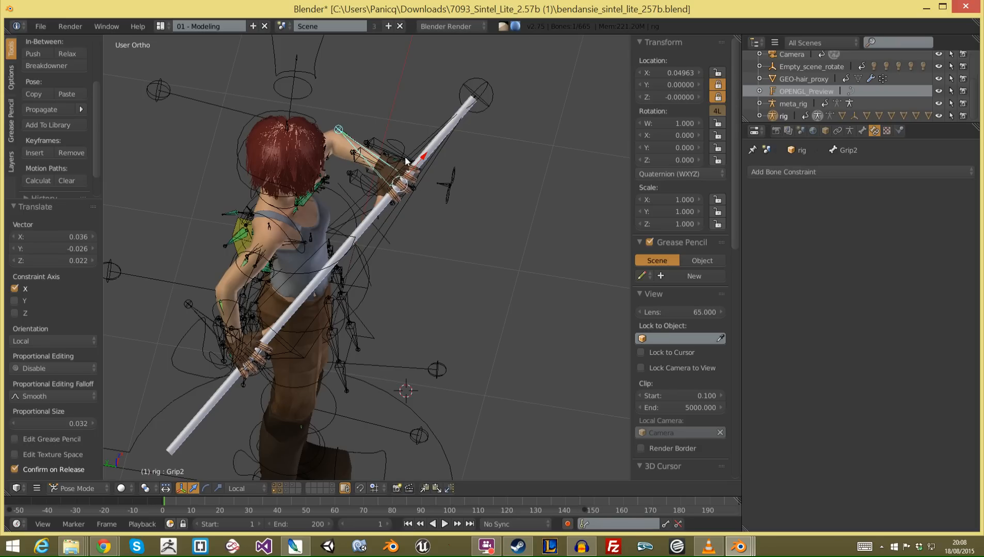
pyautogui.press('g')
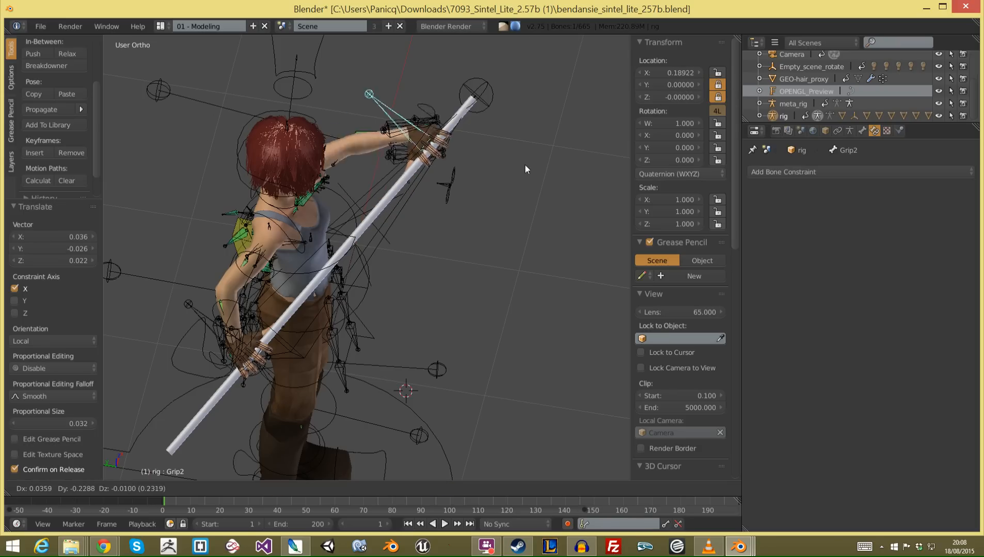
pyautogui.click(501, 182)
pyautogui.moveTo(501, 182); pyautogui.dragTo(391, 247, button='middle')
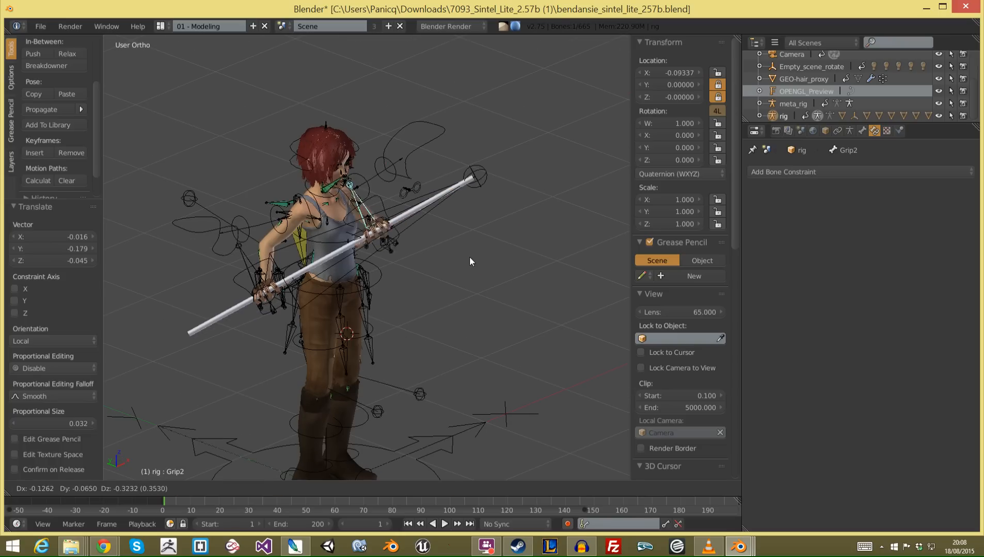
pyautogui.moveTo(468, 257)
pyautogui.mouseDown(button='middle')
pyautogui.moveTo(429, 255)
pyautogui.moveTo(476, 272)
pyautogui.mouseUp(button='middle')
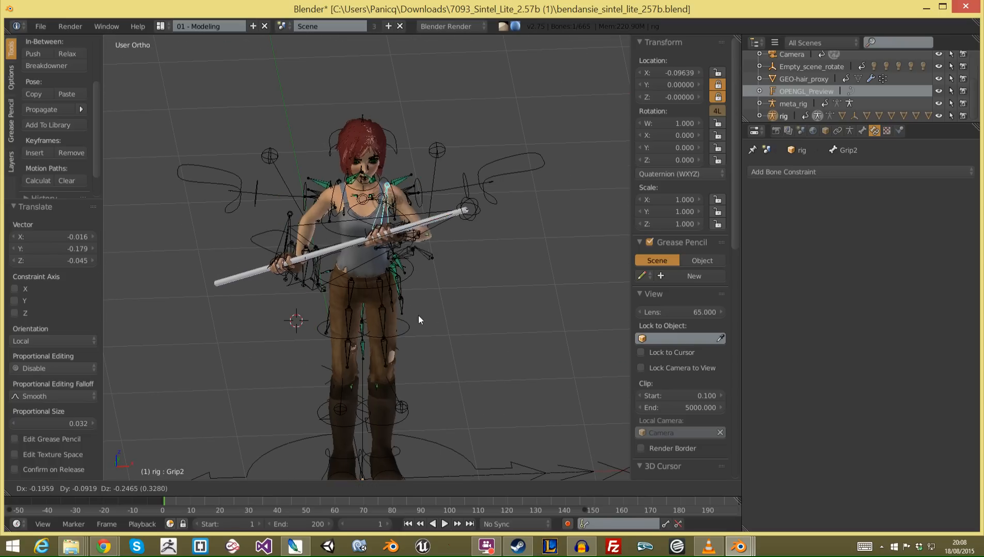
pyautogui.moveTo(412, 325); pyautogui.dragTo(380, 289, button='middle')
# Step: Select the Grip1 bone, lock its Y and Z location, and slide it along the staff
pyautogui.press('a')
pyautogui.rightClick(248, 262)
pyautogui.rightClick(254, 268)
pyautogui.moveTo(717, 97); pyautogui.dragTo(717, 85)
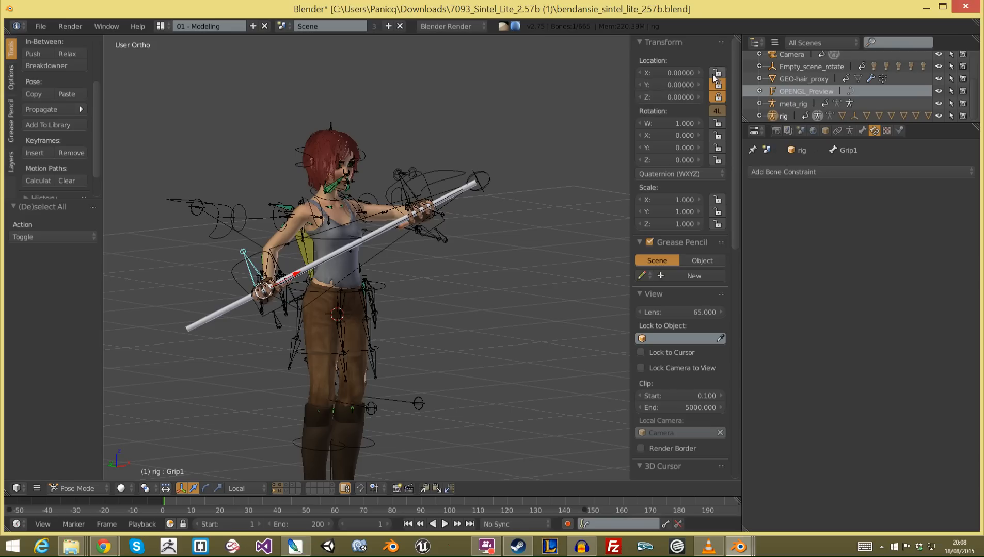
pyautogui.moveTo(257, 293)
pyautogui.mouseDown()
pyautogui.moveTo(253, 314)
pyautogui.moveTo(270, 303)
pyautogui.mouseUp()
pyautogui.click(270, 303)
pyautogui.moveTo(383, 228); pyautogui.dragTo(347, 253, button='middle')
# Step: Select the Grip2 bone again and slide the left hand to a new position on the staff
pyautogui.press('a')
pyautogui.rightClick(416, 200)
pyautogui.rightClick(413, 175)
pyautogui.moveTo(424, 212); pyautogui.dragTo(448, 207, button='middle')
pyautogui.press('g')
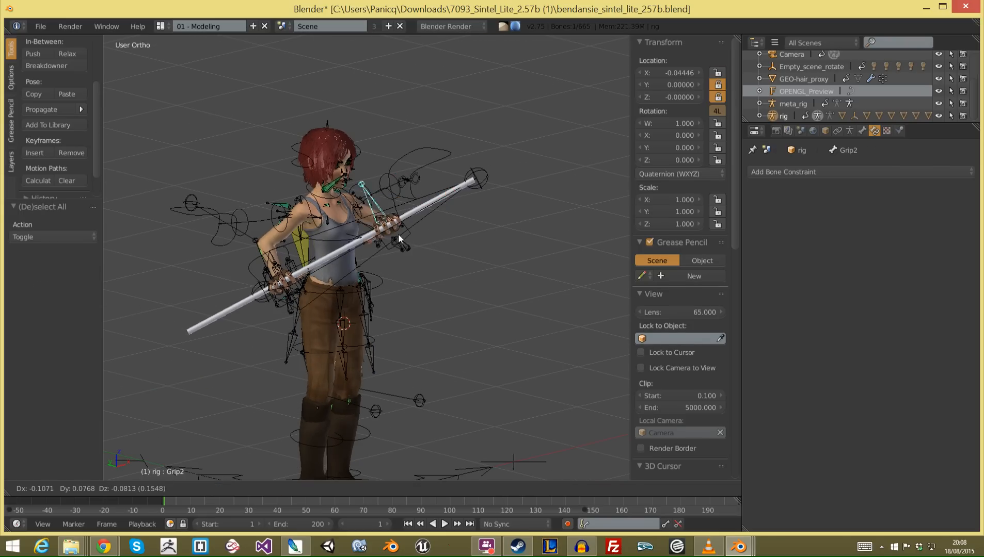
pyautogui.click(425, 241)
# Step: Select and move the Staff bone from a front angle, and select the Grip1 bone
pyautogui.moveTo(425, 241); pyautogui.dragTo(311, 206, button='middle')
pyautogui.press('a')
pyautogui.rightClick(352, 269)
pyautogui.rightClick(377, 268)
pyautogui.press('g')
pyautogui.click(383, 273)
pyautogui.press('a')
pyautogui.rightClick(311, 206)
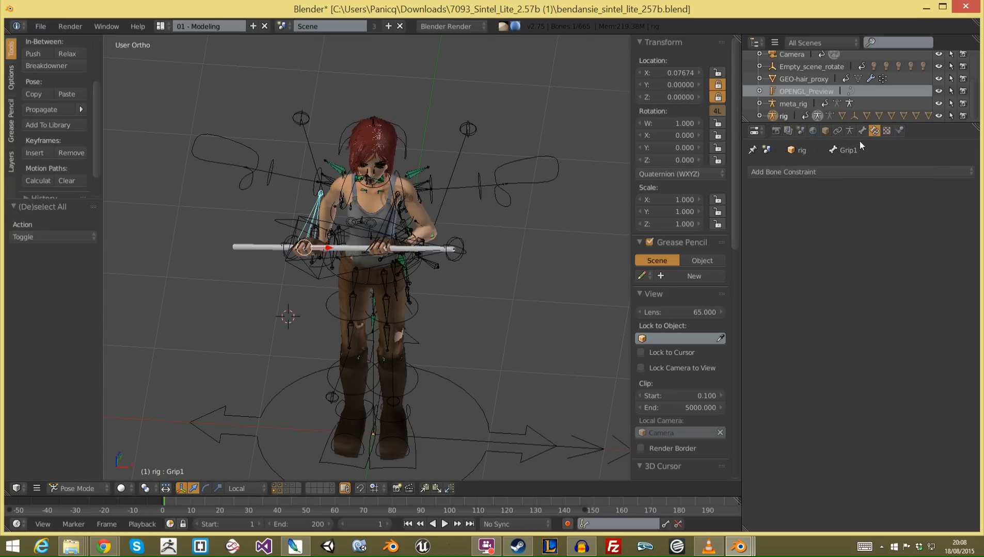
# Step: Set the Child Of influence on the hand_ik.R bone to 0, apply Set Inverse, and move the right hand to the staff
pyautogui.scroll(2, 273, 266)
pyautogui.rightClick(247, 201)
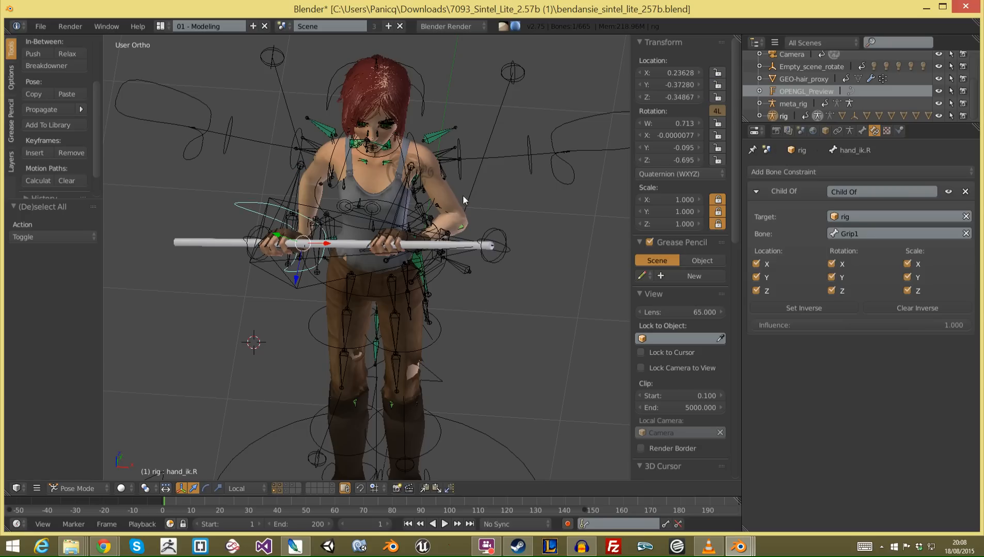
pyautogui.moveTo(896, 321); pyautogui.dragTo(681, 326)
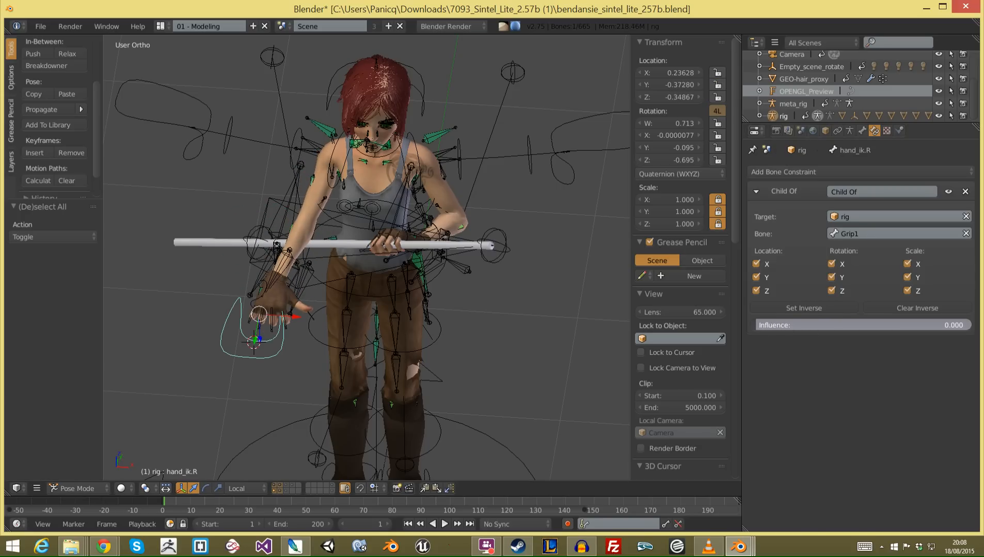
pyautogui.click(799, 309)
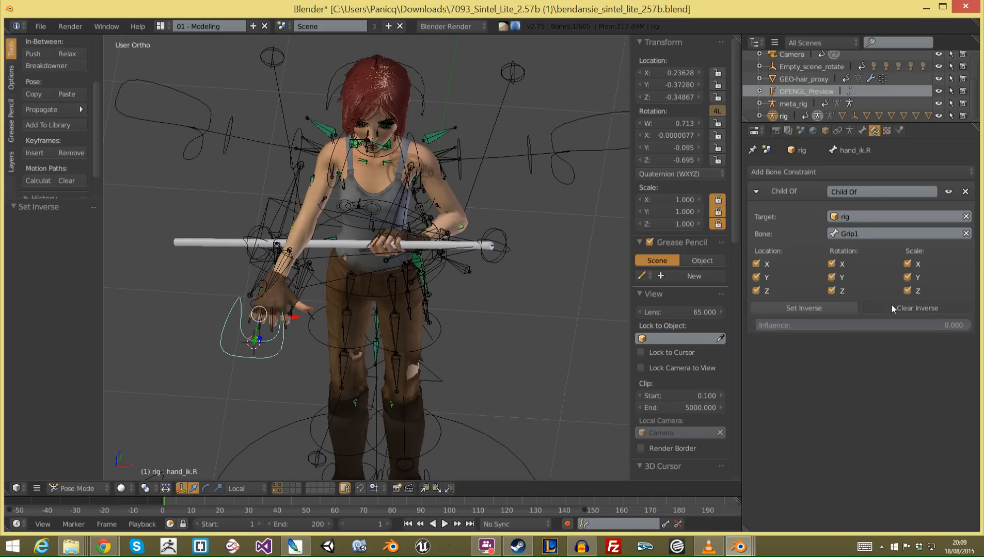
pyautogui.press('g')
pyautogui.click(309, 269)
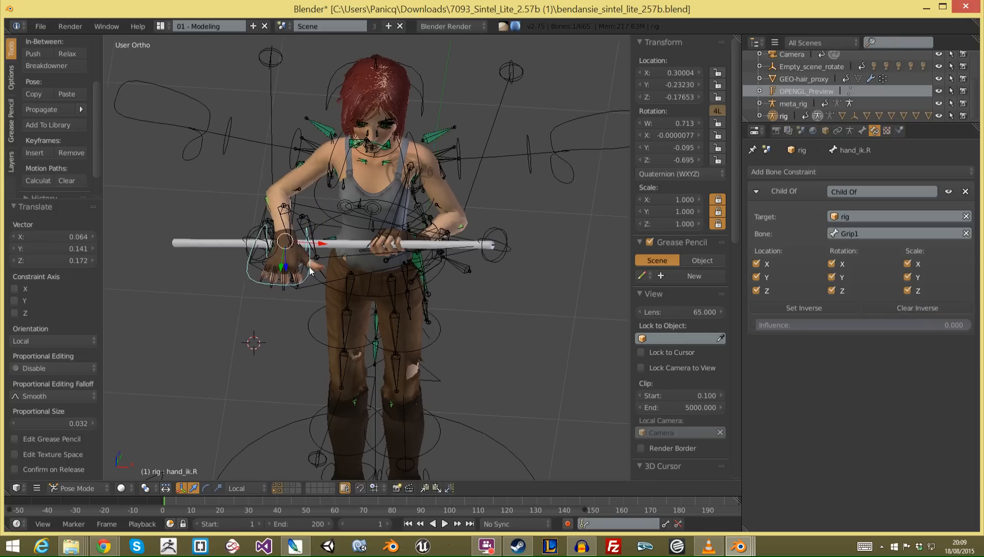
# Step: Rotate the hand_ik.R bone freely from a side angle to turn the right hand towards the staff
pyautogui.moveTo(310, 270); pyautogui.dragTo(366, 268, button='middle')
pyautogui.press('r')
pyautogui.press('r')
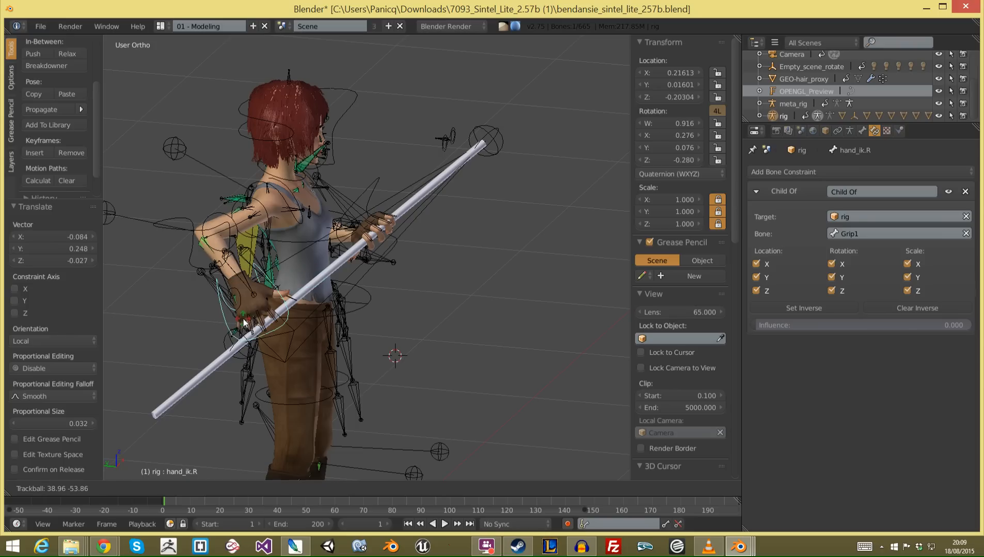
pyautogui.click(245, 323)
# Step: Set the Child Of influence on hand_ik.R to 1 and apply Set Inverse again
pyautogui.moveTo(776, 328); pyautogui.dragTo(978, 325)
pyautogui.scroll(-1, 671, 310)
pyautogui.scroll(-1, 542, 313)
pyautogui.moveTo(485, 313); pyautogui.dragTo(361, 325, button='middle')
pyautogui.click(825, 309)
# Step: Move and rotate the hand_ik.R bone to place the right hand on the staff
pyautogui.moveTo(334, 283); pyautogui.dragTo(373, 308, button='middle')
pyautogui.press('g')
pyautogui.click(273, 320)
pyautogui.press('r')
pyautogui.click(410, 318)
pyautogui.moveTo(410, 317); pyautogui.dragTo(341, 358, button='middle')
pyautogui.press('g')
pyautogui.click(340, 357)
pyautogui.moveTo(279, 335)
pyautogui.mouseDown(button='middle')
pyautogui.moveTo(250, 314)
pyautogui.moveTo(286, 320)
pyautogui.mouseUp(button='middle')
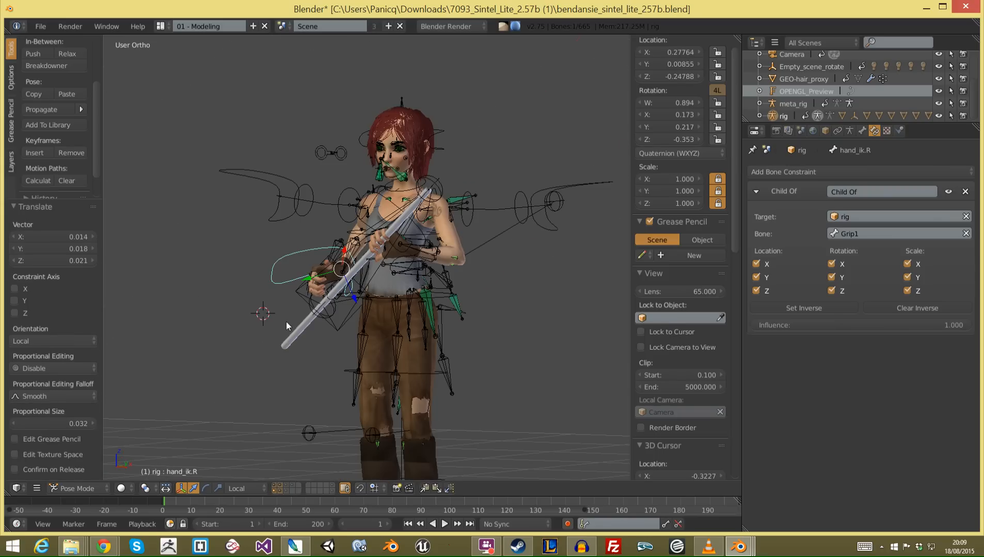
# Step: Clear the pose location and rotation of all the rig's bones and deselect them
pyautogui.scroll(3, 294, 335)
pyautogui.press('a')
pyautogui.hotkey('alt', 'g')
pyautogui.hotkey('alt', 'r')
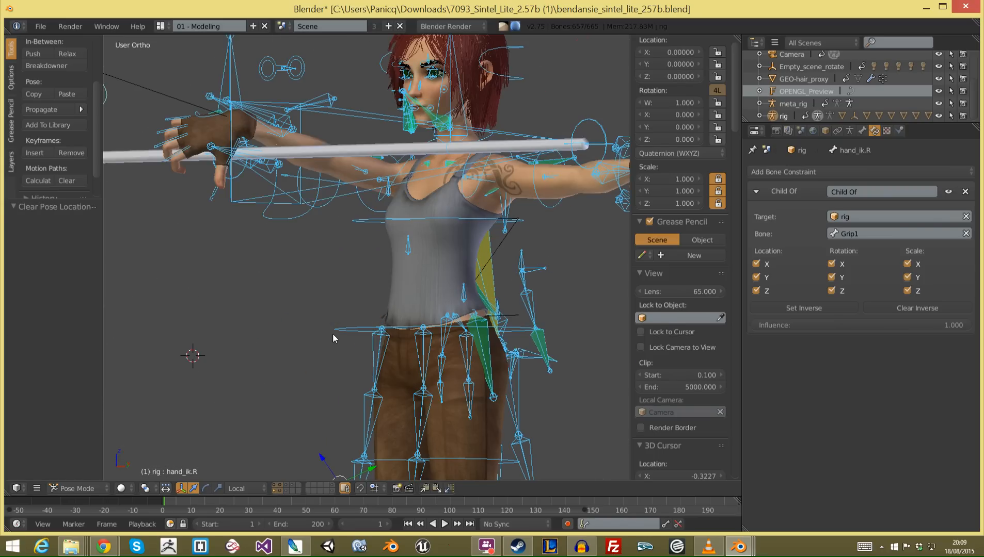
pyautogui.scroll(-3, 331, 334)
pyautogui.moveTo(385, 264); pyautogui.dragTo(347, 307, button='middle')
pyautogui.scroll(2, 347, 306)
pyautogui.press('a')
# Step: Select the hand_ik.L bone and rotate it about 79° in the top view so the left hand points at the staff
pyautogui.rightClick(413, 240)
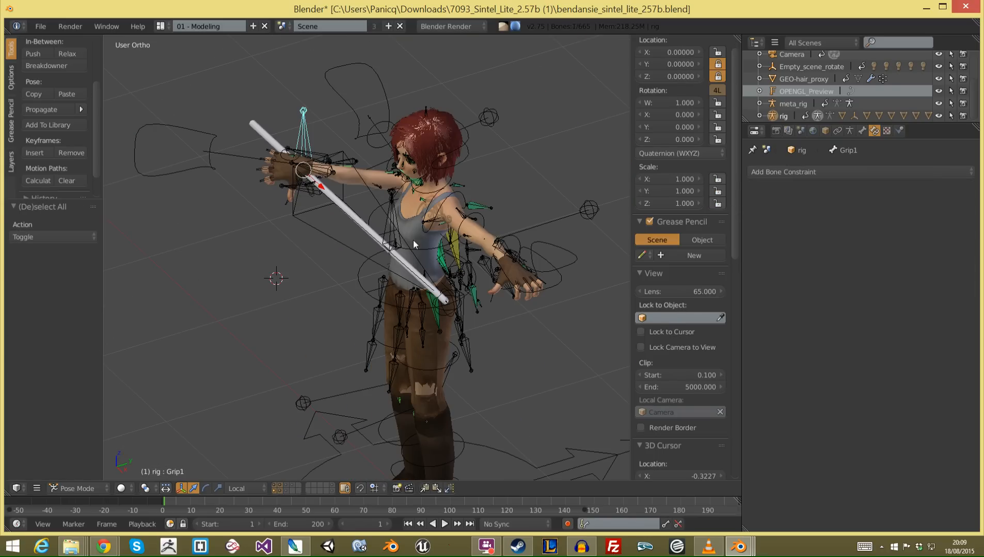
pyautogui.press('KP_7')
pyautogui.rightClick(576, 145)
pyautogui.press('r')
pyautogui.rightClick(582, 184)
pyautogui.rightClick(587, 203)
pyautogui.press('r')
pyautogui.click(577, 214)
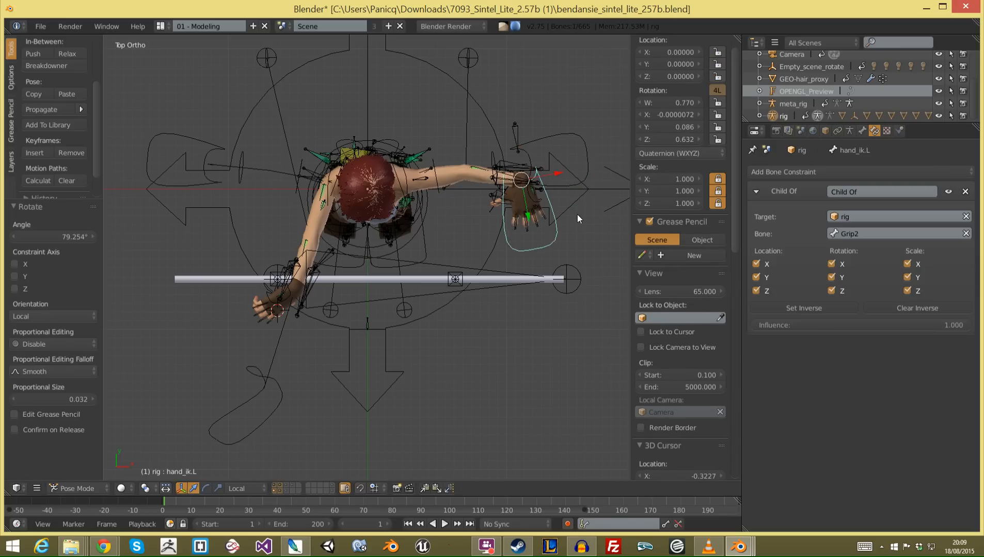
# Step: Move the hand_ik.L bone towards the staff in the top view and rotate it about 14°
pyautogui.press('g')
pyautogui.click(552, 325)
pyautogui.press('r')
pyautogui.click(548, 321)
# Step: Raise the hand_ik.L bone and adjust its rotation in the side view so the left hand rests over the staff
pyautogui.press('KP_3')
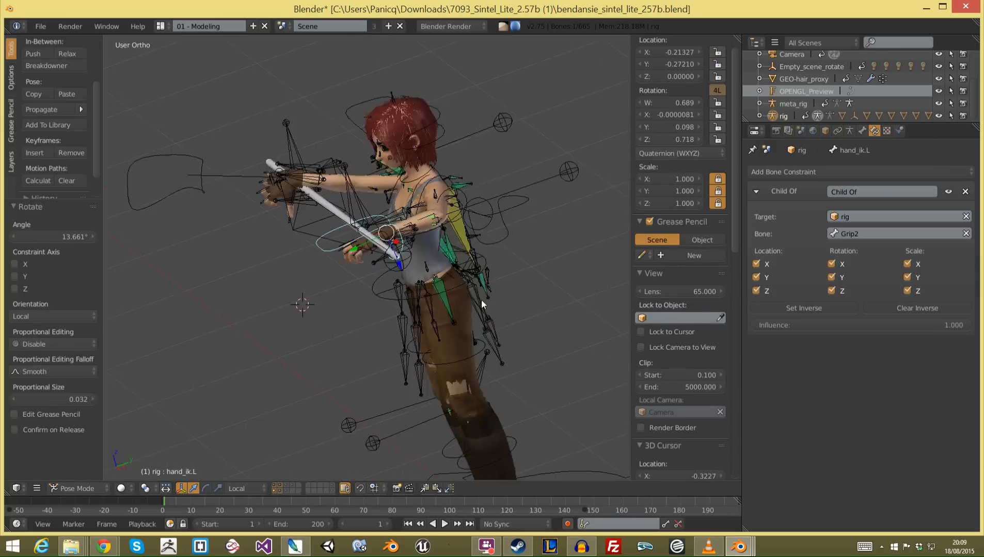
pyautogui.press('g')
pyautogui.click(384, 209)
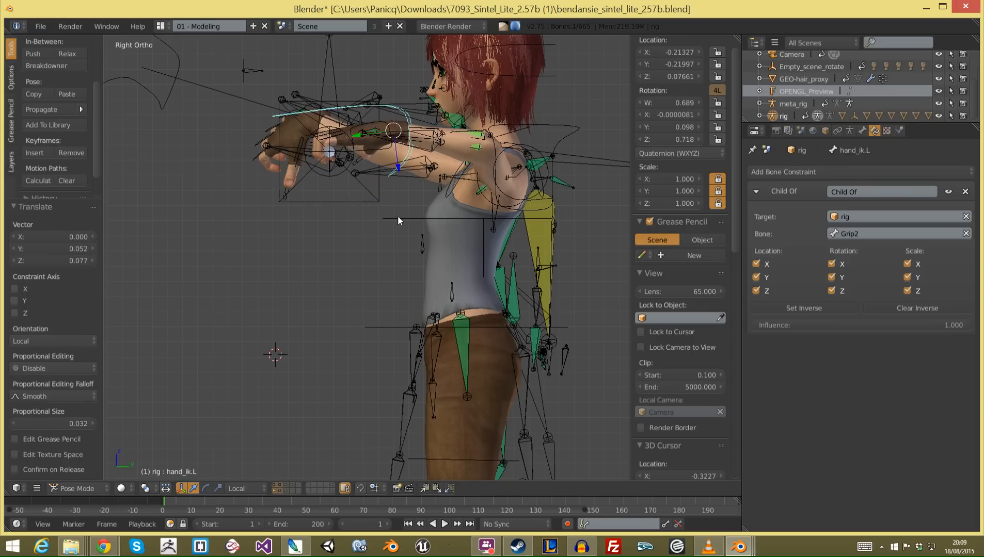
pyautogui.press('r')
pyautogui.press('r')
pyautogui.click(386, 209)
pyautogui.press('g')
pyautogui.click(381, 213)
# Step: Select the hand_ik.R bone and move it back behind the staff in the top view
pyautogui.press('a')
pyautogui.rightClick(266, 147)
pyautogui.press('KP_7')
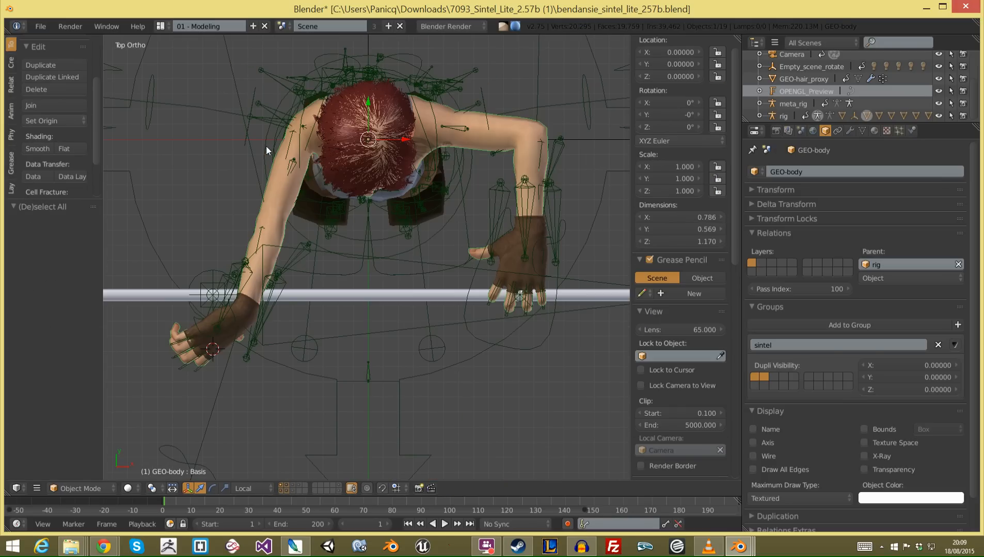
pyautogui.rightClick(196, 303)
pyautogui.rightClick(220, 353)
pyautogui.rightClick(208, 325)
pyautogui.rightClick(240, 344)
pyautogui.moveTo(240, 344); pyautogui.dragTo(218, 292, button='middle')
pyautogui.moveTo(207, 159); pyautogui.dragTo(169, 254, button='middle')
pyautogui.rightClick(170, 255)
pyautogui.press('g')
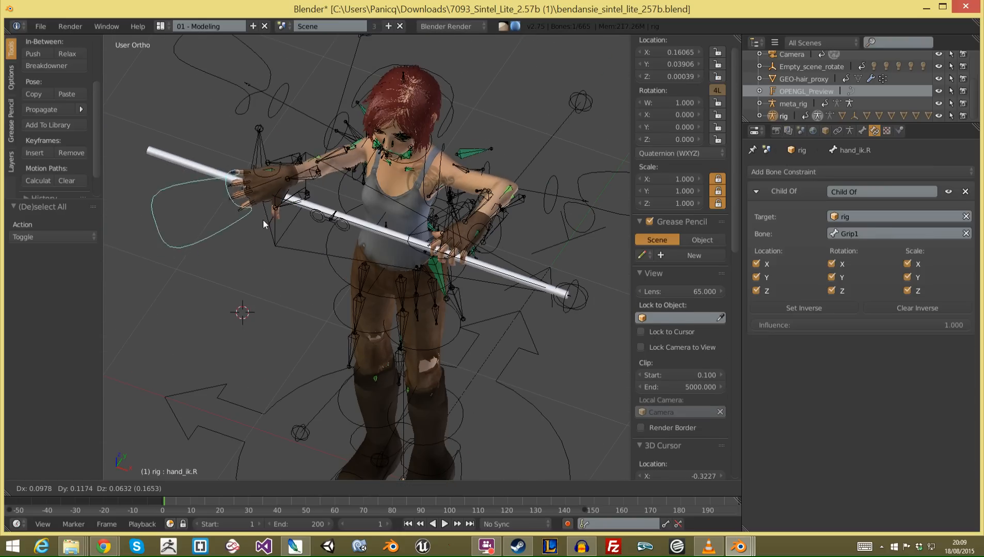
pyautogui.press('KP_7')
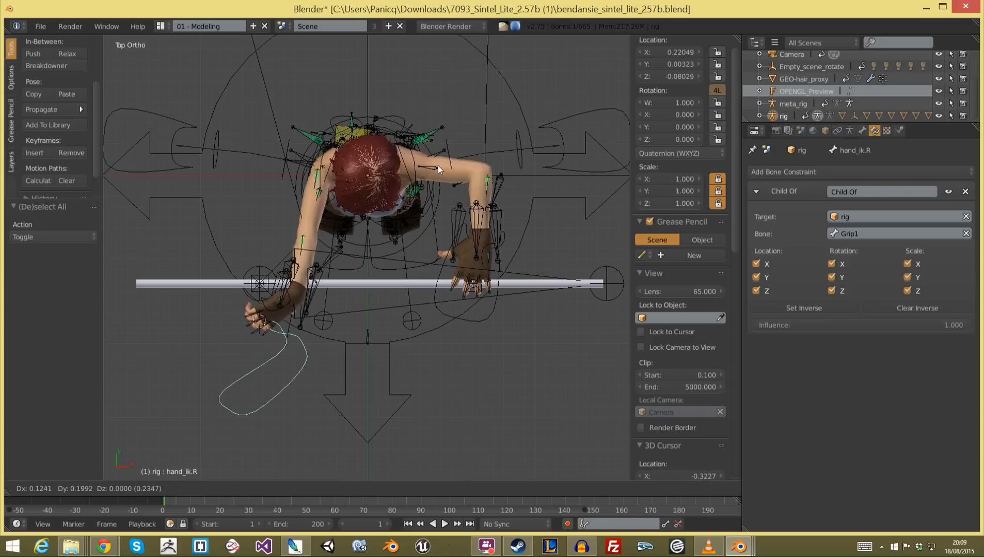
pyautogui.click(424, 168)
# Step: Rotate the hand_ik.R bone and shift it in the top view so the right hand's fingers cross the staff at Grip1
pyautogui.press('r')
pyautogui.press('r')
pyautogui.click(380, 300)
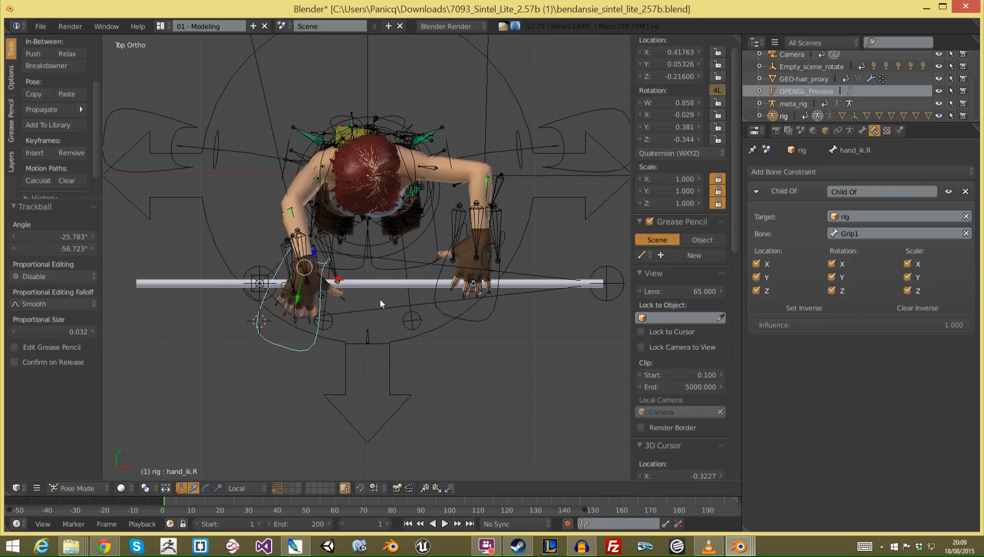
pyautogui.press('g')
pyautogui.click(345, 279)
pyautogui.press('r')
pyautogui.click(350, 281)
pyautogui.press('g')
pyautogui.click(350, 285)
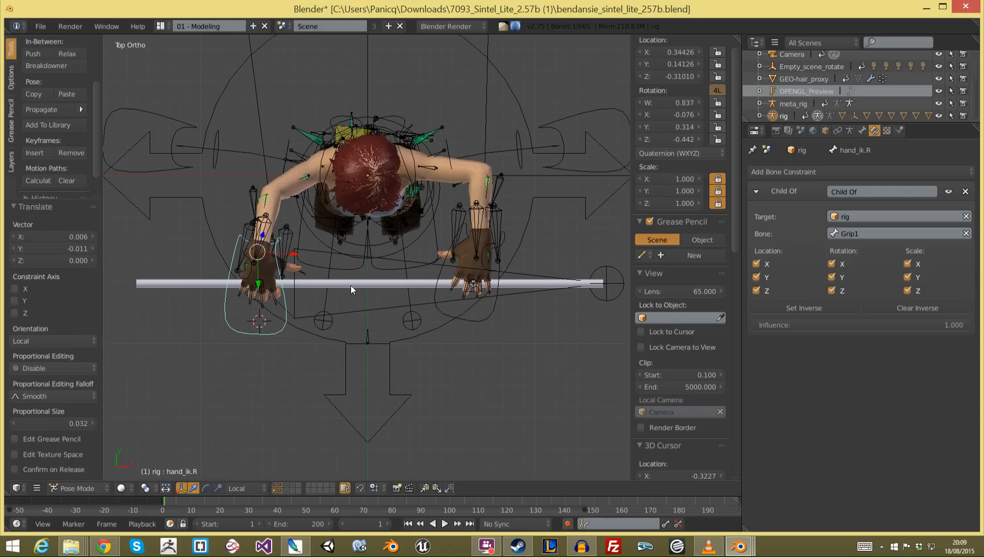
# Step: Move and rotate the hand_ik.R bone in the front view so the right hand wraps over the staff
pyautogui.press('KP_1')
pyautogui.scroll(2, 342, 184)
pyautogui.press('g')
pyautogui.click(302, 221)
pyautogui.press('r')
pyautogui.press('r')
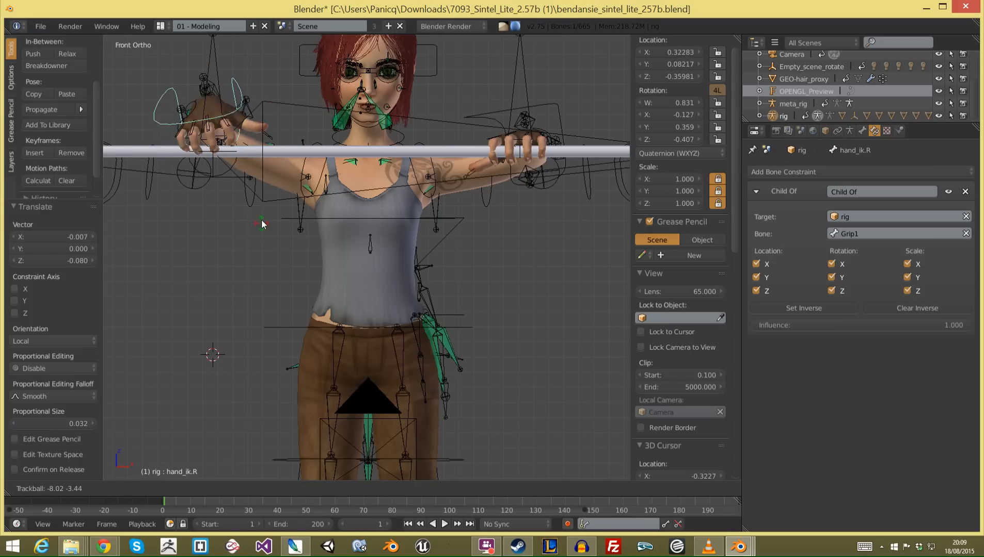
pyautogui.click(257, 216)
pyautogui.press('r')
pyautogui.click(309, 235)
pyautogui.press('g')
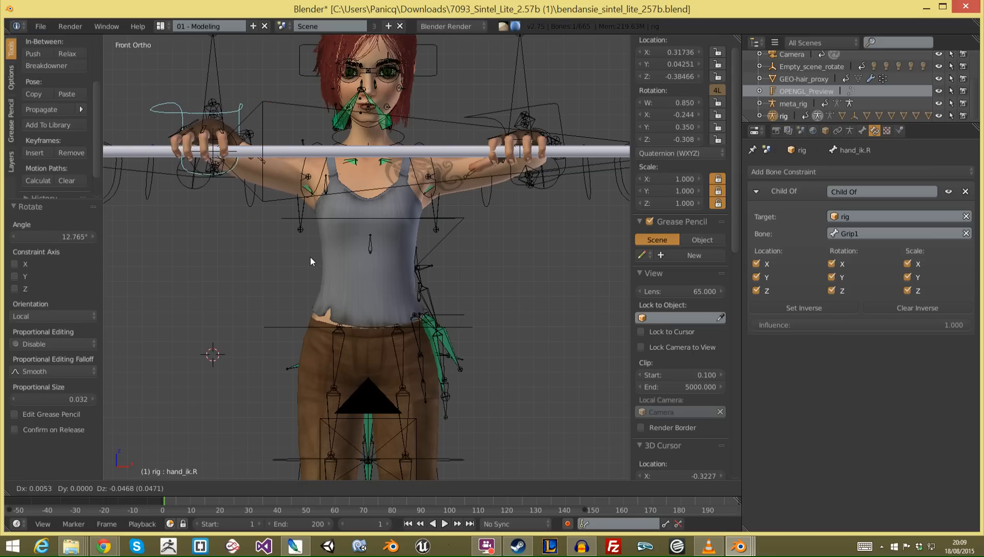
pyautogui.click(312, 257)
# Step: Select the Staff bone and move it down and closer to the character's body
pyautogui.press('a')
pyautogui.rightClick(468, 178)
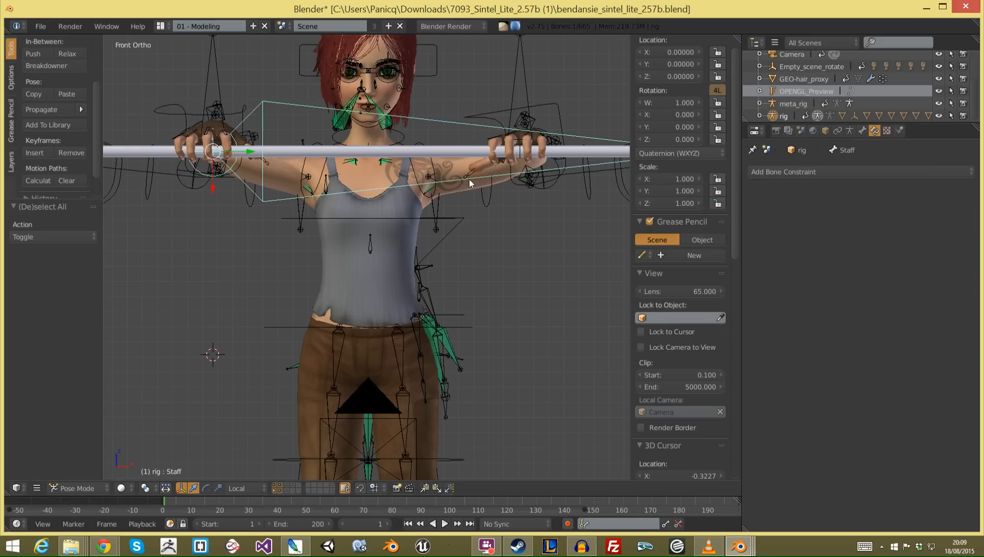
pyautogui.scroll(-3, 469, 178)
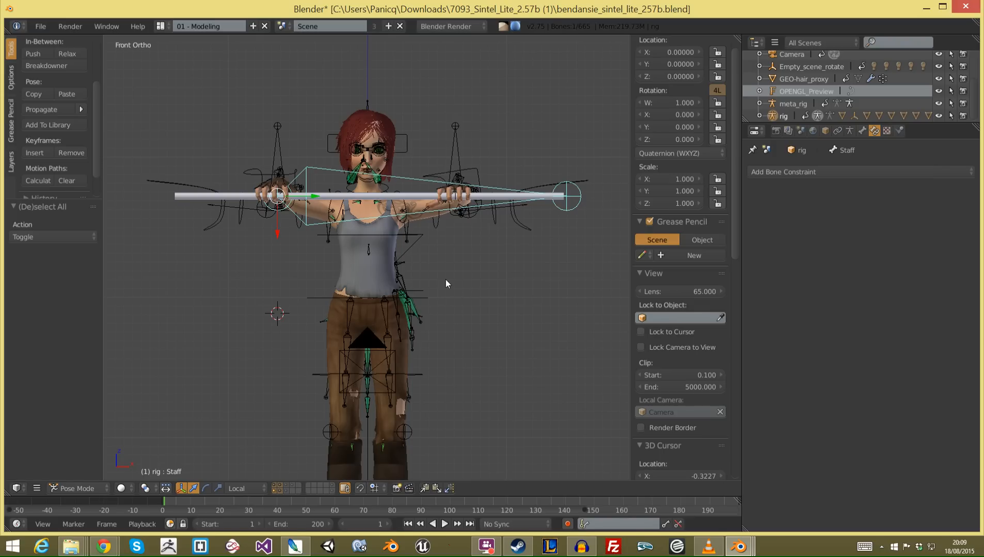
pyautogui.press('g')
pyautogui.click(370, 229)
pyautogui.moveTo(392, 229); pyautogui.dragTo(326, 253, button='middle')
pyautogui.press('g')
pyautogui.click(363, 254)
# Step: Rotate the Staff bone freely by about -11° and -14° with both hands following
pyautogui.moveTo(505, 280); pyautogui.dragTo(471, 272, button='middle')
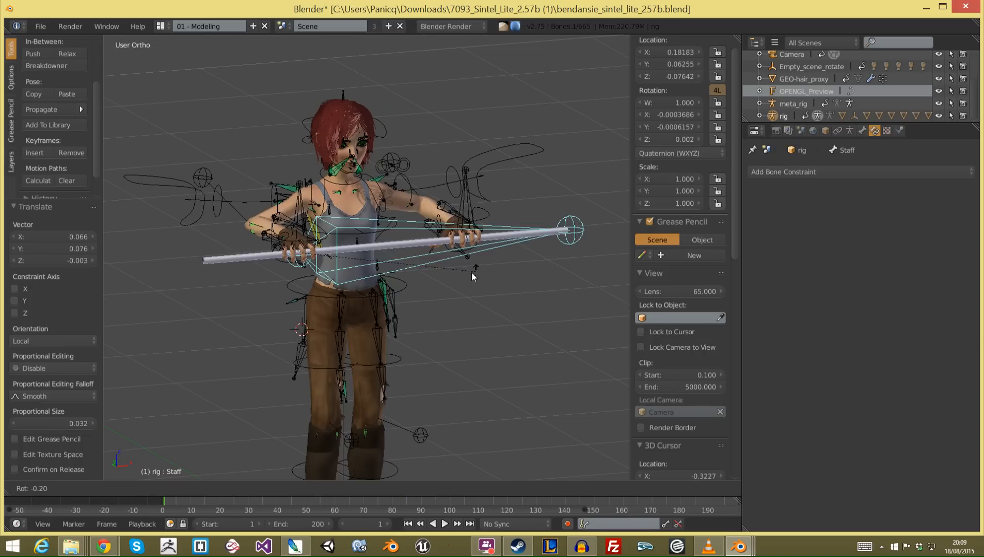
pyautogui.press('r')
pyautogui.press('r')
pyautogui.click(486, 267)
# Step: Split the 3D view into two side-by-side areas without side panels and turn the new area into a Dope Sheet
pyautogui.press('n')
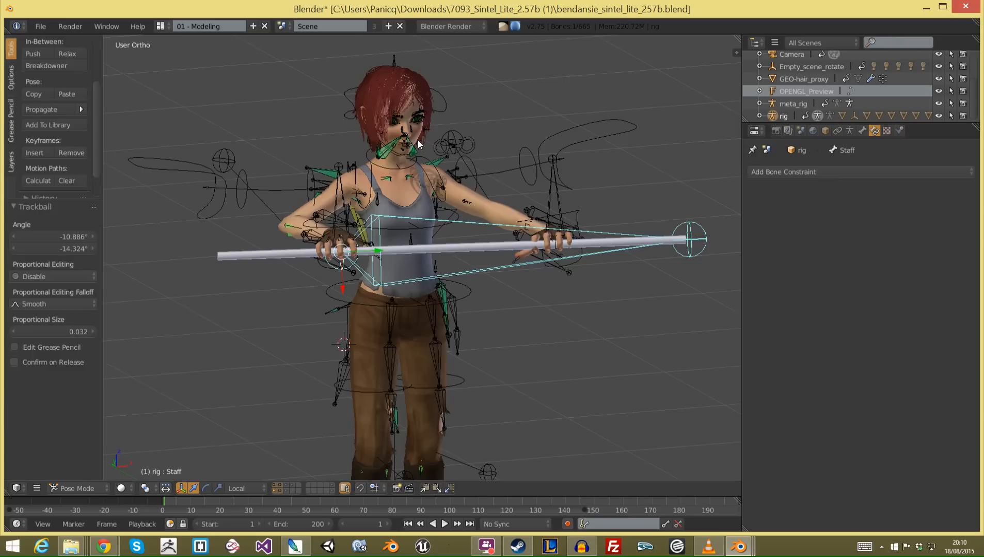
pyautogui.press('t')
pyautogui.moveTo(738, 37); pyautogui.dragTo(570, 49)
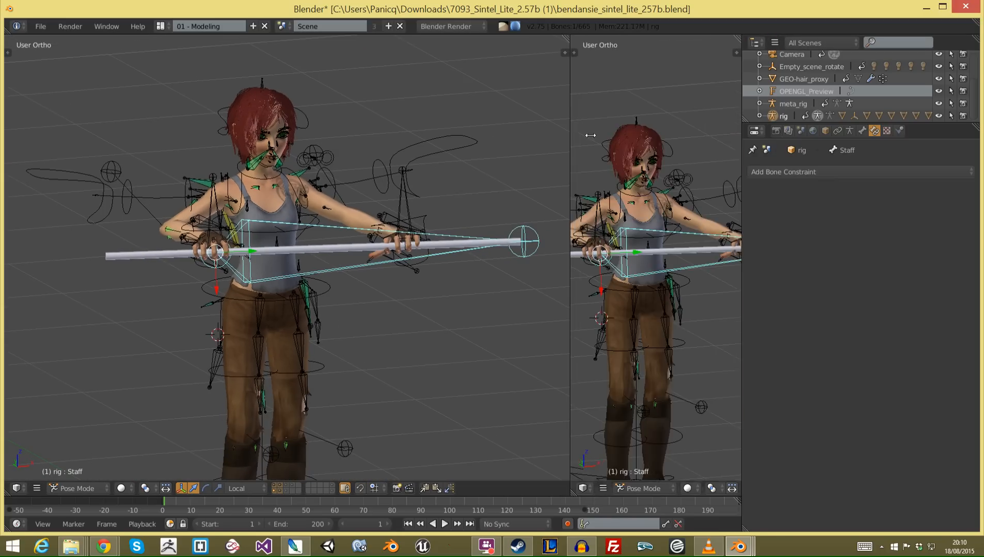
pyautogui.press('t')
pyautogui.press('t')
pyautogui.click(583, 488)
pyautogui.click(612, 428)
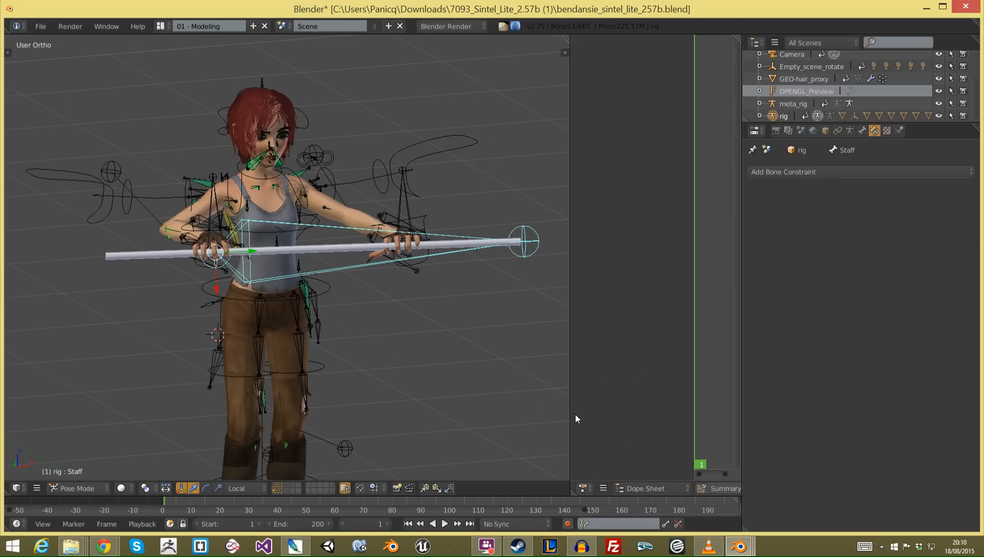
# Step: Widen the Dope Sheet, switch it to the Action Editor, and insert a LocRotScale keyframe on the Staff bone at frame 1
pyautogui.moveTo(570, 416); pyautogui.dragTo(396, 416)
pyautogui.keyDown('ctrl'); pyautogui.scroll(-4, 579, 488); pyautogui.keyUp('ctrl')
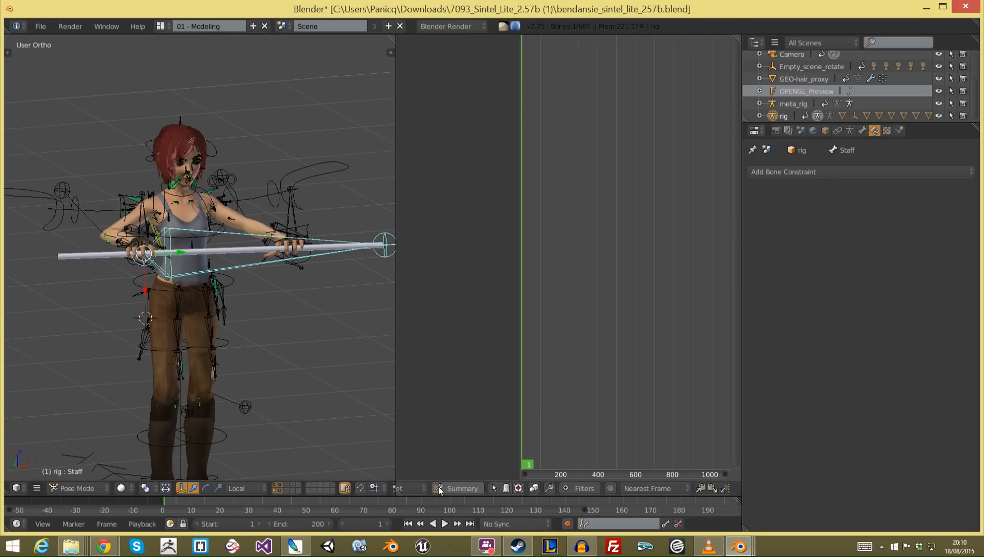
pyautogui.click(422, 489)
pyautogui.click(422, 462)
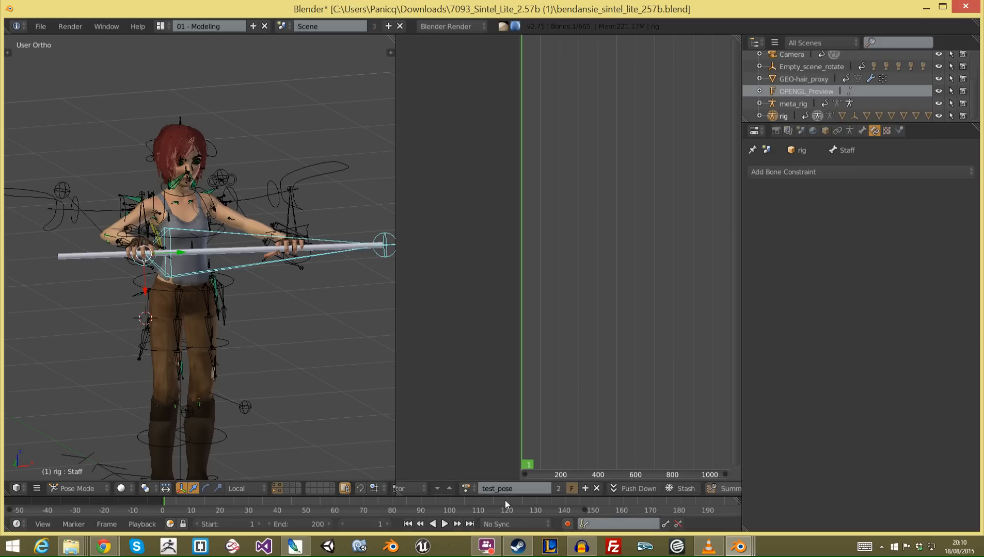
pyautogui.press('i')
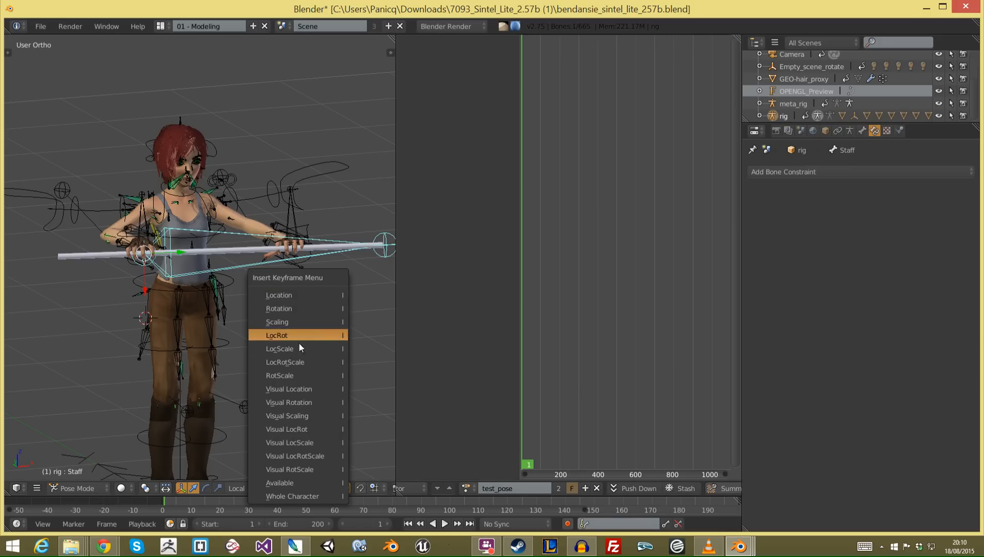
pyautogui.click(300, 363)
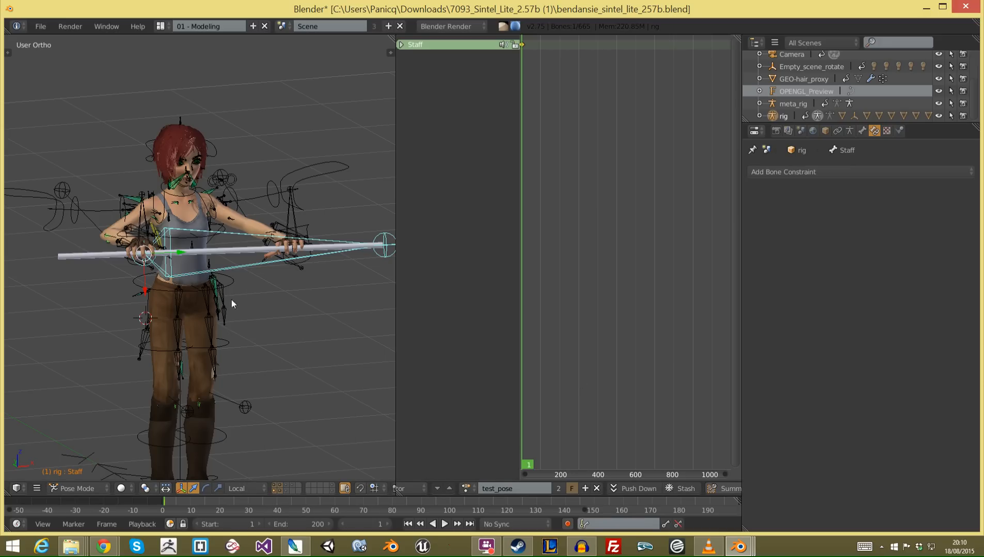
# Step: Reselect the Staff bone and rotate it so its far end tilts upward
pyautogui.scroll(-3, 209, 356)
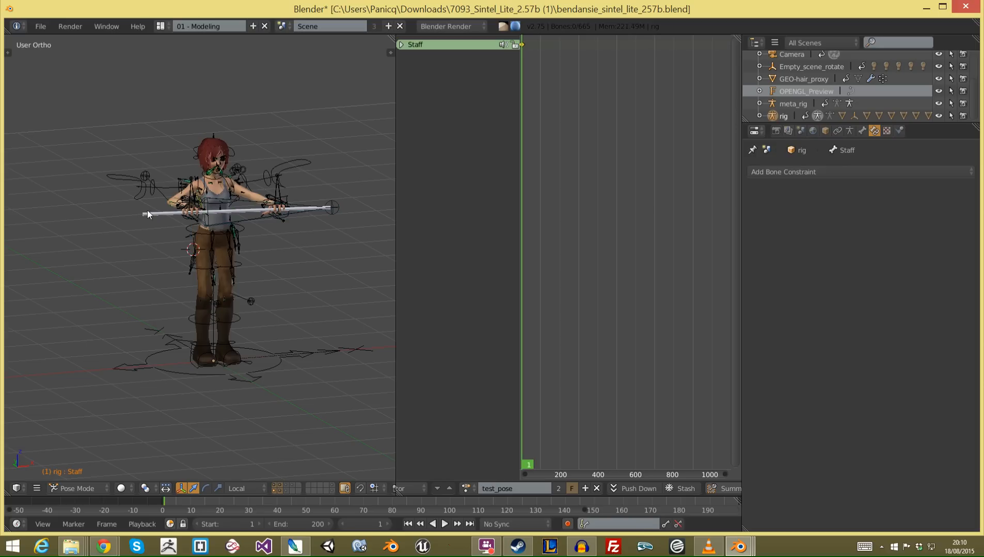
pyautogui.hotkey('ctrl', 'Tab')
pyautogui.rightClick(163, 220)
pyautogui.rightClick(260, 217)
pyautogui.scroll(2, 272, 219)
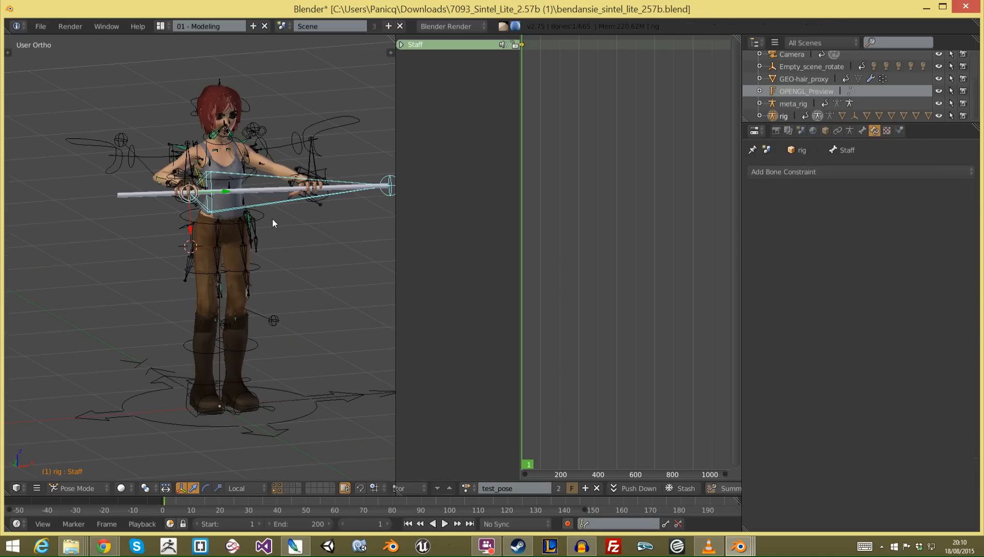
pyautogui.press('r')
pyautogui.click(279, 210)
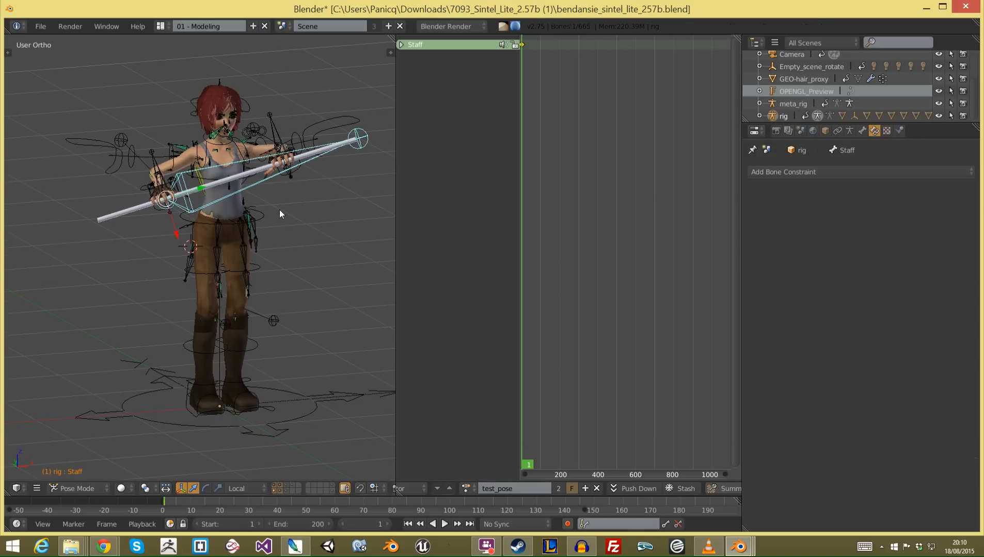
# Step: Move the tilted Staff bone lower in front of the character
pyautogui.moveTo(280, 210); pyautogui.dragTo(321, 198, button='middle')
pyautogui.scroll(2, 321, 198)
pyautogui.press('g')
pyautogui.click(307, 234)
pyautogui.moveTo(307, 235)
pyautogui.mouseDown(button='middle')
pyautogui.moveTo(248, 275)
pyautogui.moveTo(283, 254)
pyautogui.moveTo(306, 215)
pyautogui.mouseUp(button='middle')
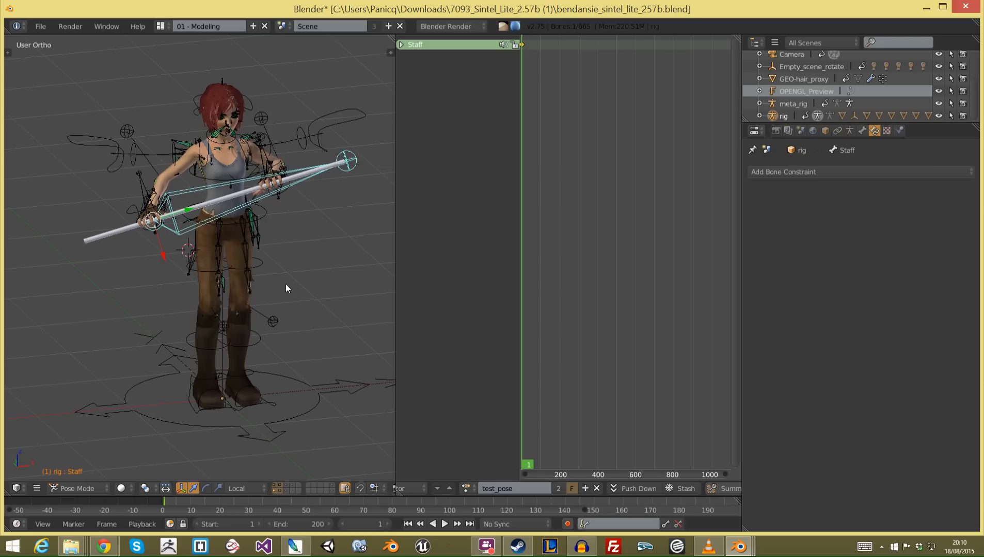
# Step: Reselect the Staff bone and move it to a new position in front of the character's waist
pyautogui.press('a')
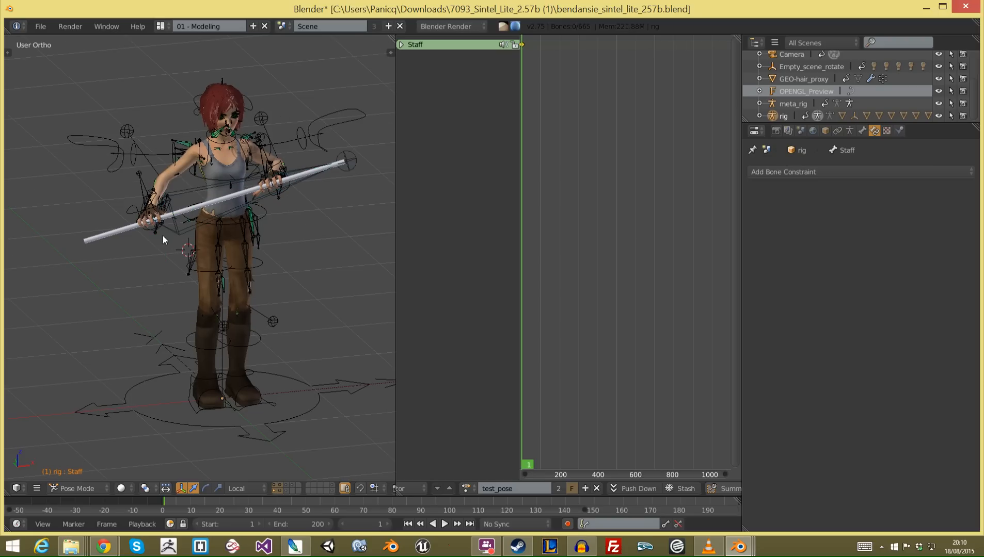
pyautogui.scroll(2, 173, 212)
pyautogui.rightClick(173, 208)
pyautogui.press('a')
pyautogui.rightClick(171, 222)
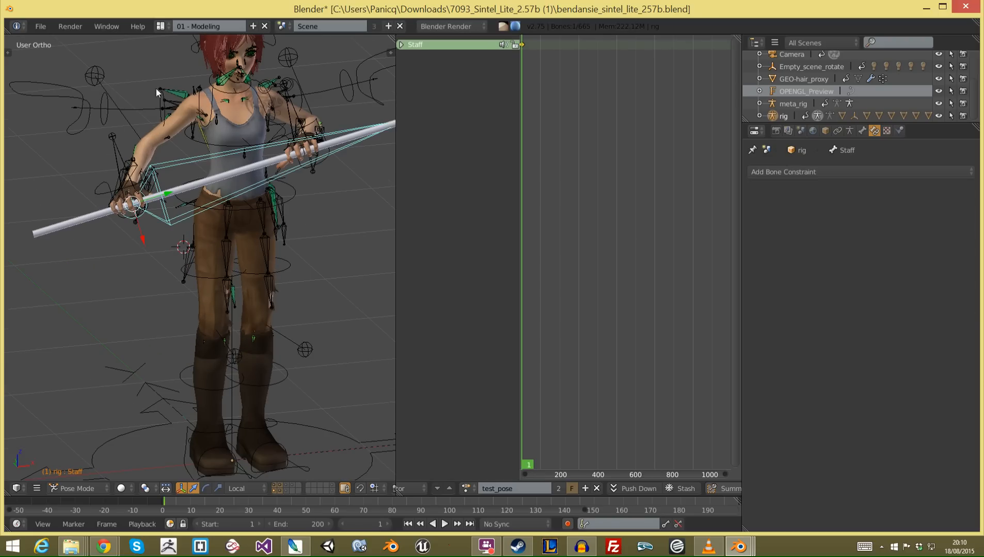
pyautogui.scroll(-2, 274, 223)
pyautogui.press('g')
pyautogui.click(273, 231)
pyautogui.moveTo(274, 232); pyautogui.dragTo(254, 244, button='middle')
pyautogui.press('g')
pyautogui.click(329, 250)
pyautogui.press('a')
pyautogui.rightClick(171, 245)
pyautogui.press('a')
pyautogui.scroll(-2, 311, 225)
pyautogui.scroll(2, 254, 246)
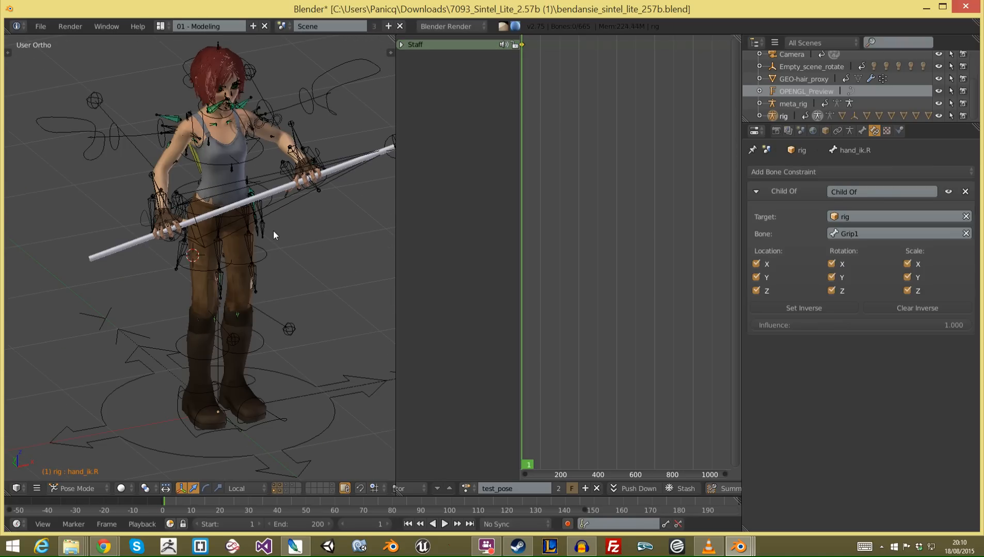
# Step: Clear the rotation and location of all the rig's pose bones
pyautogui.scroll(-1, 239, 304)
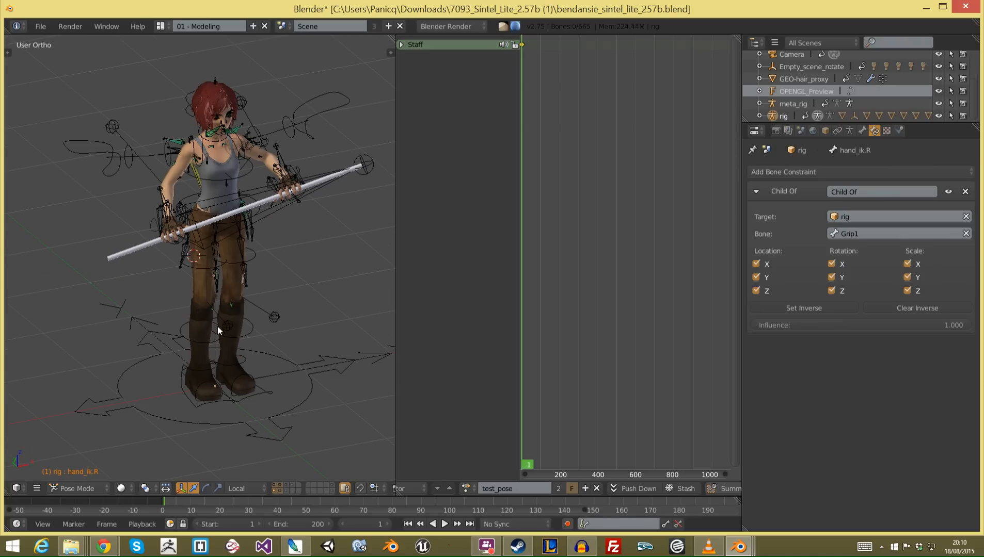
pyautogui.scroll(-1, 236, 304)
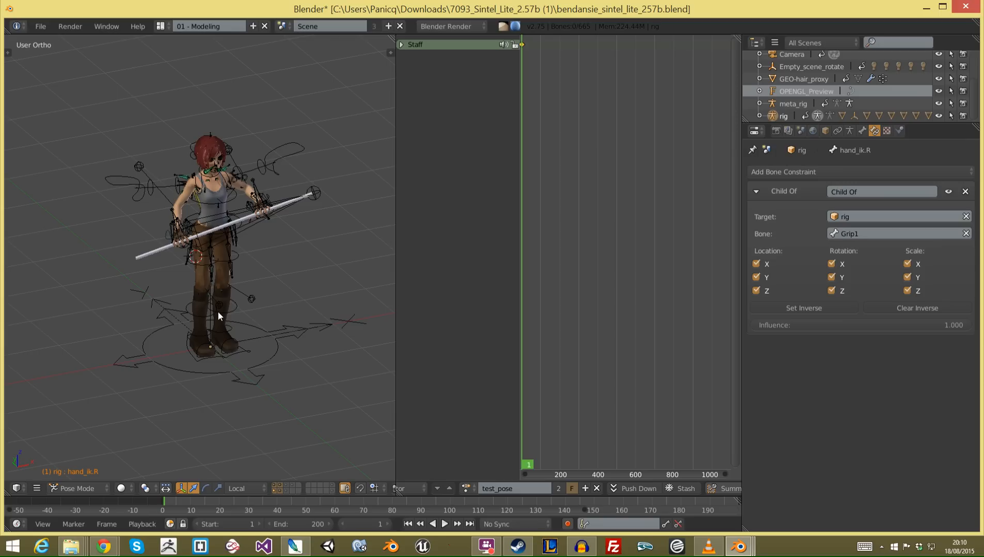
pyautogui.press('a')
pyautogui.hotkey('alt', 'r')
pyautogui.hotkey('alt', 'g')
pyautogui.press('a')
# Step: Delete the Staff bone and both grip bones from the rig in Edit Mode and return to Object Mode
pyautogui.moveTo(188, 310)
pyautogui.mouseDown(button='middle')
pyautogui.moveTo(267, 218)
pyautogui.moveTo(161, 145)
pyautogui.mouseUp(button='middle')
pyautogui.hotkey('ctrl', 'Tab')
pyautogui.press('Tab')
pyautogui.press('x')
pyautogui.click(282, 203)
pyautogui.hotkey('ctrl', 'z')
pyautogui.moveTo(249, 186); pyautogui.dragTo(295, 178, button='middle')
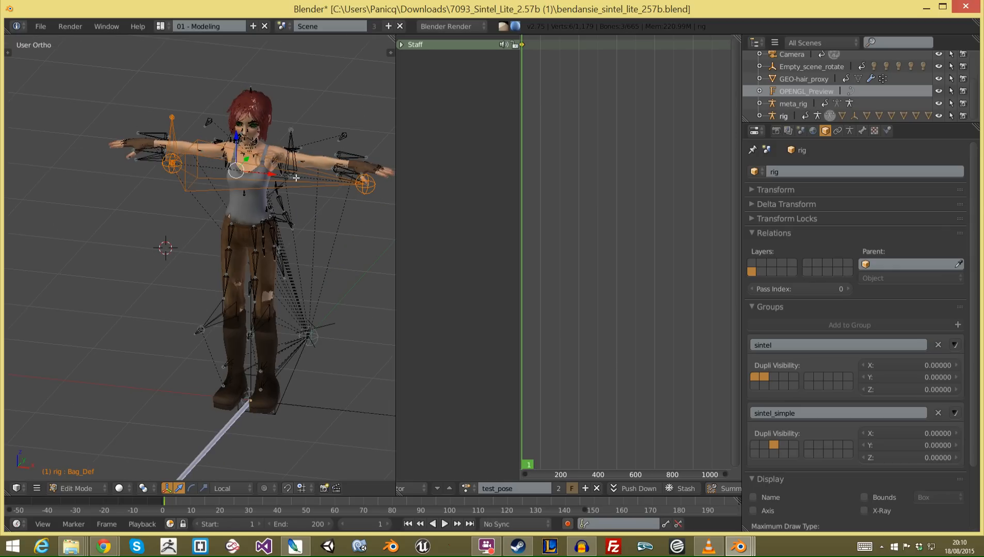
pyautogui.rightClick(293, 156)
pyautogui.press('x')
pyautogui.click(197, 192)
pyautogui.press('a')
pyautogui.press('a')
pyautogui.press('Tab')
pyautogui.press('a')
pyautogui.moveTo(230, 183); pyautogui.dragTo(221, 197, button='middle')
pyautogui.scroll(-4, 197, 366)
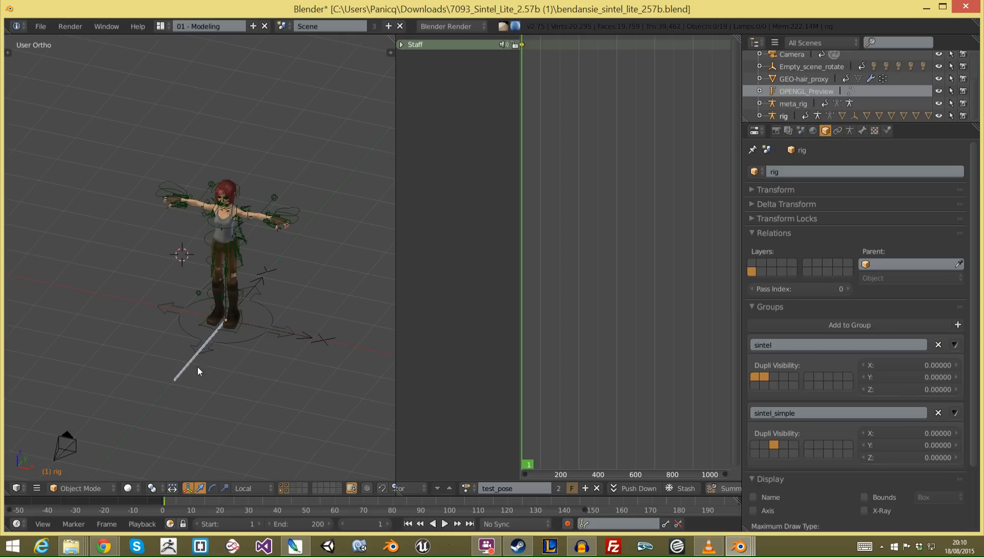
# Step: Rotate the staff cylinder to lie crosswise in front of the character and raise it to chest height
pyautogui.rightClick(181, 375)
pyautogui.press('KP_7')
pyautogui.press('r')
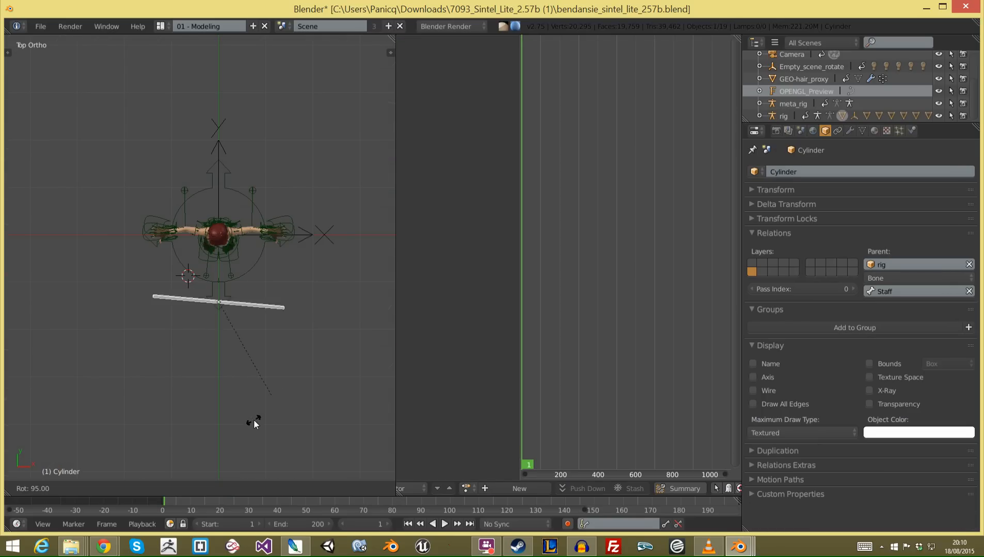
pyautogui.keyDown('ctrl'); pyautogui.click(289, 405); pyautogui.keyUp('ctrl')
pyautogui.press('KP_3')
pyautogui.press('g')
pyautogui.click(280, 250)
pyautogui.press('KP_1')
pyautogui.scroll(5, 275, 252)
pyautogui.press('a')
pyautogui.hotkey('shift', 'a')
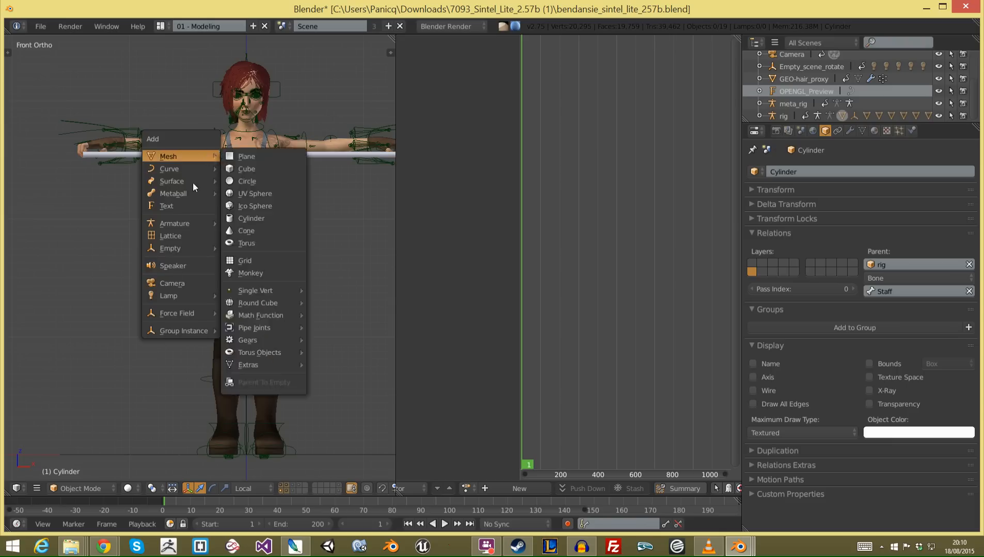
pyautogui.moveTo(197, 247)
pyautogui.click(261, 289)
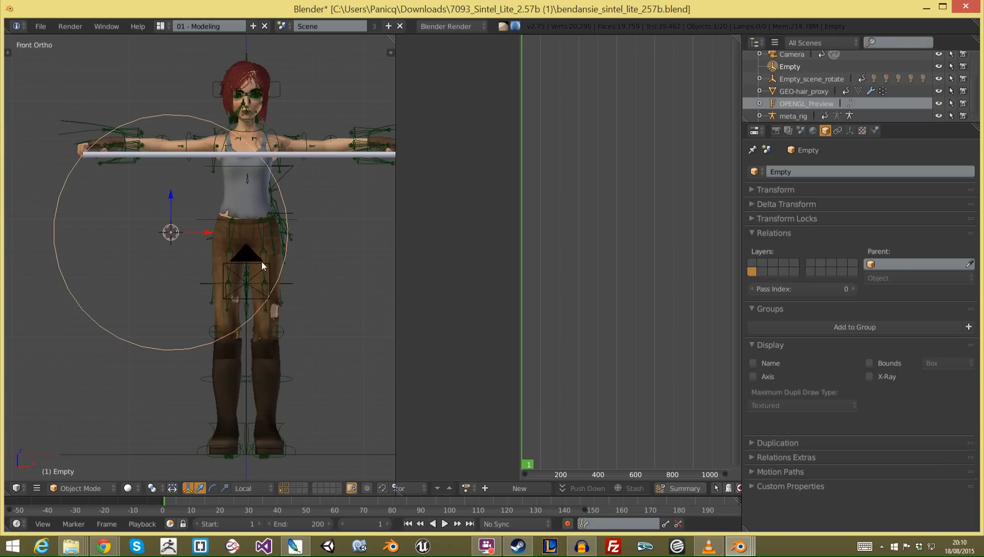
pyautogui.press('s')
pyautogui.click(234, 279)
pyautogui.press('x')
pyautogui.click(236, 281)
# Step: Add a sphere empty, scale it down, and place it around the staff on the character's right-hand side
pyautogui.hotkey('shift', 'a')
pyautogui.moveTo(235, 281)
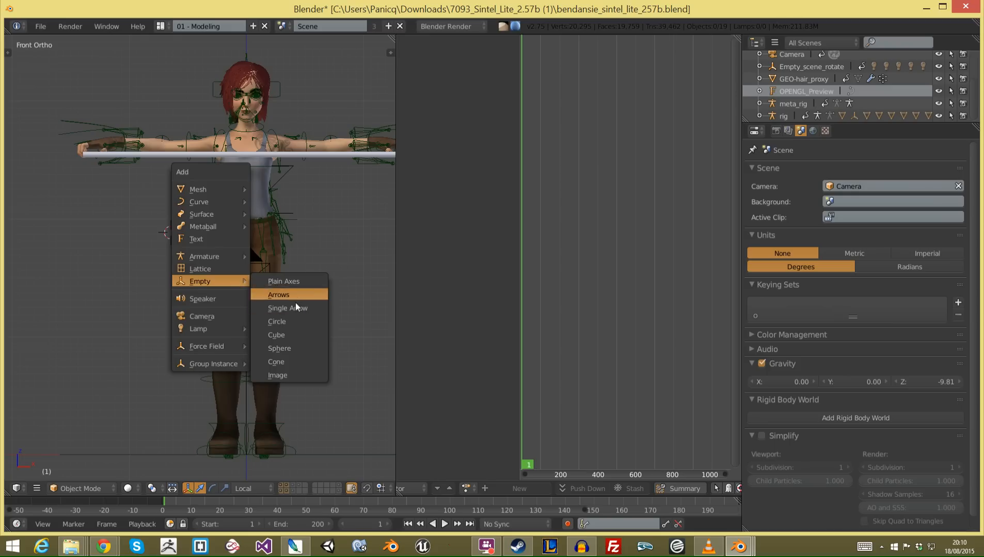
pyautogui.click(298, 346)
pyautogui.press('s')
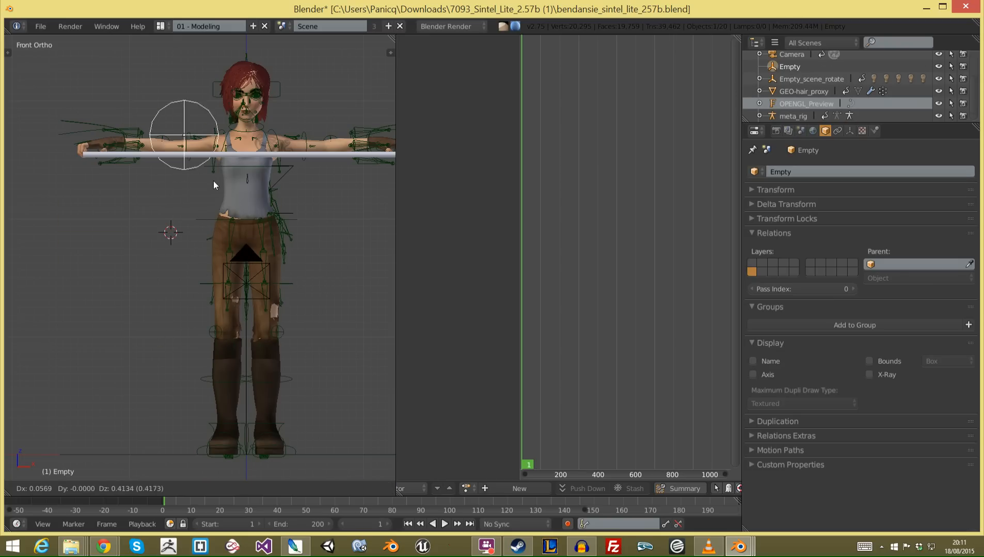
pyautogui.click(212, 185)
pyautogui.press('KP_7')
pyautogui.press('g')
pyautogui.click(127, 351)
# Step: Duplicate the sphere empty and place the copy around the staff on the character's left-hand side
pyautogui.keyDown('shift'); pyautogui.moveTo(243, 350); pyautogui.dragTo(149, 334, button='middle'); pyautogui.keyUp('shift')
pyautogui.hotkey('shift', 'd')
pyautogui.click(273, 330)
pyautogui.moveTo(273, 330); pyautogui.dragTo(168, 73, button='middle')
pyautogui.press('a')
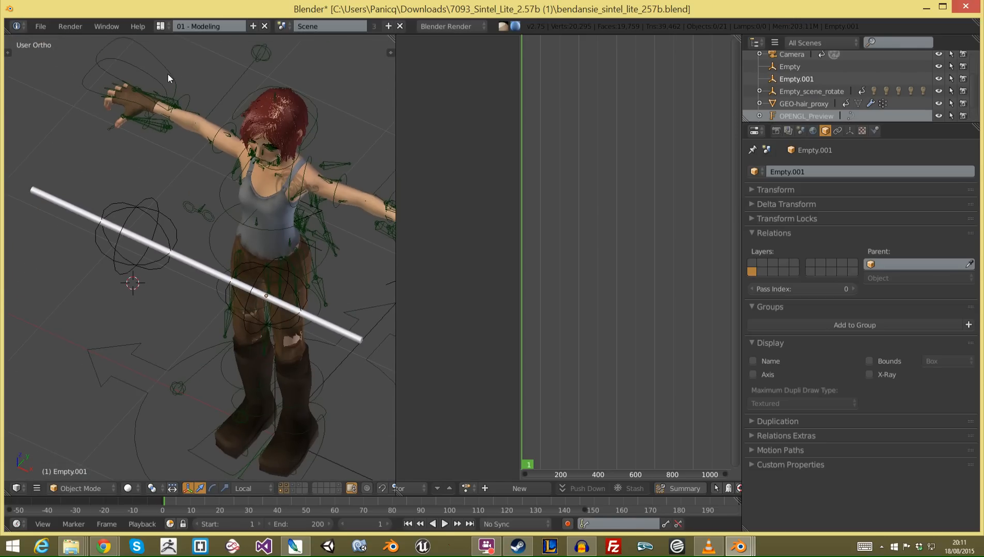
# Step: Add a Child Of constraint to the rig's hand.R bone in Pose Mode with Empty as its target
pyautogui.rightClick(168, 73)
pyautogui.hotkey('ctrl', 'Tab')
pyautogui.rightClick(170, 71)
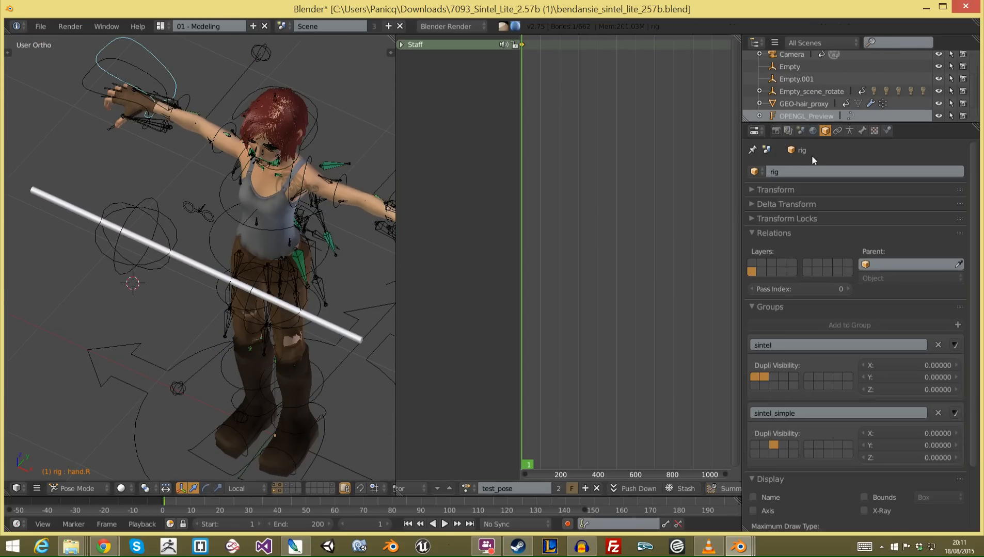
pyautogui.click(874, 131)
pyautogui.click(812, 172)
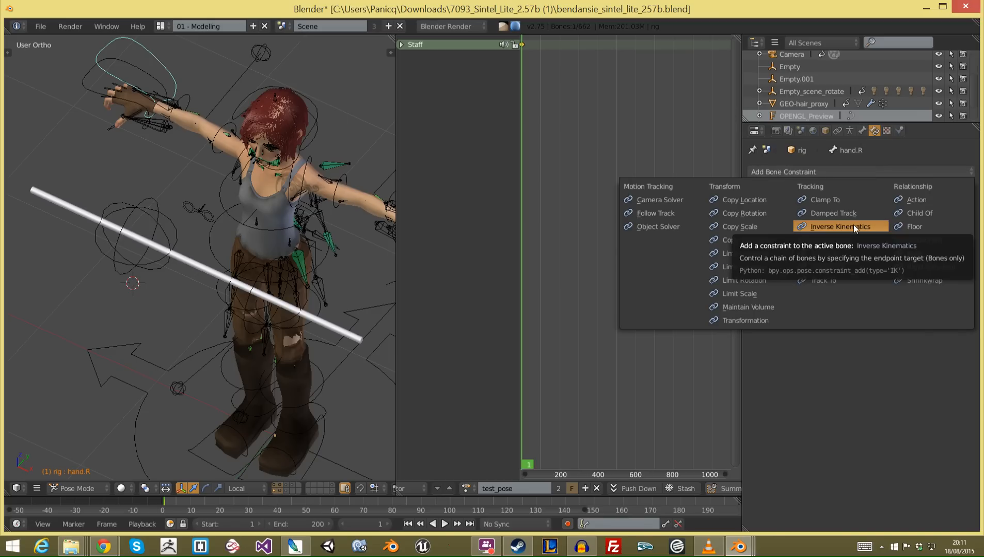
pyautogui.click(917, 214)
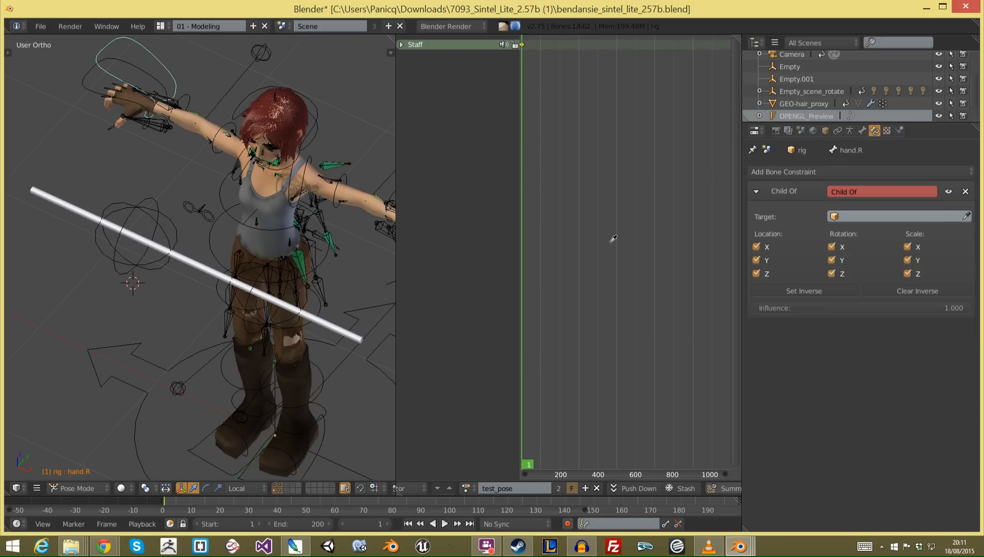
pyautogui.click(143, 210)
pyautogui.scroll(-3, 232, 223)
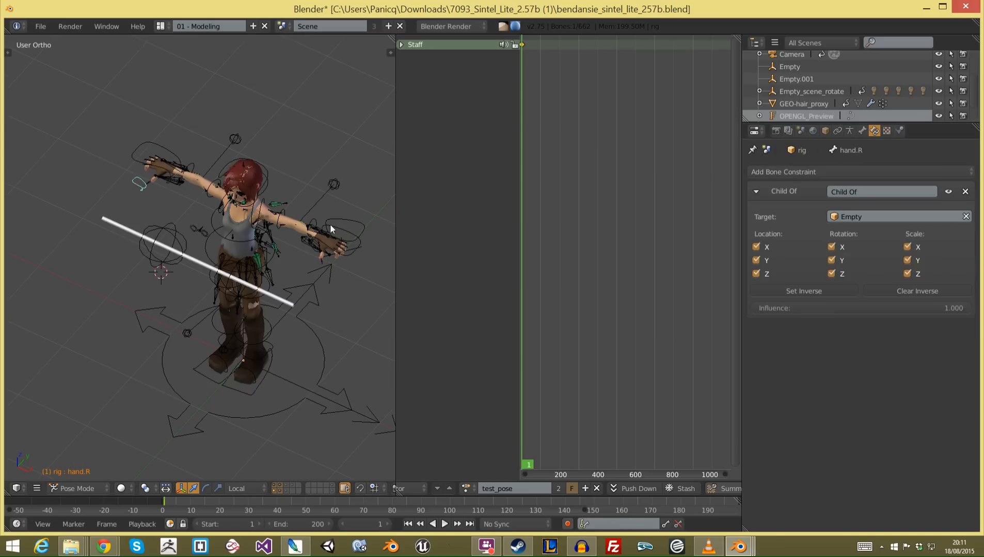
# Step: Move and rotate the hand_ik.R bone so the right hand rests on the staff
pyautogui.rightClick(178, 158)
pyautogui.moveTo(269, 145); pyautogui.dragTo(238, 210, button='middle')
pyautogui.press('g')
pyautogui.click(189, 296)
pyautogui.press('r')
pyautogui.click(244, 192)
pyautogui.press('g')
pyautogui.click(215, 214)
pyautogui.press('KP_1')
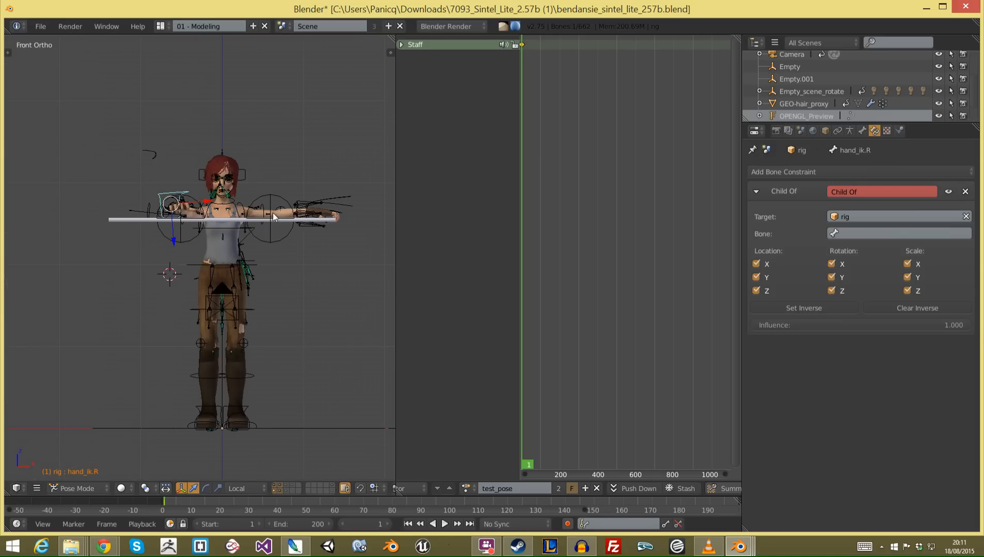
pyautogui.moveTo(273, 212); pyautogui.dragTo(215, 230, button='middle')
# Step: Add a Child Of constraint to the hand.L bone with Empty.001 as its target
pyautogui.rightClick(361, 210)
pyautogui.moveTo(362, 210); pyautogui.dragTo(378, 247, button='middle')
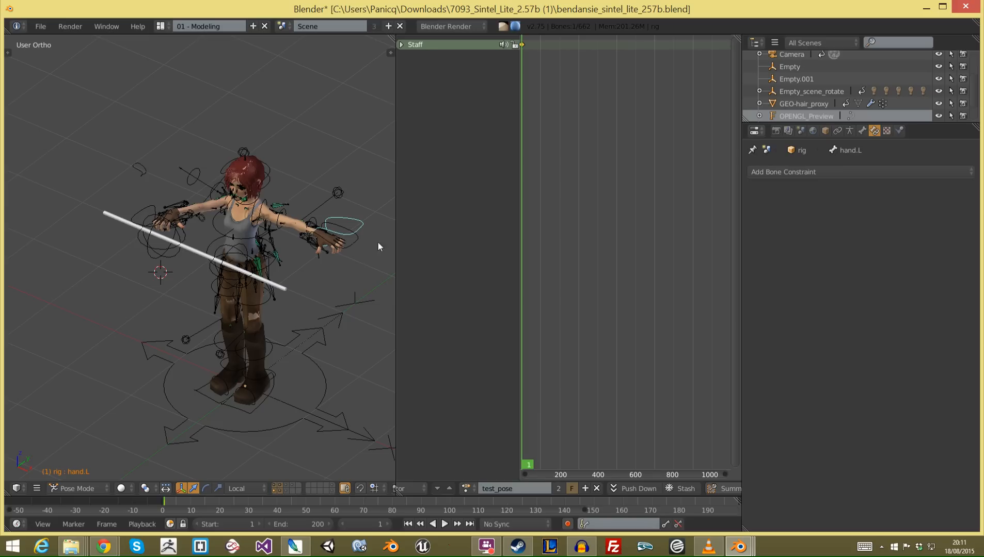
pyautogui.click(816, 173)
pyautogui.click(939, 213)
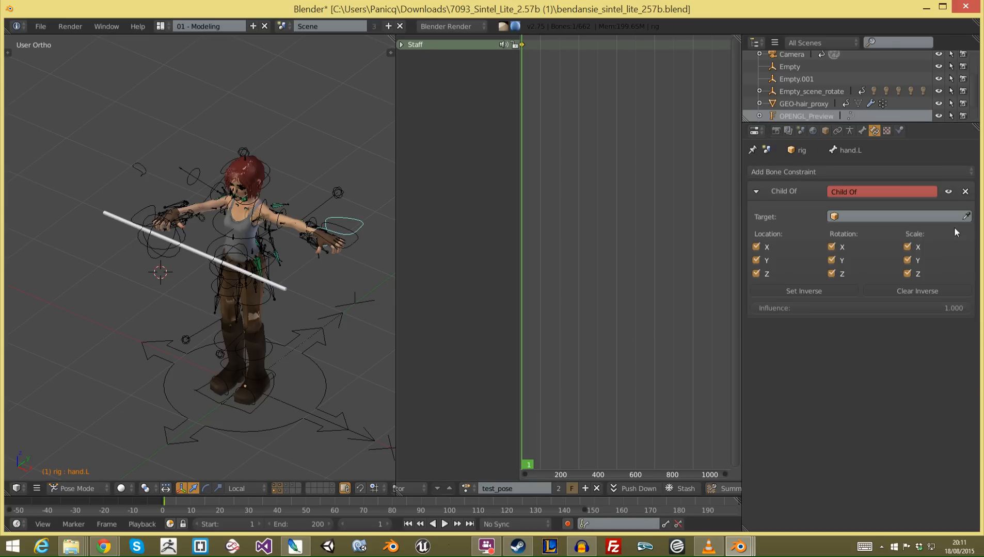
pyautogui.click(215, 271)
pyautogui.moveTo(211, 272); pyautogui.dragTo(330, 285, button='middle')
# Step: Move and rotate the hand_ik.L bone so the left hand reaches the staff beside the second empty
pyautogui.rightClick(330, 283)
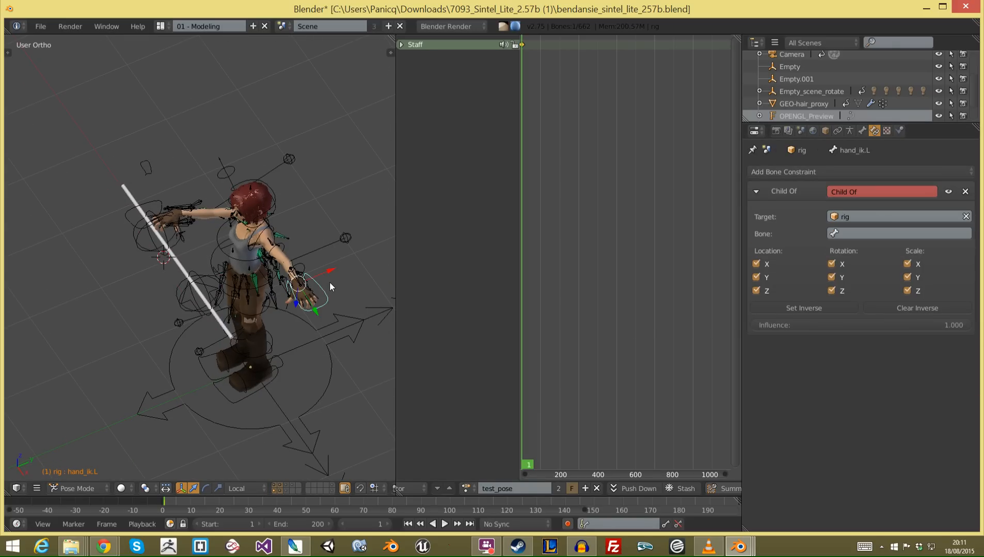
pyautogui.press('KP_7')
pyautogui.press('r')
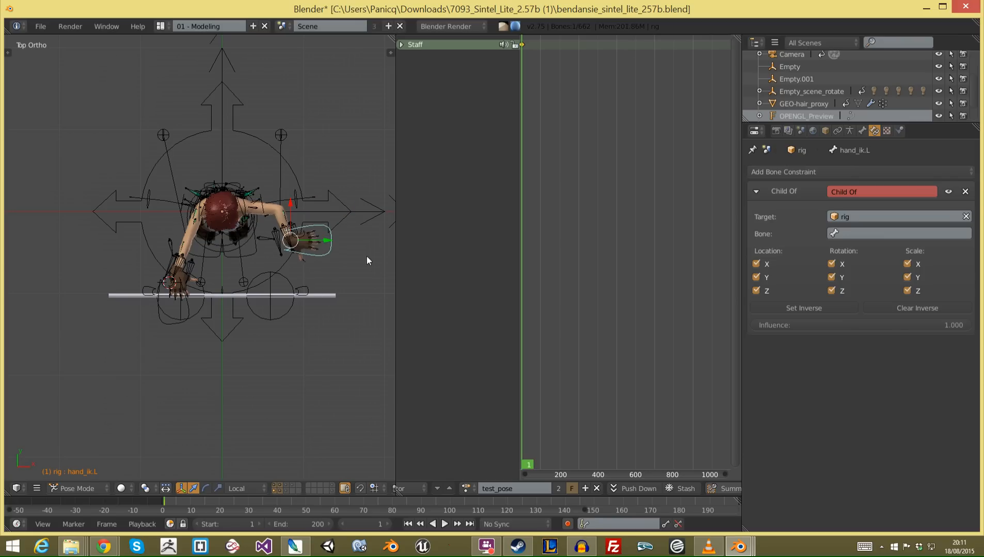
pyautogui.click(285, 327)
pyautogui.press('g')
pyautogui.click(263, 361)
pyautogui.press('r')
pyautogui.click(289, 333)
pyautogui.press('a')
# Step: Try moving the sphere empty near the right hand to test its control of the hand
pyautogui.moveTo(234, 306); pyautogui.dragTo(122, 224, button='middle')
pyautogui.rightClick(169, 278)
pyautogui.press('g')
pyautogui.click(177, 256)
pyautogui.scroll(4, 122, 223)
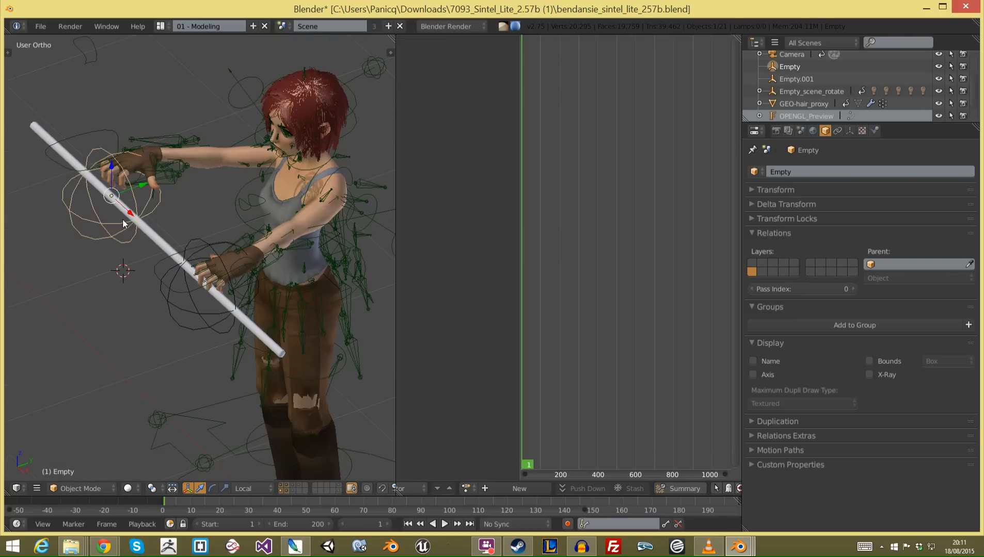
# Step: Replace the rig target of the hand_ik.R bone's Child Of constraint with Empty
pyautogui.rightClick(124, 130)
pyautogui.rightClick(109, 128)
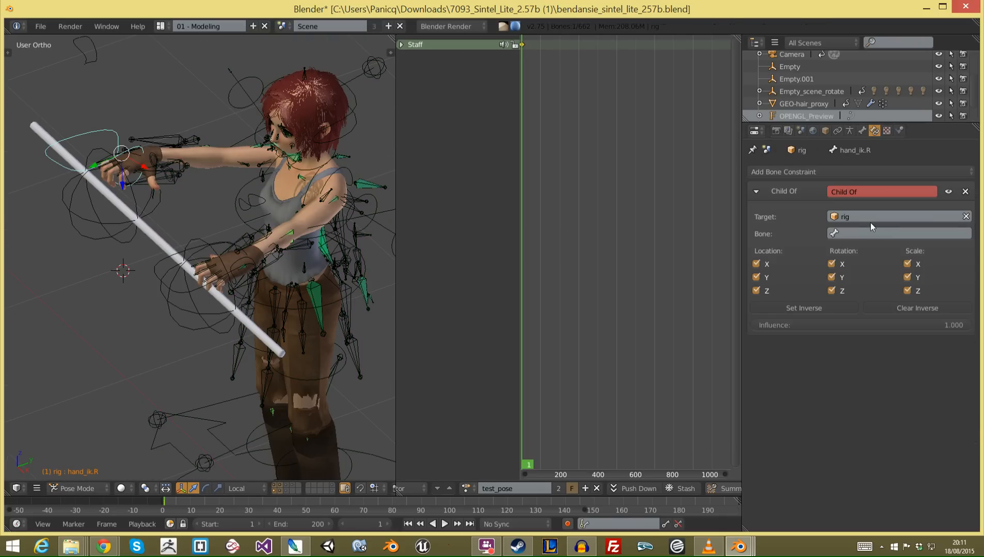
pyautogui.click(965, 216)
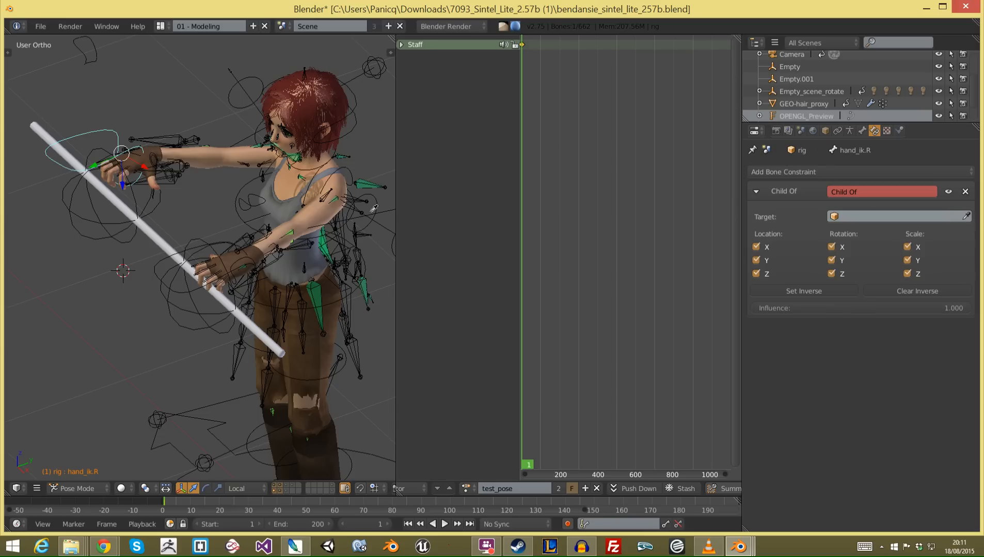
pyautogui.click(92, 219)
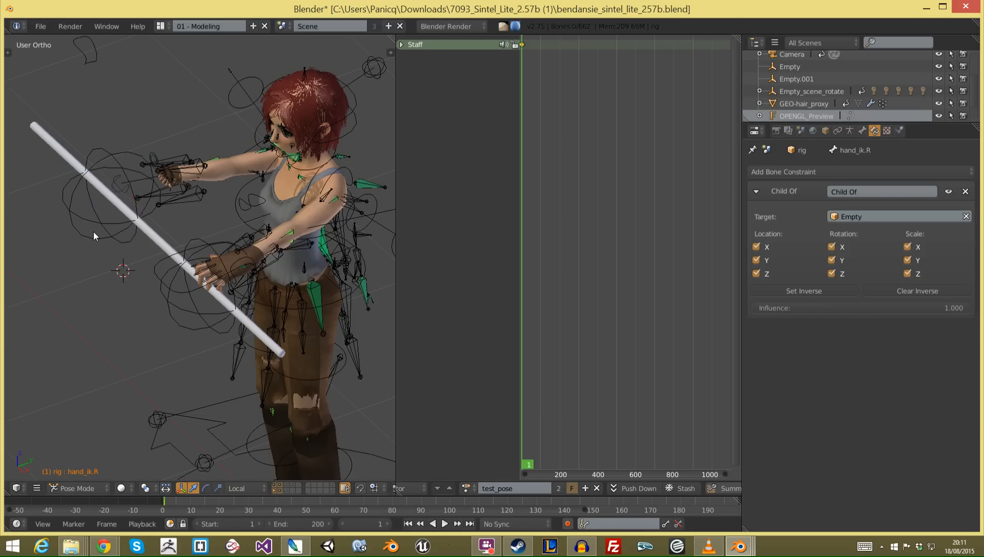
# Step: Try moving and scaling the Empty that controls the right hand
pyautogui.rightClick(94, 232)
pyautogui.press('g')
pyautogui.click(160, 196)
pyautogui.moveTo(160, 196); pyautogui.dragTo(193, 152, button='middle')
pyautogui.press('s')
pyautogui.rightClick(200, 242)
# Step: Examine the right hand's position relative to the staff and inspect the finger_ring.R and hand.R bones' constraints
pyautogui.scroll(-3, 199, 242)
pyautogui.moveTo(200, 242); pyautogui.dragTo(157, 261, button='middle')
pyautogui.scroll(3, 178, 161)
pyautogui.rightClick(178, 161)
pyautogui.moveTo(178, 161); pyautogui.dragTo(159, 235, button='middle')
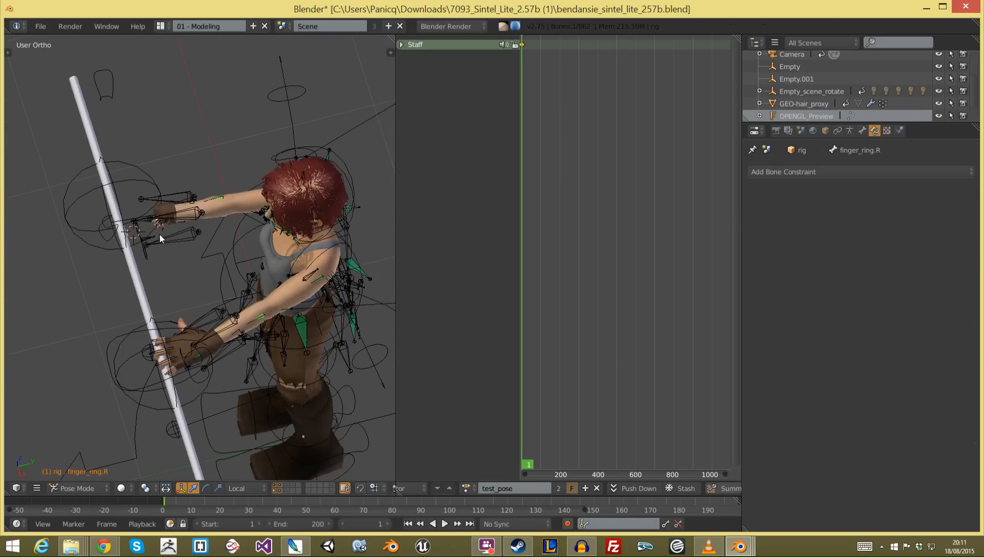
pyautogui.scroll(-5, 158, 234)
pyautogui.rightClick(158, 196)
pyautogui.scroll(-3, 135, 303)
pyautogui.moveTo(135, 306); pyautogui.dragTo(198, 282, button='middle')
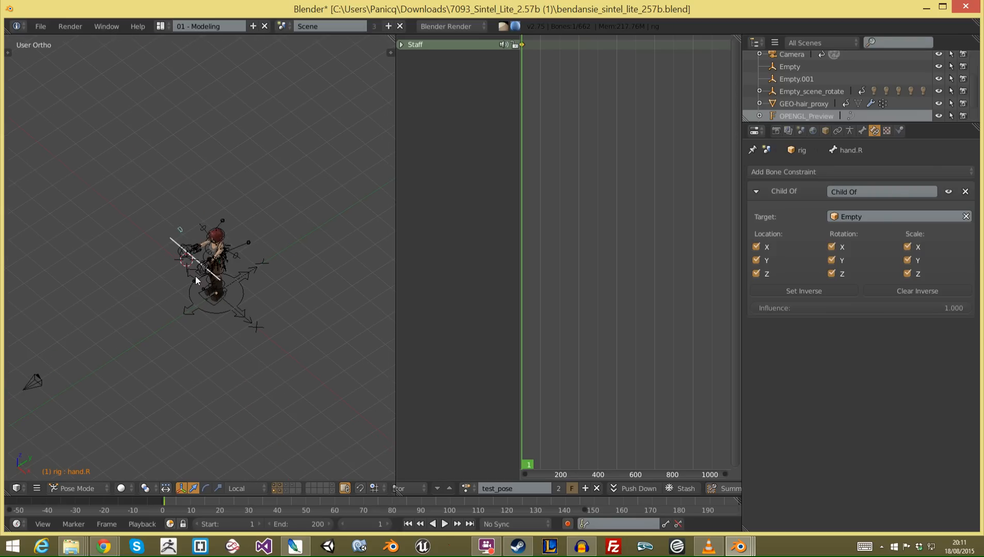
pyautogui.scroll(3, 198, 281)
pyautogui.rightClick(195, 278)
# Step: Undo the test edits of the Empty and the target change on the hand_ik.R bone's constraint
pyautogui.hotkey('ctrl', 'z')
pyautogui.hotkey('ctrl', 'z')
pyautogui.scroll(6, 190, 269)
pyautogui.hotkey('ctrl', 'z')
pyautogui.hotkey('ctrl', 'z')
pyautogui.hotkey('ctrl', 'z')
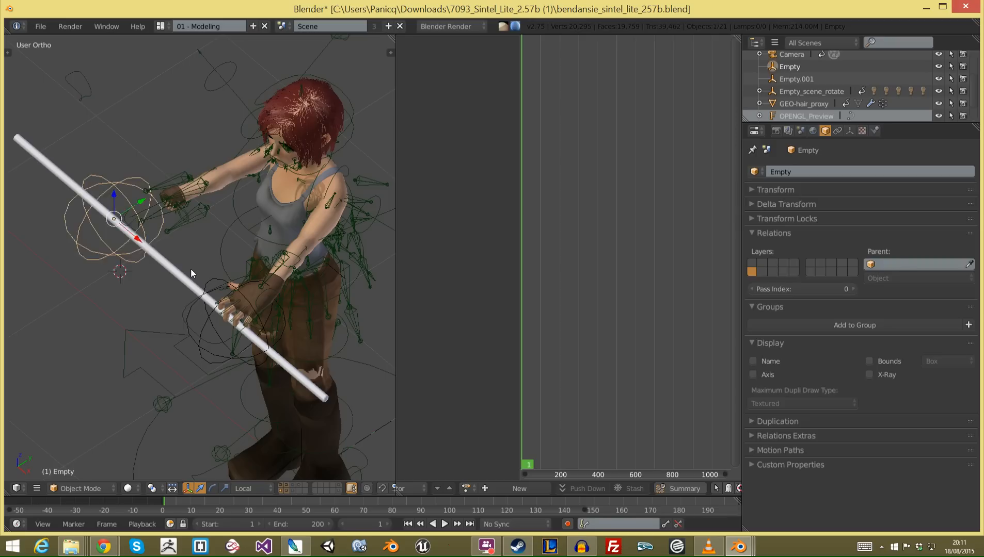
pyautogui.press('a')
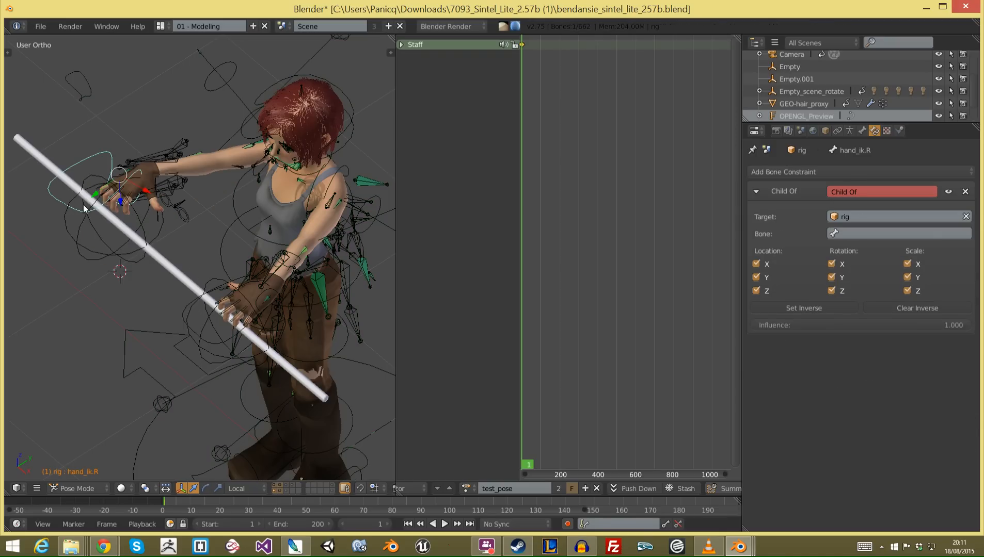
# Step: Set the hand_ik.R bone's Child Of target to Empty and apply Set Inverse
pyautogui.click(965, 217)
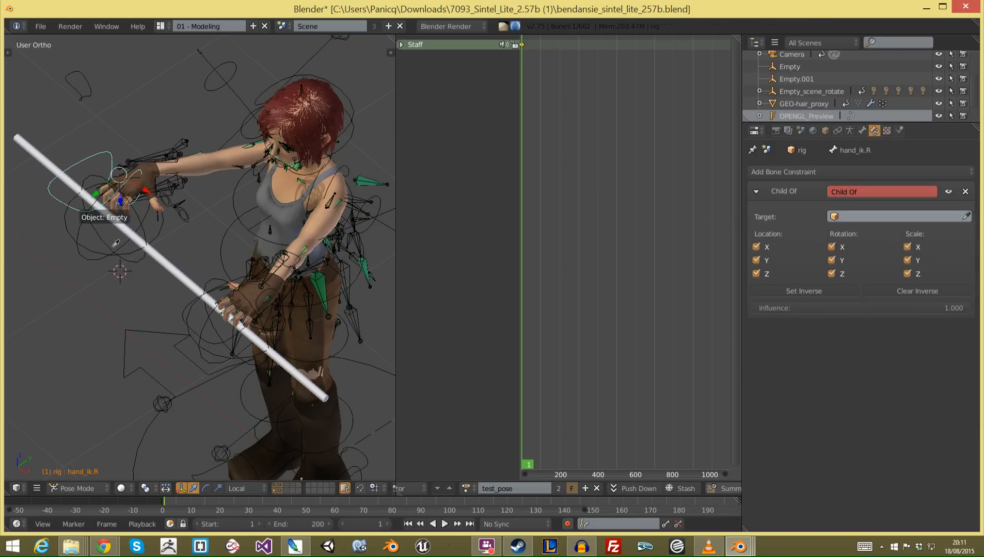
pyautogui.click(93, 253)
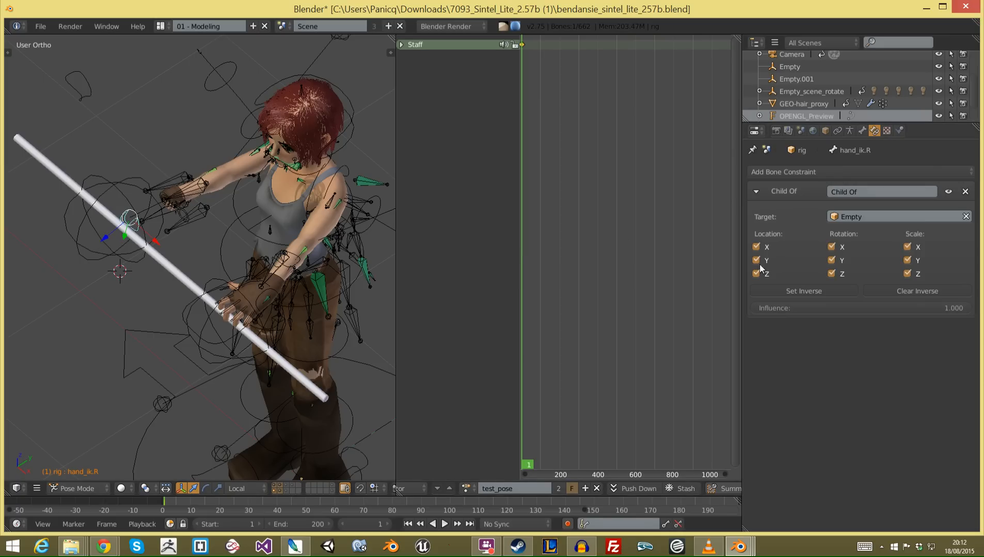
pyautogui.click(806, 291)
pyautogui.moveTo(116, 204); pyautogui.dragTo(134, 232, button='middle')
# Step: Test-move Empty and Empty.001 in turn to check how the hands follow, cancelling each move
pyautogui.press('a')
pyautogui.rightClick(113, 244)
pyautogui.press('g')
pyautogui.rightClick(151, 217)
pyautogui.press('a')
pyautogui.rightClick(168, 310)
pyautogui.moveTo(168, 310); pyautogui.dragTo(190, 296, button='middle')
pyautogui.rightClick(191, 297)
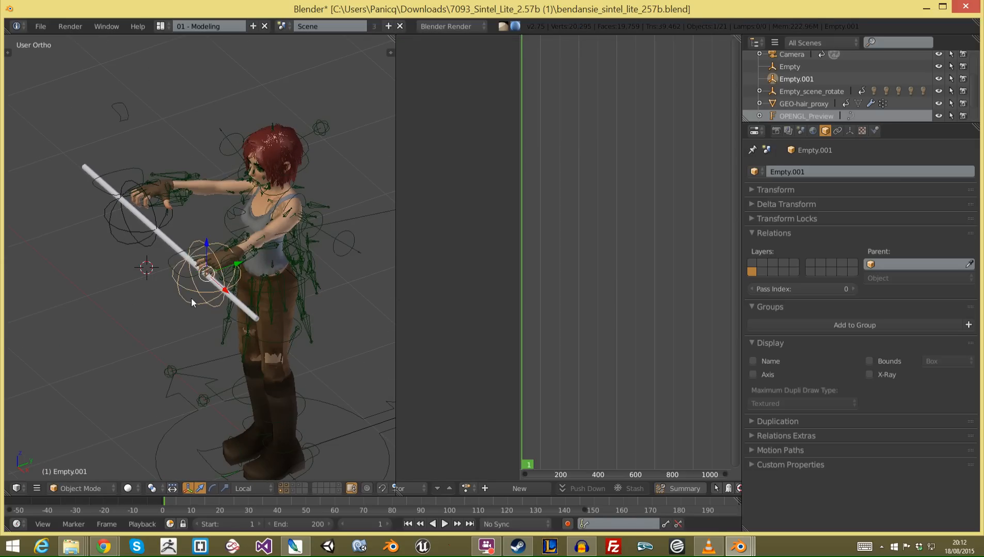
pyautogui.press('g')
pyautogui.rightClick(200, 289)
# Step: Set the hand_ik.L bone's Child Of target to Empty.001 and apply Set Inverse
pyautogui.moveTo(232, 272); pyautogui.dragTo(193, 269, button='middle')
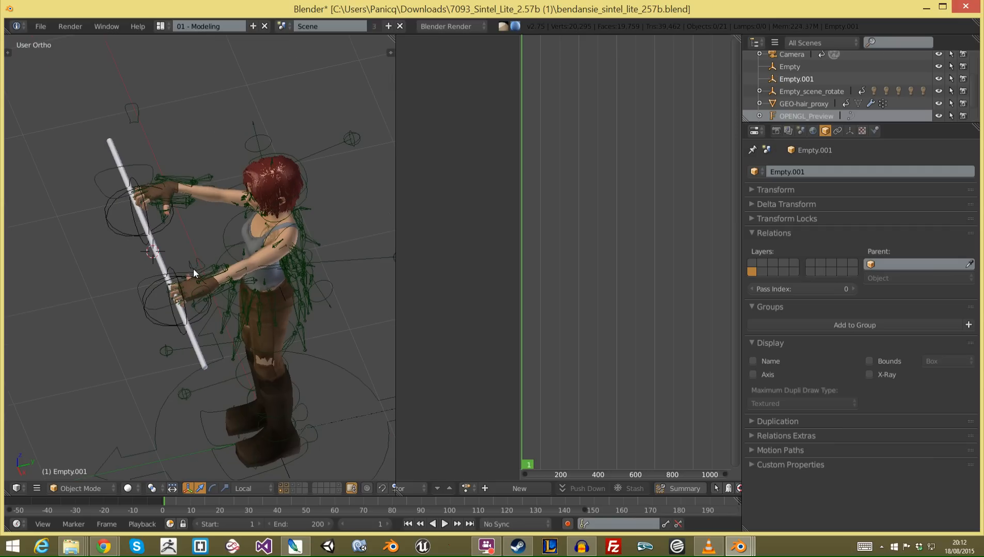
pyautogui.rightClick(193, 269)
pyautogui.rightClick(178, 276)
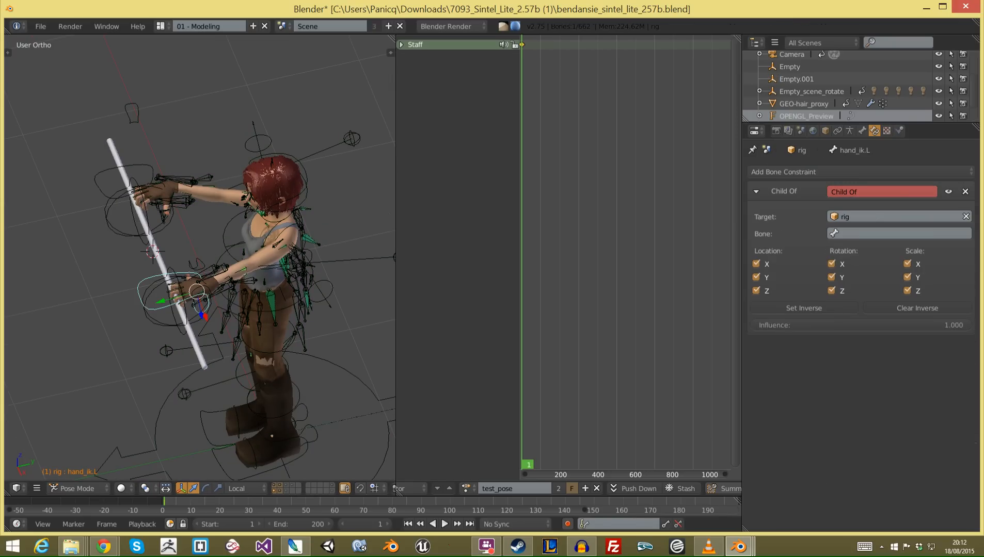
pyautogui.click(966, 216)
pyautogui.click(163, 321)
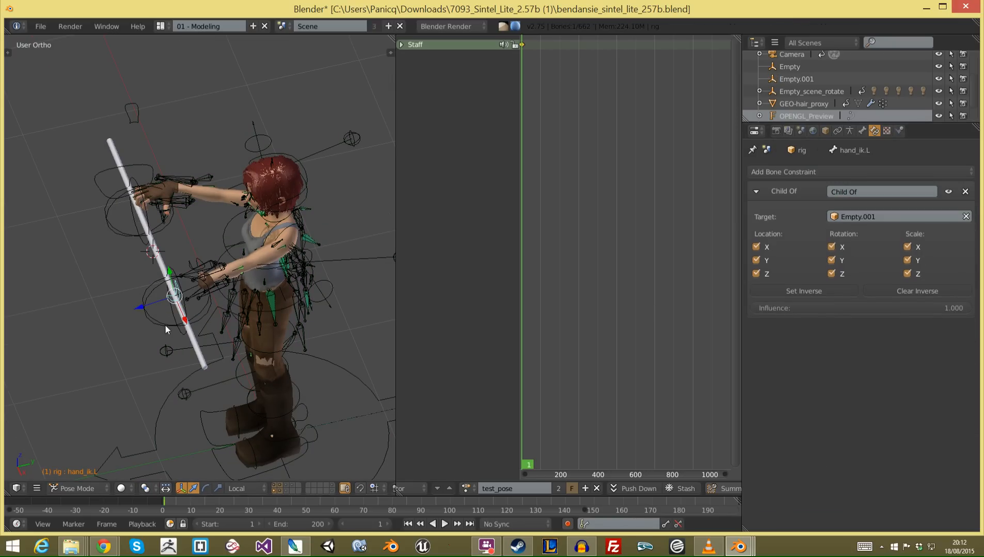
# Step: Test-move the hand_ik.L bone and Empty.001 to check the left hand's control, reverting both moves
pyautogui.press('g')
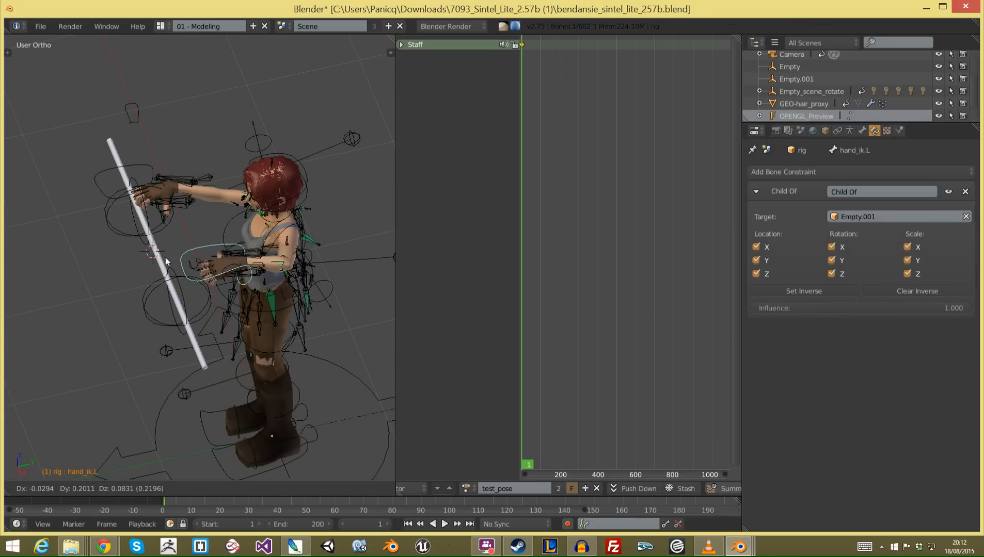
pyautogui.rightClick(199, 264)
pyautogui.press('a')
pyautogui.rightClick(145, 314)
pyautogui.press('g')
pyautogui.click(166, 296)
pyautogui.hotkey('ctrl', 'z')
# Step: Parent both sphere empties, Empty and Empty.001, to the staff cylinder with the Object parent type
pyautogui.moveTo(112, 272); pyautogui.dragTo(181, 256, button='middle')
pyautogui.scroll(1, 107, 219)
pyautogui.keyDown('shift'); pyautogui.rightClick(108, 229); pyautogui.keyUp('shift')
pyautogui.moveTo(297, 232); pyautogui.dragTo(321, 243, button='middle')
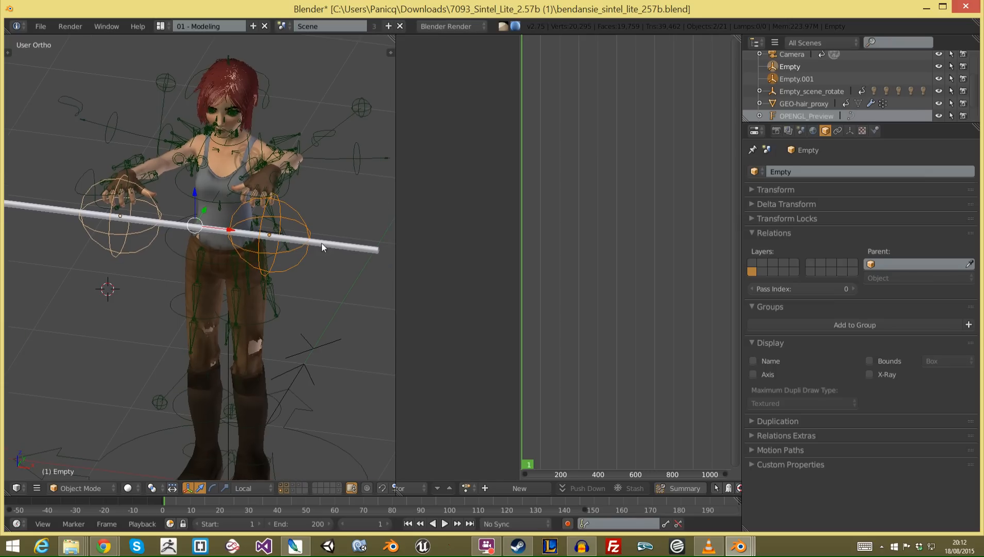
pyautogui.rightClick(325, 244)
pyautogui.hotkey('ctrl', 'p')
pyautogui.press('Down')
pyautogui.press('Down')
pyautogui.press('Up')
pyautogui.press('Up')
pyautogui.click(330, 241)
# Step: Test-move the staff cylinder several times to check how the empties and hands follow, cancelling each move
pyautogui.rightClick(331, 240)
pyautogui.press('g')
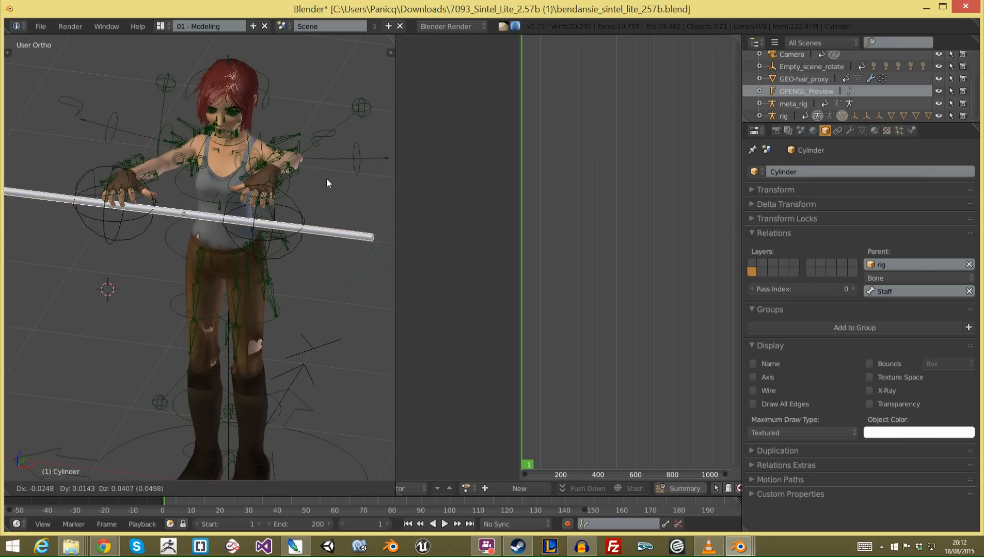
pyautogui.click(146, 222)
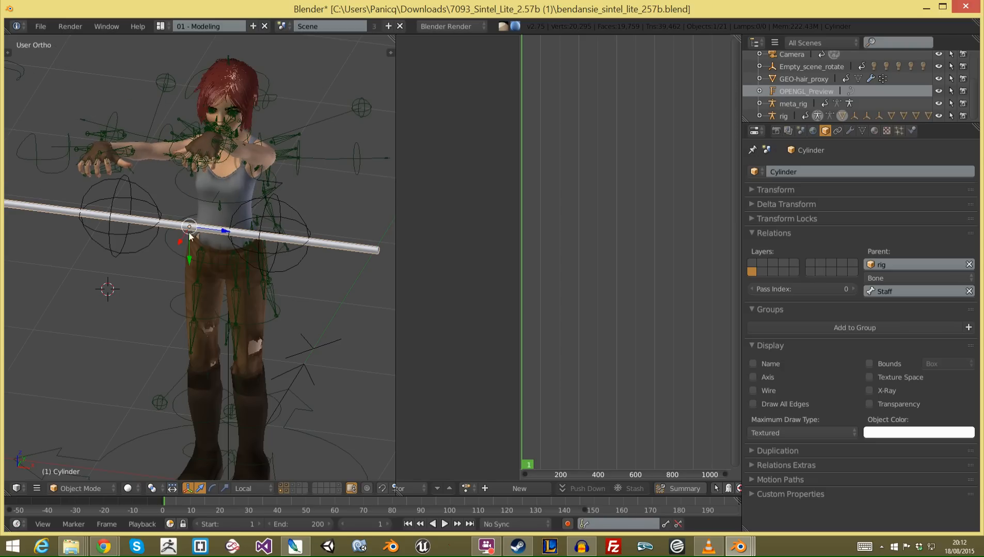
pyautogui.press('g')
pyautogui.rightClick(127, 223)
pyautogui.scroll(-1, 157, 202)
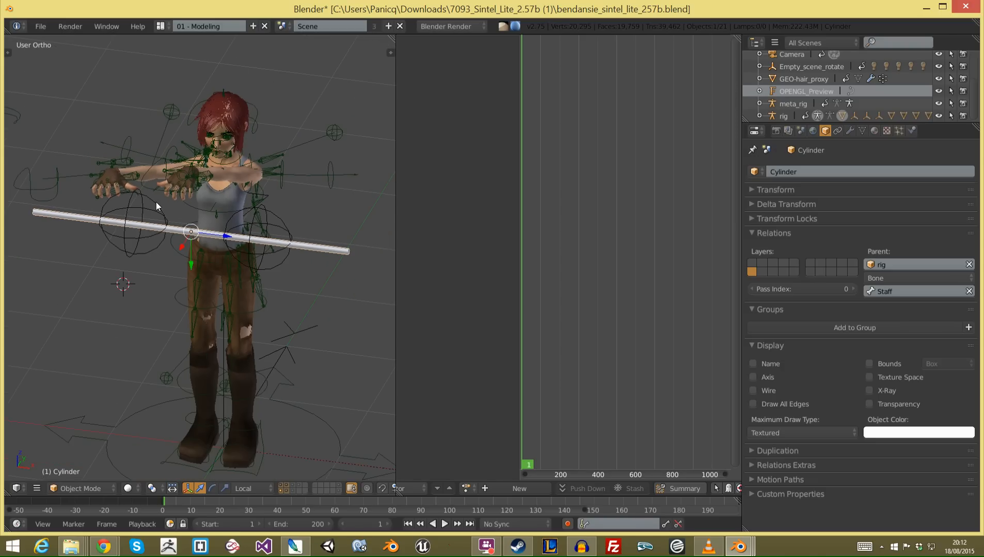
pyautogui.moveTo(156, 203); pyautogui.dragTo(183, 200, button='middle')
pyautogui.press('g')
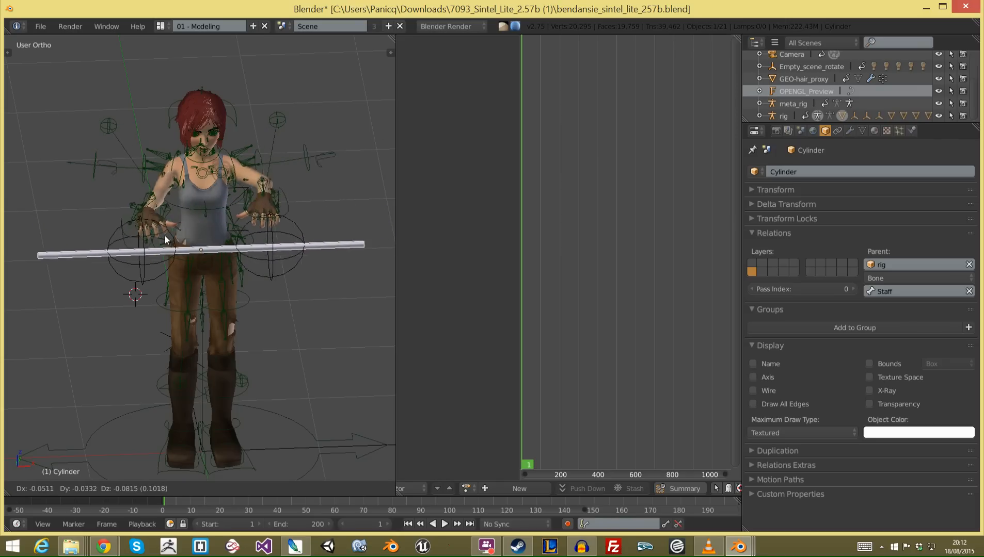
pyautogui.rightClick(176, 206)
# Step: Widen the 3D viewport by shrinking the neighbouring Action Editor area
pyautogui.moveTo(221, 209); pyautogui.dragTo(235, 237, button='middle')
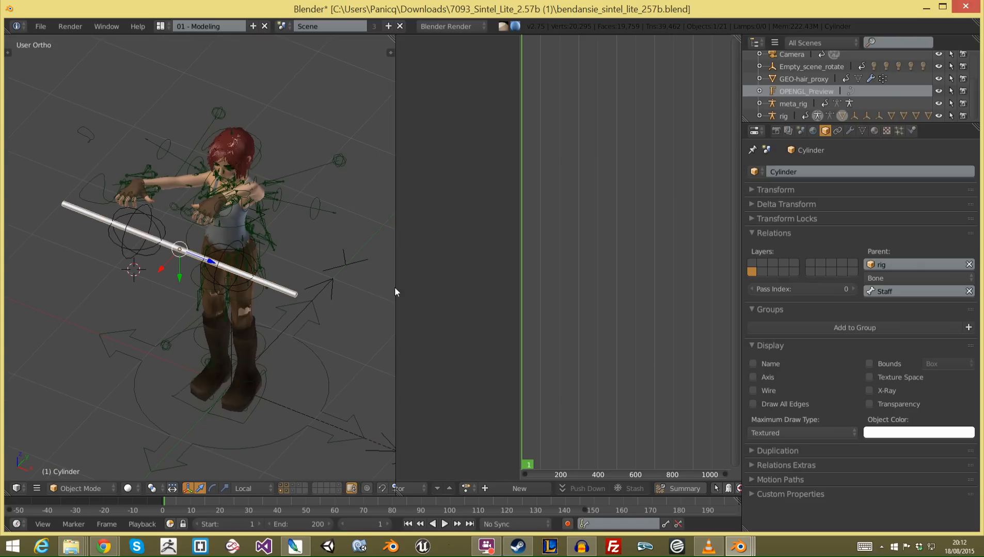
pyautogui.moveTo(395, 296); pyautogui.dragTo(527, 310)
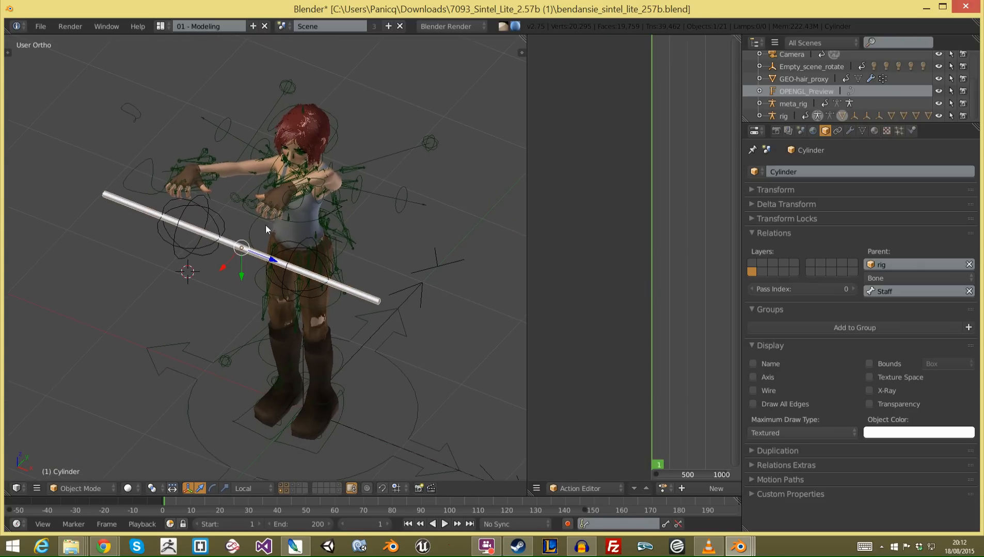
pyautogui.scroll(2, 272, 199)
# Step: Inspect the control chain by selecting hand_ik.L, Empty.001, the staff cylinder, Empty and hand_ik.R in turn
pyautogui.rightClick(244, 202)
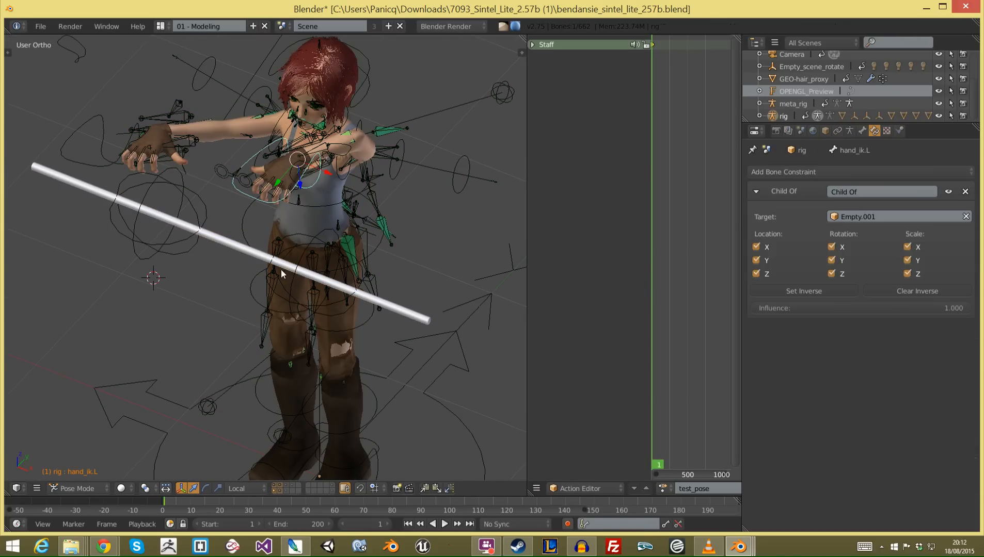
pyautogui.moveTo(282, 270); pyautogui.dragTo(263, 274, button='middle')
pyautogui.rightClick(242, 257)
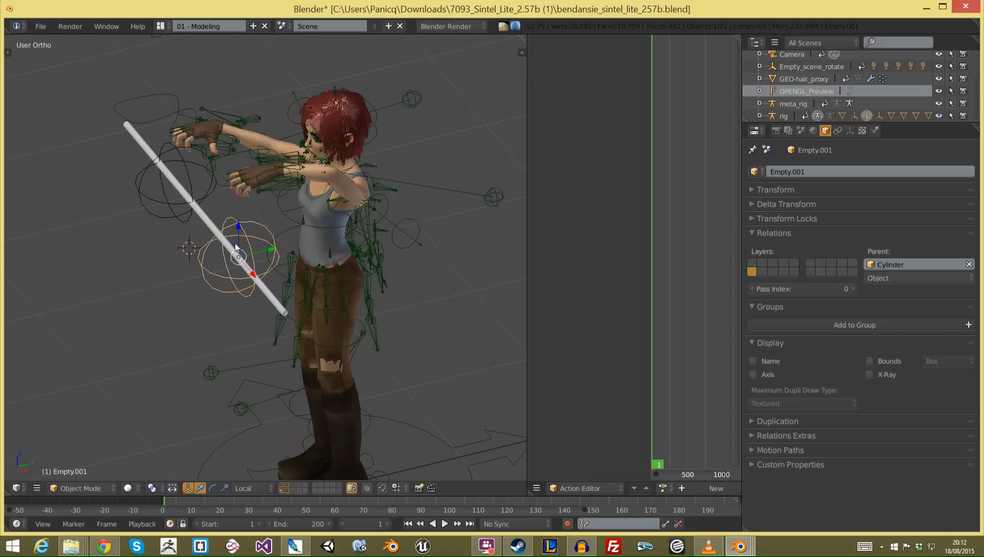
pyautogui.rightClick(208, 223)
pyautogui.moveTo(209, 221); pyautogui.dragTo(204, 226, button='middle')
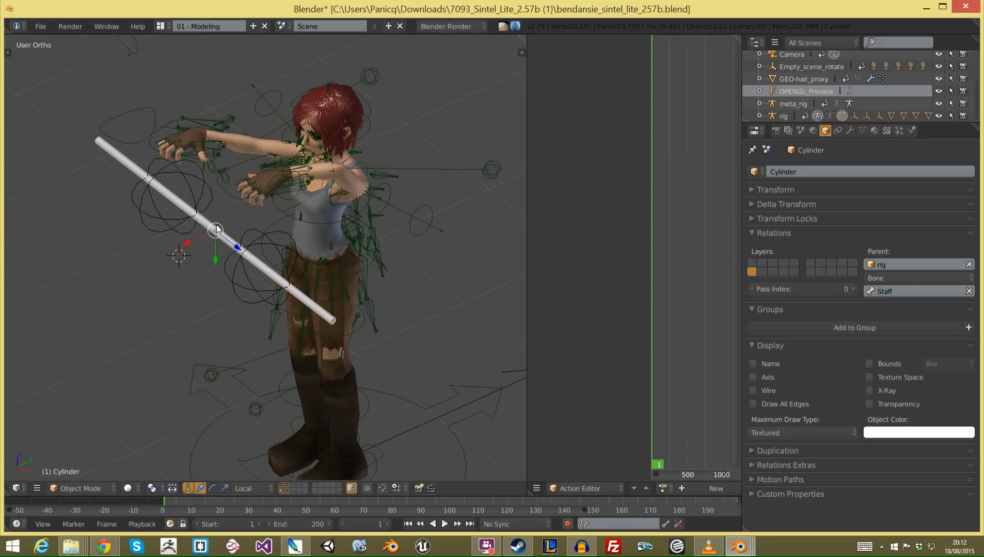
pyautogui.rightClick(193, 199)
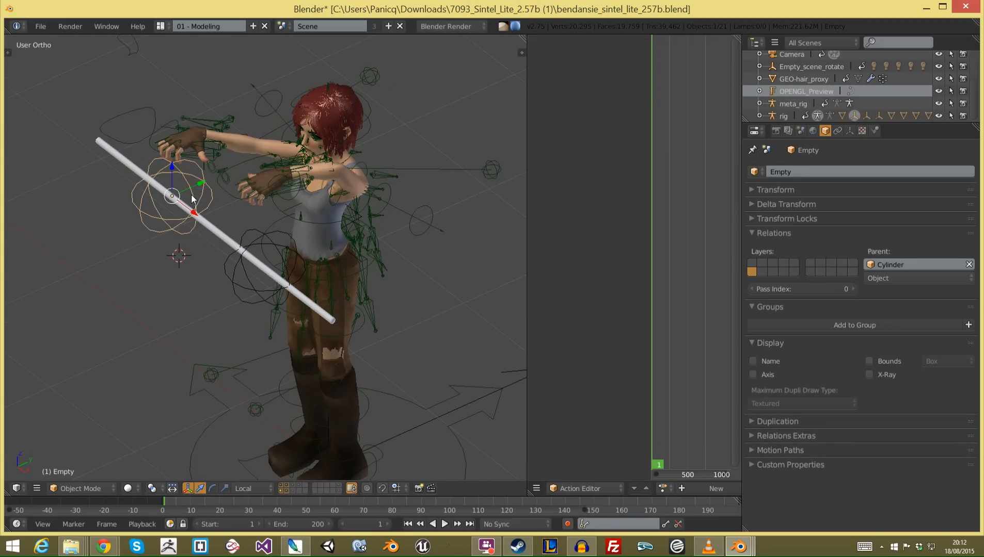
pyautogui.rightClick(140, 109)
# Step: Sketch a Grease Pencil line linking the two hands by way of the staff, erase it, and reselect the staff cylinder
pyautogui.moveTo(267, 187)
pyautogui.mouseDown()
pyautogui.moveTo(259, 273)
pyautogui.moveTo(197, 249)
pyautogui.moveTo(141, 173)
pyautogui.moveTo(132, 123)
pyautogui.moveTo(138, 140)
pyautogui.mouseUp()
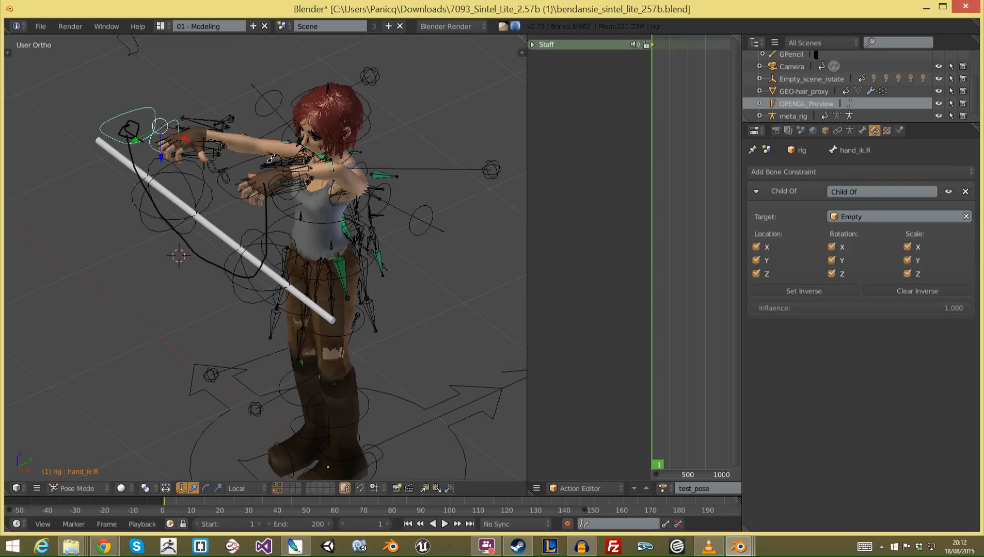
pyautogui.moveTo(262, 168)
pyautogui.mouseDown()
pyautogui.moveTo(256, 177)
pyautogui.moveTo(270, 168)
pyautogui.mouseUp()
pyautogui.moveTo(267, 168); pyautogui.dragTo(264, 200, button='right')
pyautogui.scroll(-4, 265, 205)
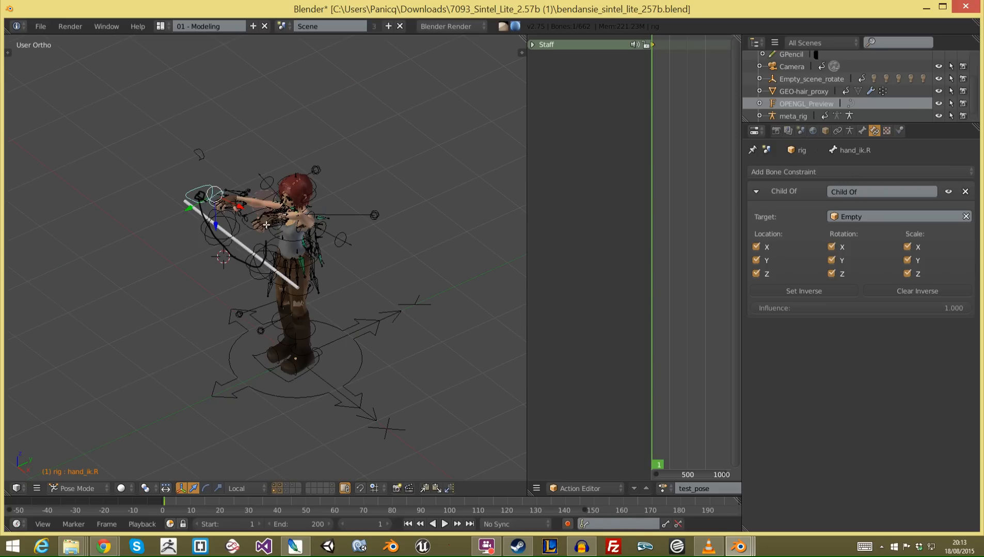
pyautogui.scroll(4, 232, 247)
pyautogui.click(221, 240)
pyautogui.moveTo(221, 240); pyautogui.dragTo(201, 193, button='middle')
pyautogui.scroll(3, 245, 268)
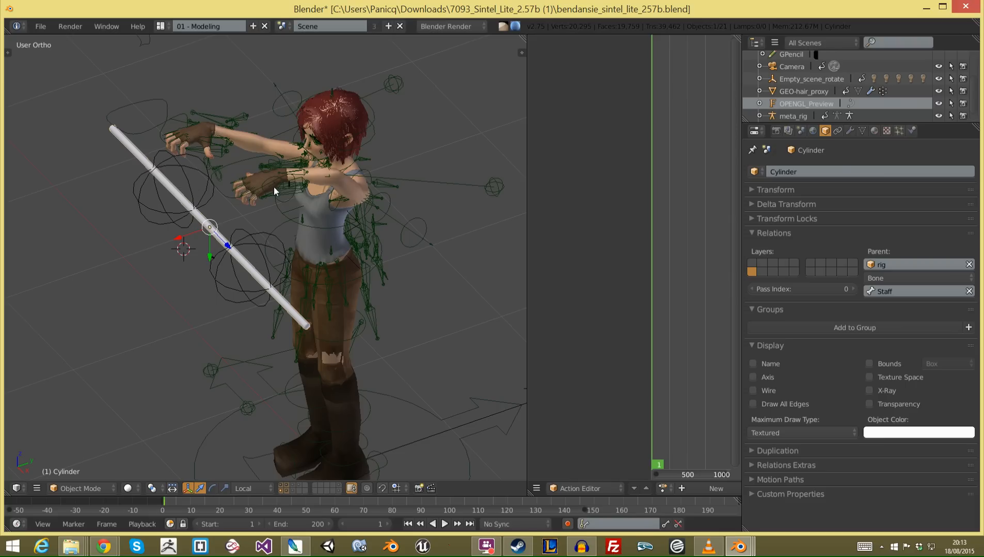
# Step: Switch the 3D view to perspective and examine the character and staff from the front
pyautogui.moveTo(310, 243); pyautogui.dragTo(405, 290, button='middle')
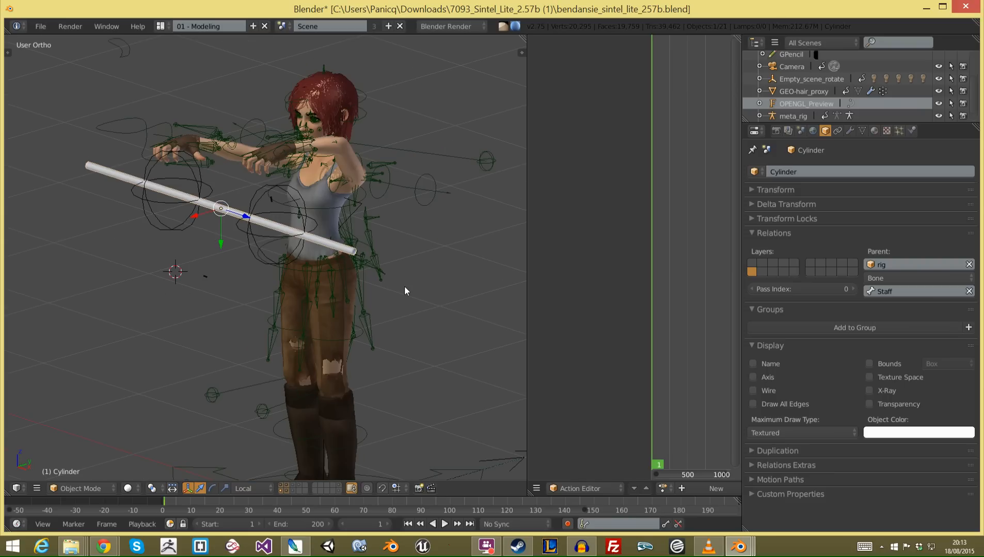
pyautogui.scroll(-1, 405, 287)
pyautogui.press('KP_5')
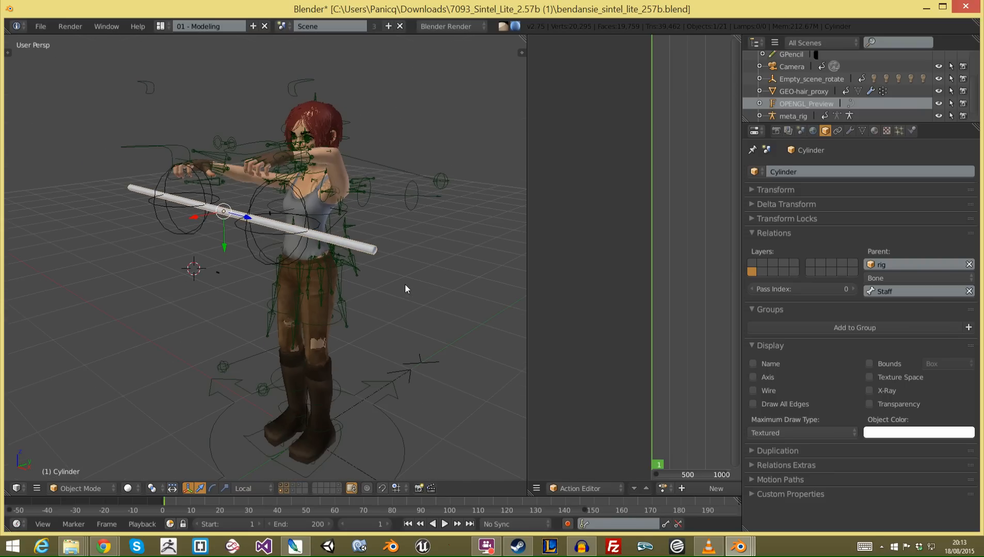
pyautogui.moveTo(402, 285); pyautogui.dragTo(280, 268, button='middle')
pyautogui.scroll(2, 279, 270)
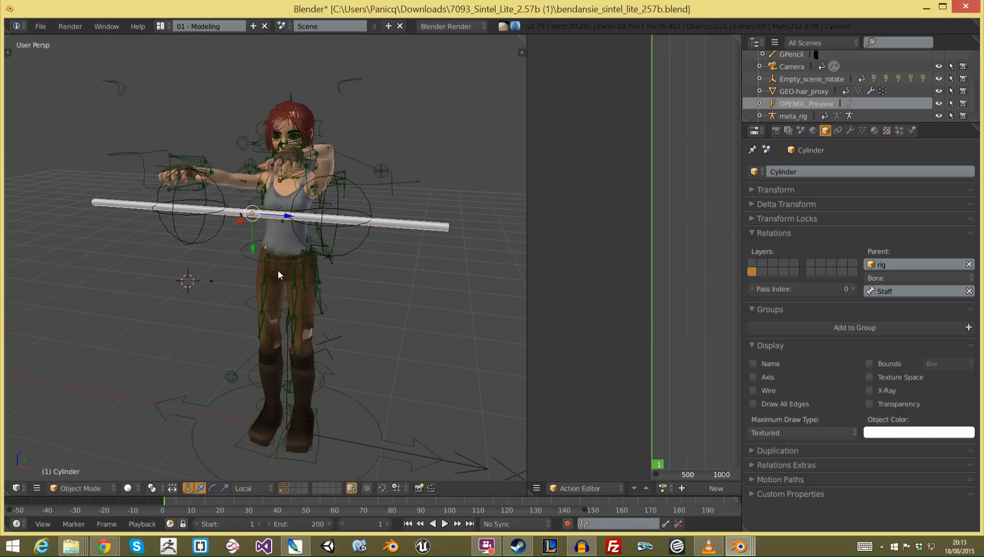